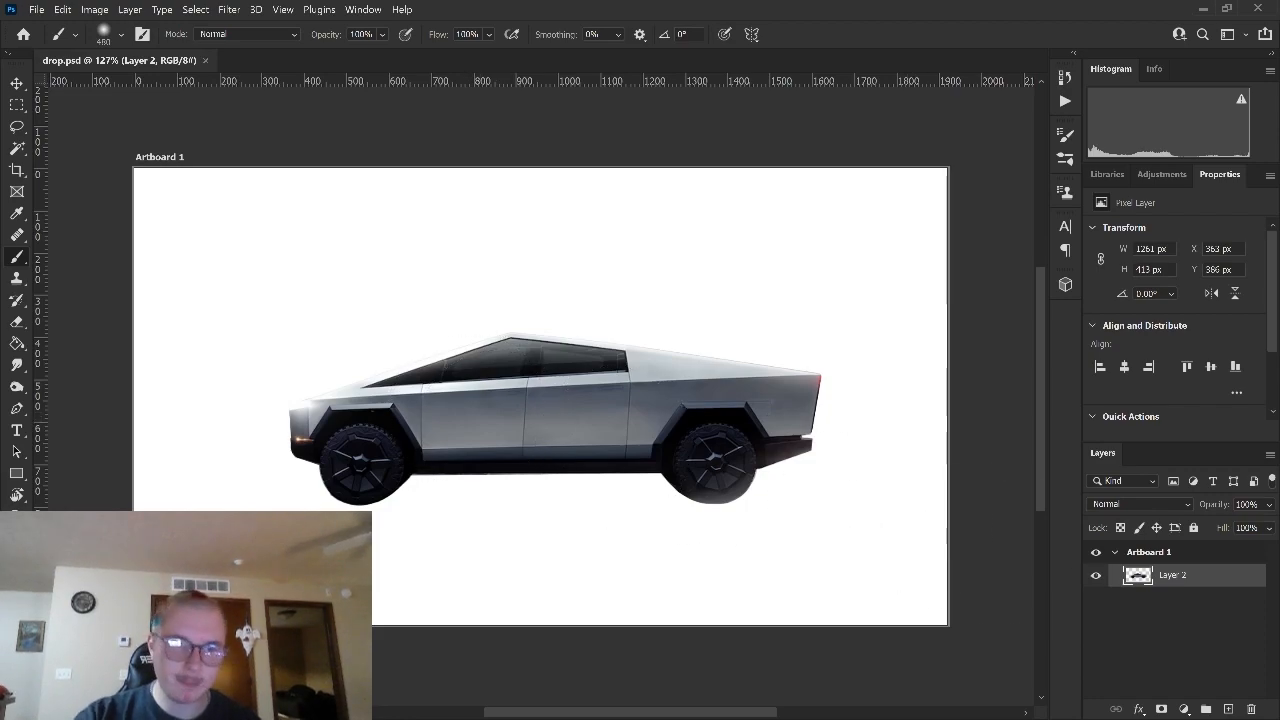
{"action": "double_click", "coordinate": [1220, 575]}
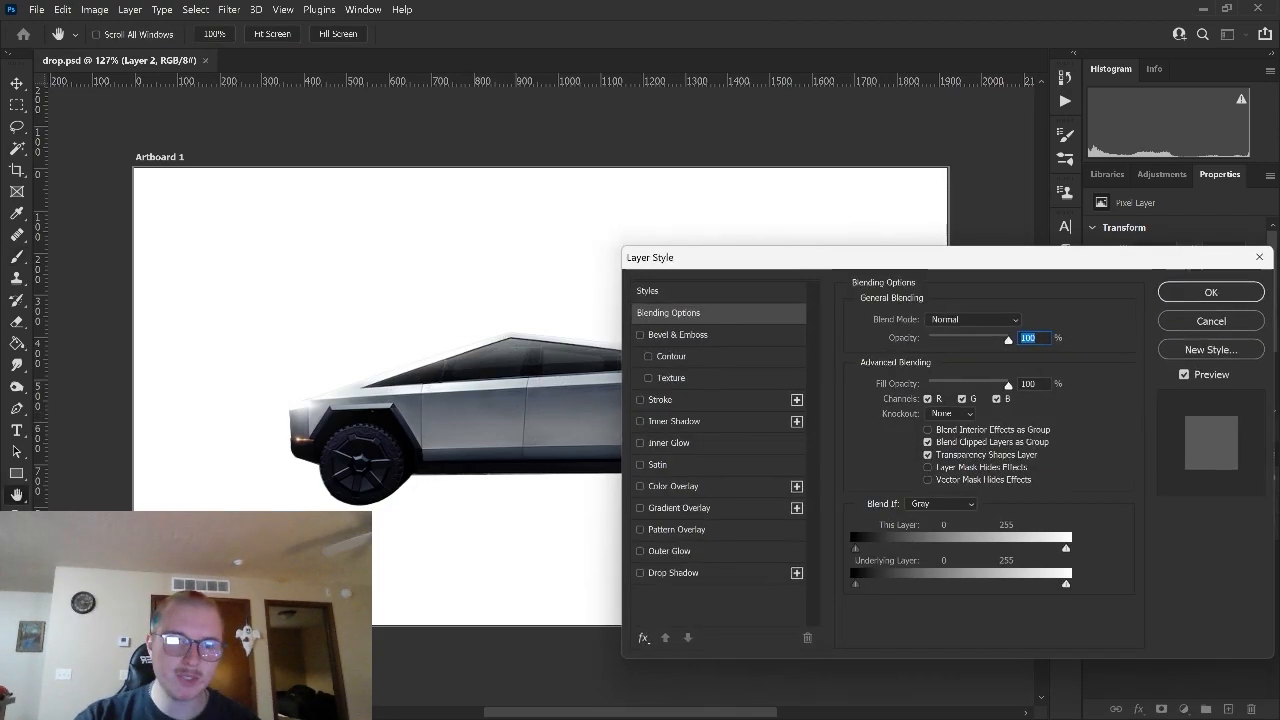
{"action": "left_click_drag", "start_coordinate": [876, 268], "coordinate": [836, 73]}
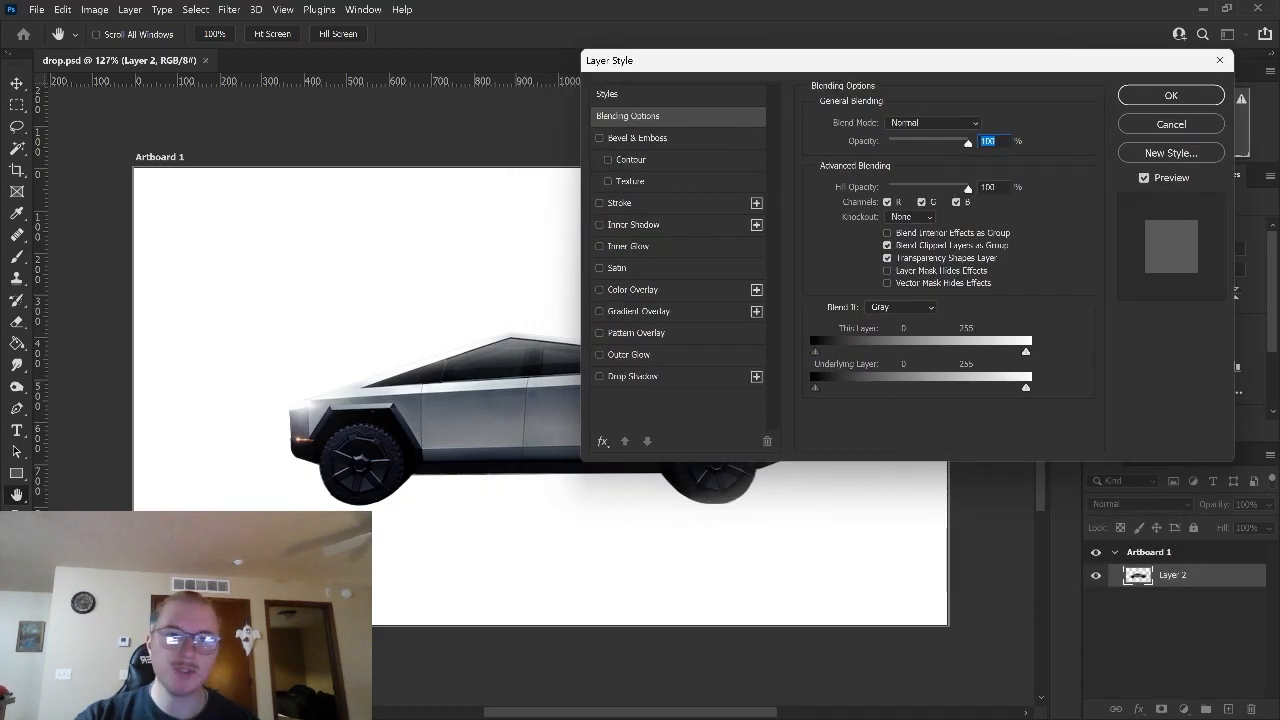
{"action": "left_click", "coordinate": [1171, 124]}
Step: Try a drop shadow layer style on the truck layer, with the shadow colour set to 000000
{"action": "double_click", "coordinate": [1220, 575]}
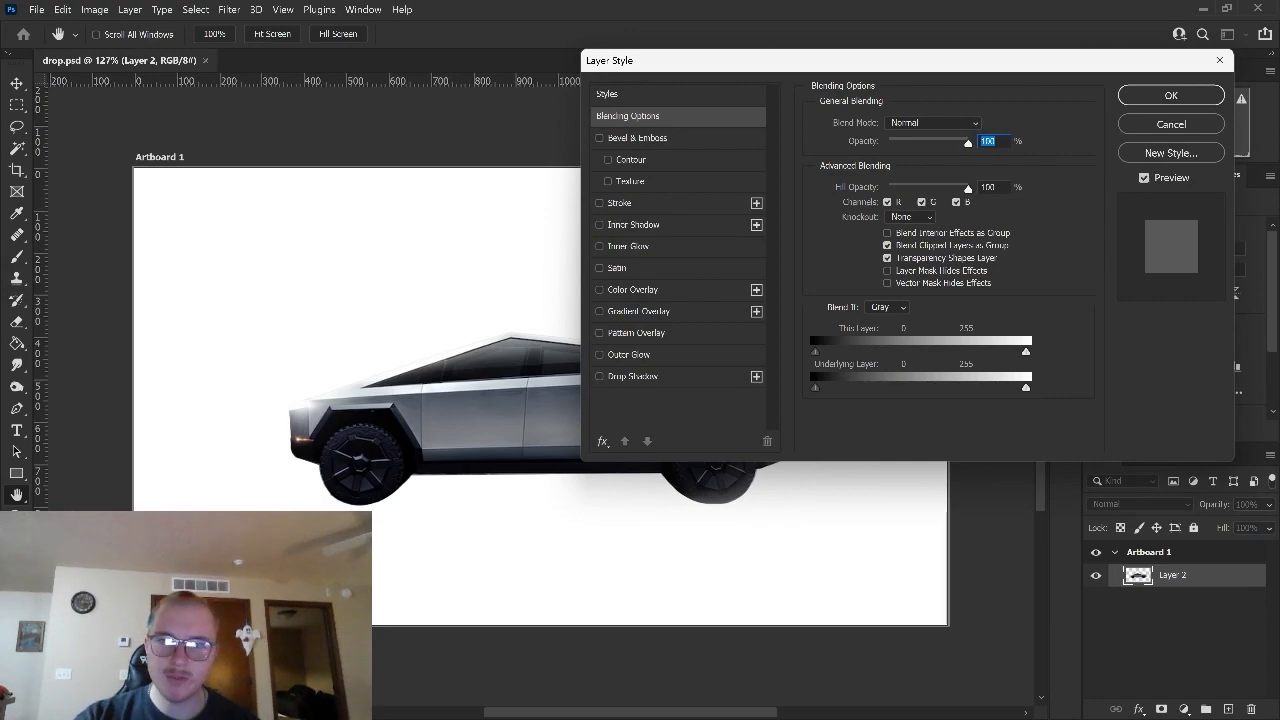
{"action": "left_click", "coordinate": [632, 376]}
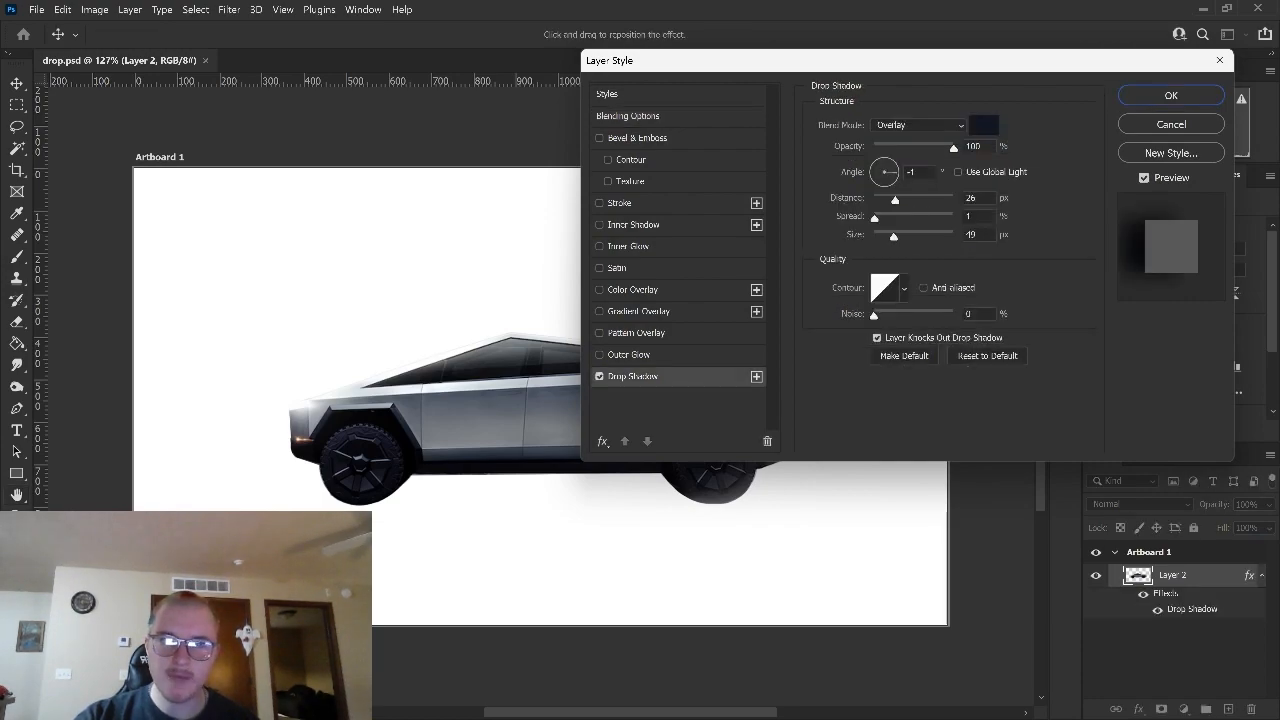
{"action": "left_click", "coordinate": [983, 124]}
{"action": "type", "text": "000000"}
{"action": "key", "text": "Return"}
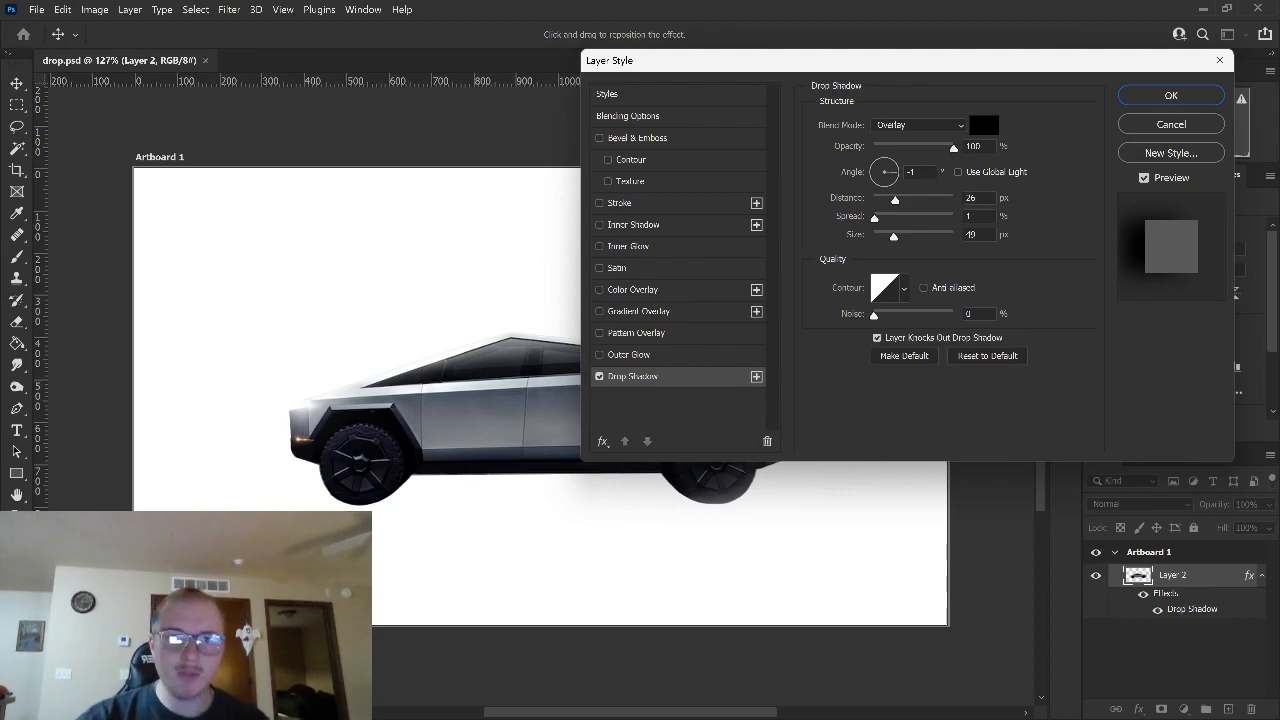
Step: Set the drop shadow to Normal blending, 90° angle, 232 px distance, 7% spread and 65 px size
{"action": "mouse_move", "coordinate": [893, 234]}
{"action": "left_mouse_down"}
{"action": "mouse_move", "coordinate": [923, 234]}
{"action": "mouse_move", "coordinate": [898, 234]}
{"action": "left_mouse_up"}
{"action": "left_click", "coordinate": [918, 124]}
{"action": "left_click", "coordinate": [900, 125]}
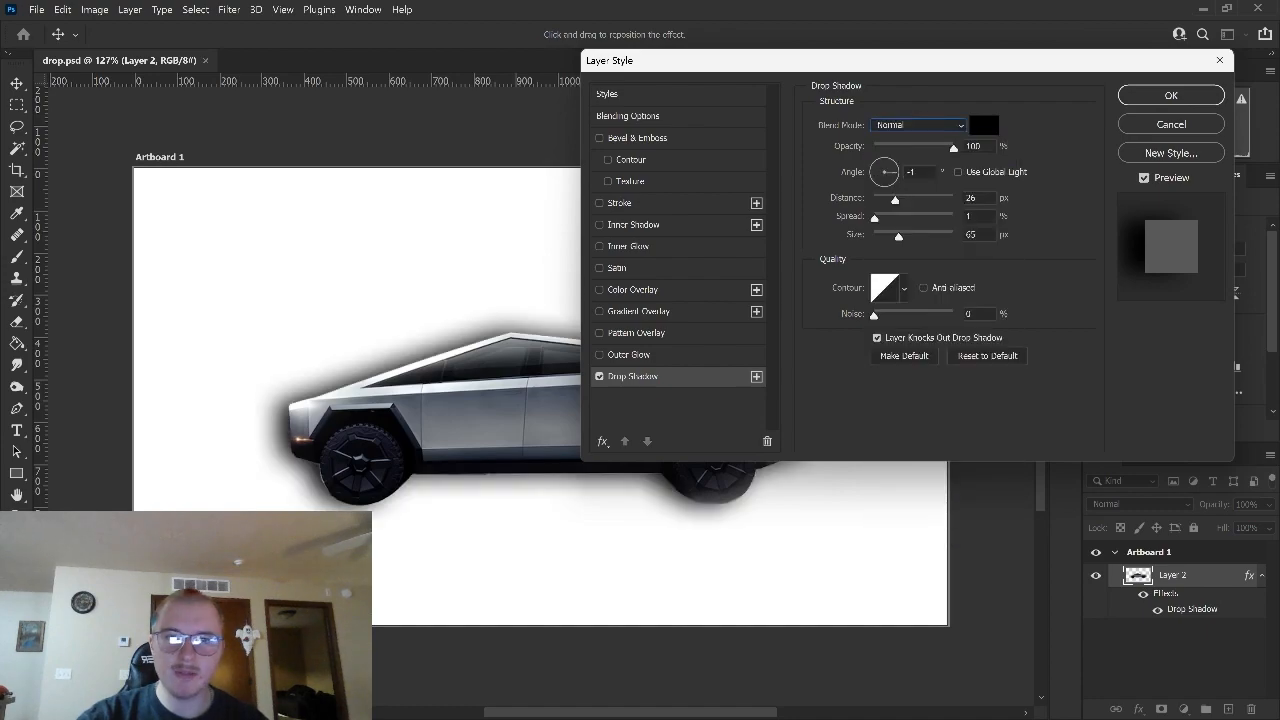
{"action": "left_click_drag", "start_coordinate": [895, 200], "coordinate": [884, 160]}
{"action": "left_click_drag", "start_coordinate": [874, 217], "coordinate": [943, 200]}
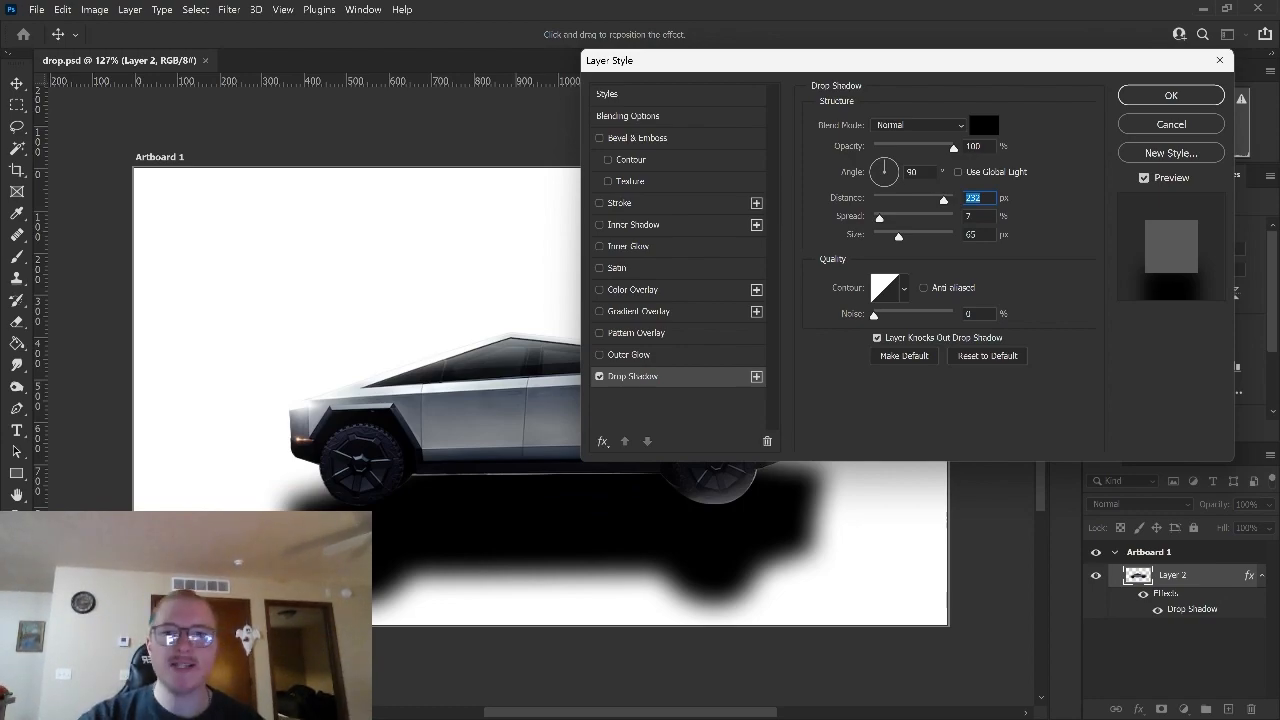
Step: Try a lower opacity and shorter distance for the drop shadow, and cancel the layer style
{"action": "left_click_drag", "start_coordinate": [953, 147], "coordinate": [896, 147]}
{"action": "left_click_drag", "start_coordinate": [889, 236], "coordinate": [891, 236]}
{"action": "left_click_drag", "start_coordinate": [943, 200], "coordinate": [911, 200]}
{"action": "key", "text": "Escape"}
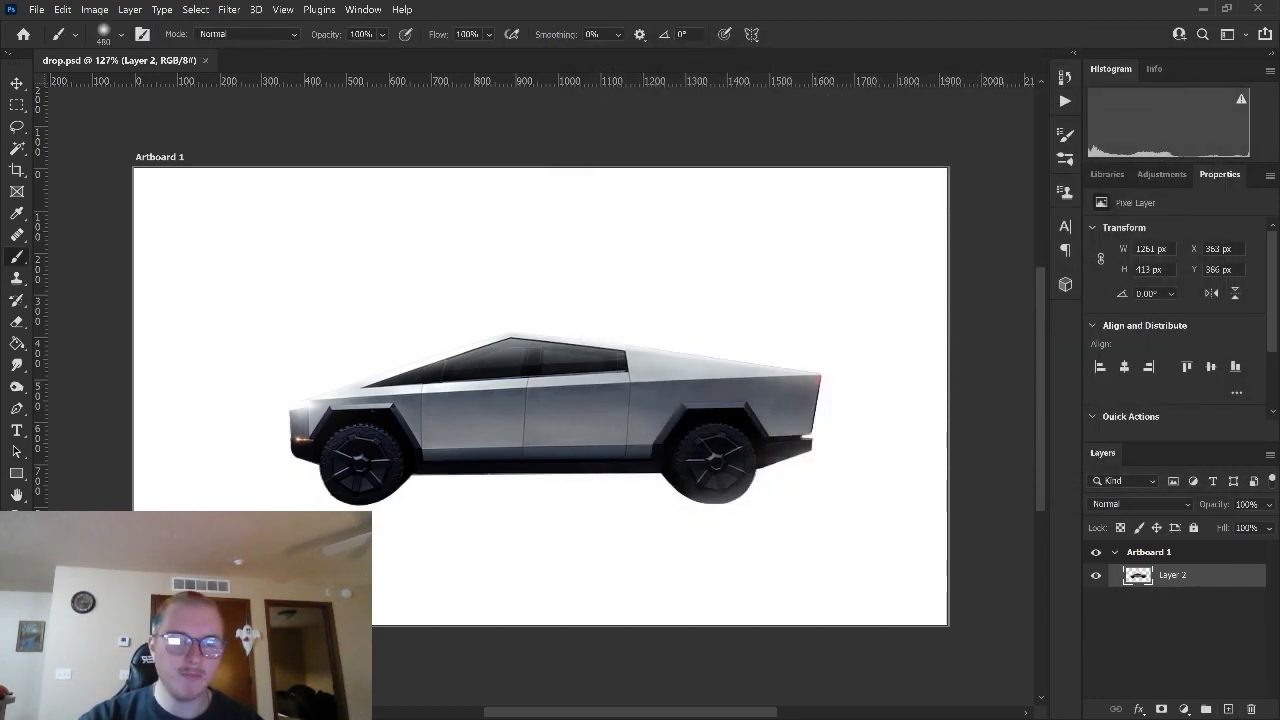
Step: Create a new layer beneath the truck layer and set the Soft Round brush to 354 px
{"action": "left_click", "coordinate": [1228, 709]}
{"action": "left_click_drag", "start_coordinate": [1172, 575], "coordinate": [1172, 606]}
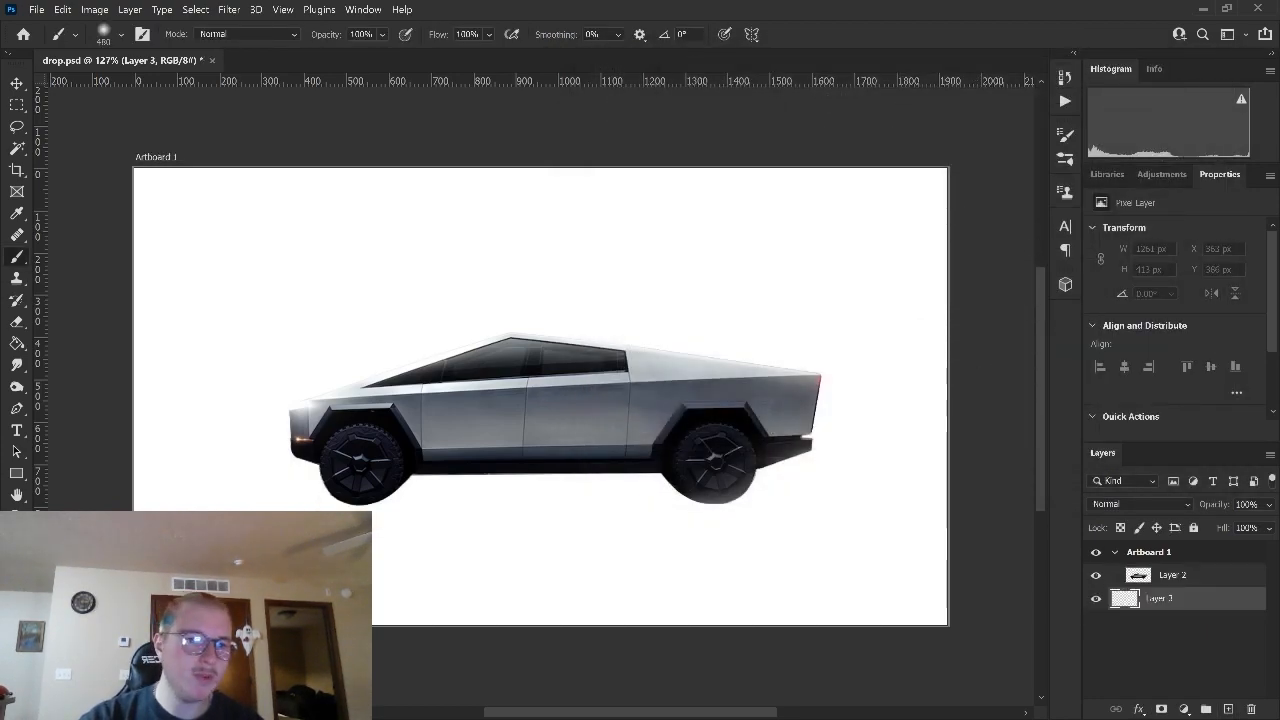
{"action": "left_click", "coordinate": [121, 34]}
{"action": "left_click_drag", "start_coordinate": [188, 88], "coordinate": [180, 88]}
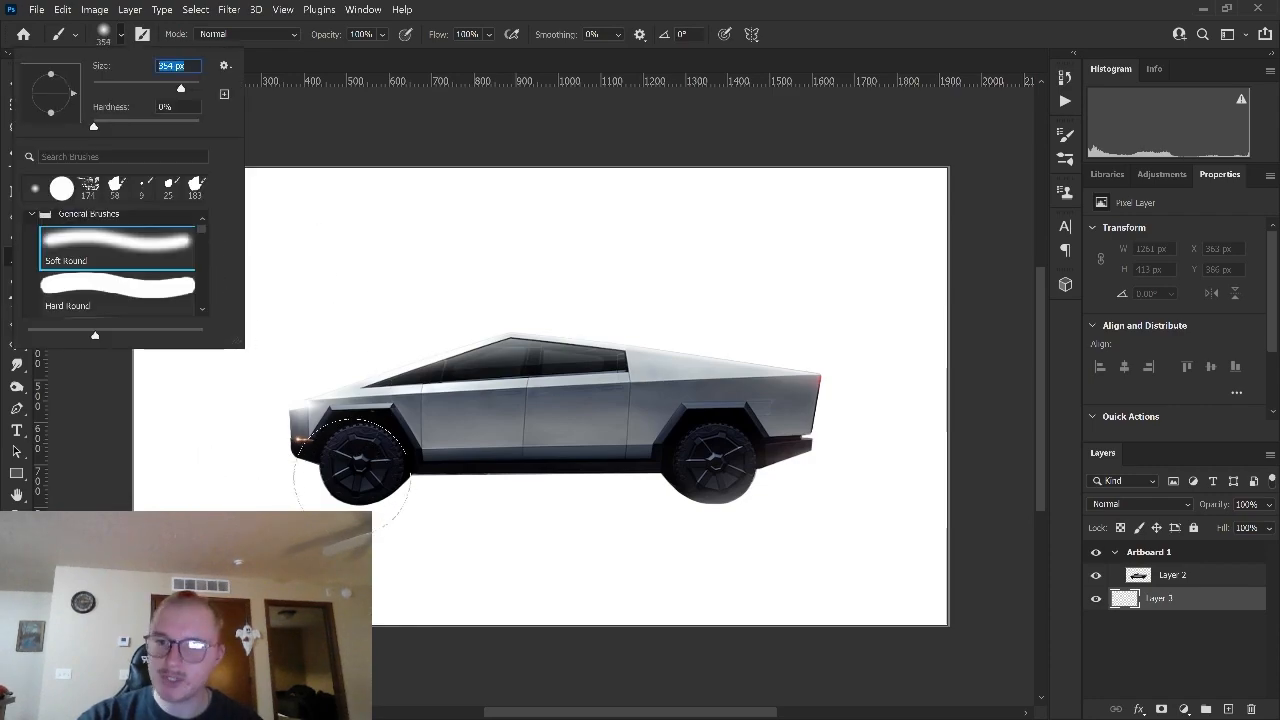
{"action": "key", "text": "Return"}
Step: Paint a soft black shadow behind the truck's underside, from the front wheel to the rear wheel
{"action": "left_click", "coordinate": [362, 462]}
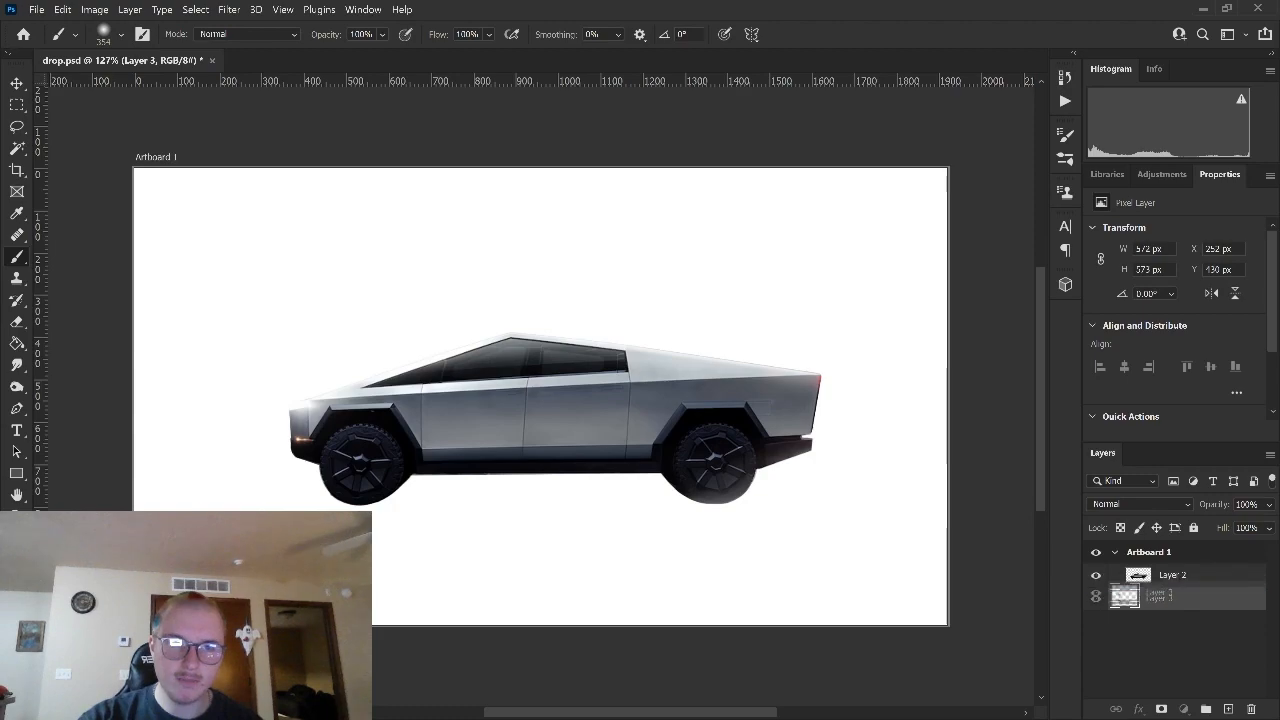
{"action": "left_click", "coordinate": [362, 485]}
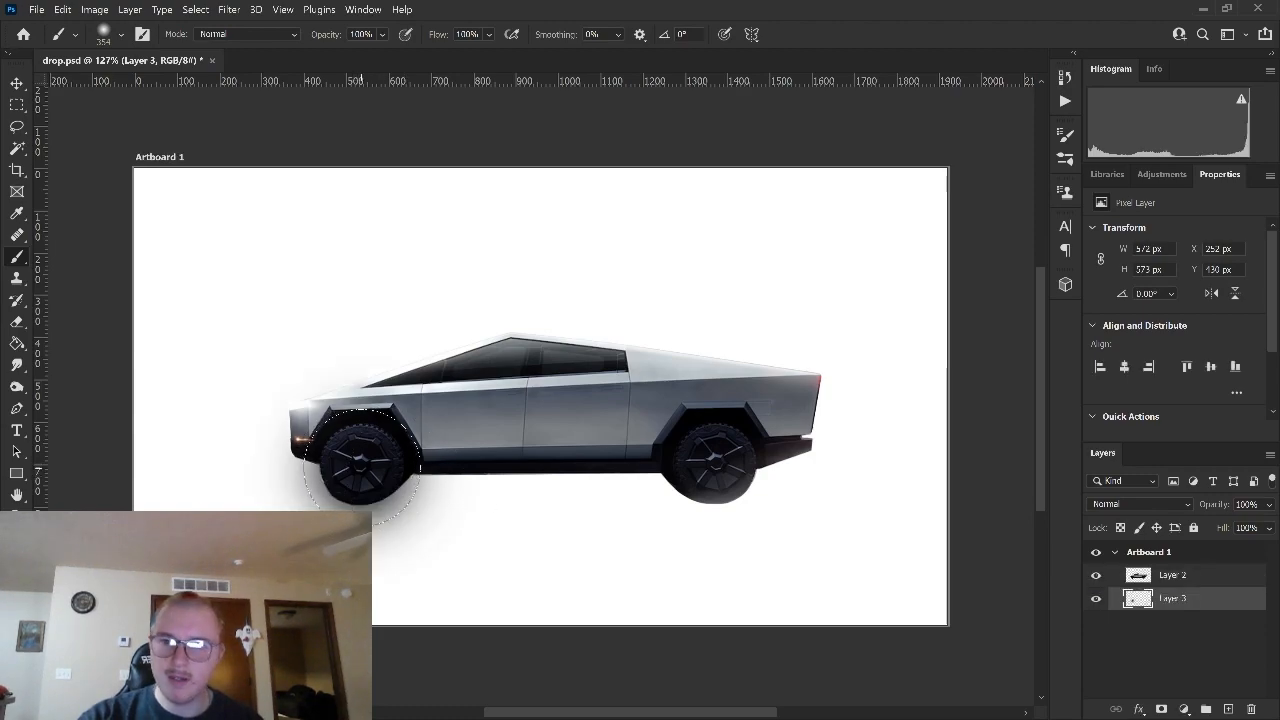
{"action": "left_click", "coordinate": [370, 470]}
{"action": "left_click", "coordinate": [452, 466]}
{"action": "left_click_drag", "start_coordinate": [452, 466], "coordinate": [770, 472]}
{"action": "key", "text": "v"}
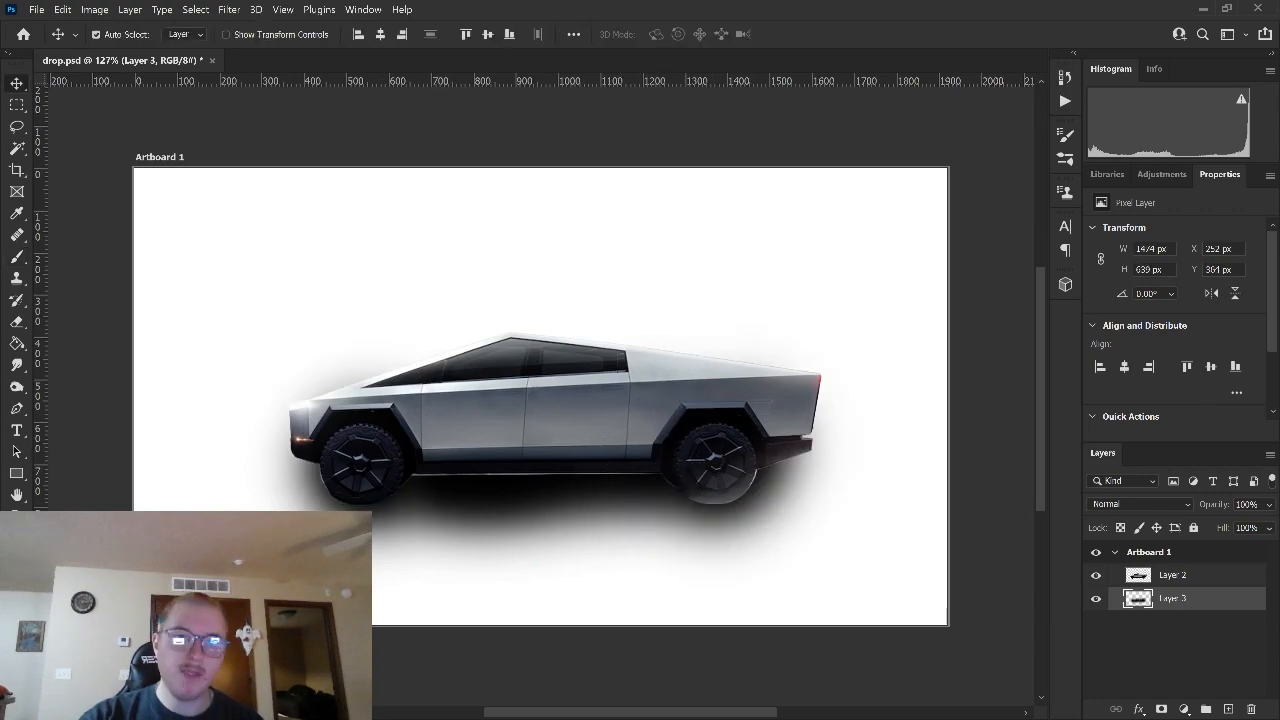
Step: Reduce the painted shadow layer's opacity to 67%
{"action": "left_click", "coordinate": [1269, 504]}
{"action": "left_click_drag", "start_coordinate": [1258, 524], "coordinate": [1222, 524]}
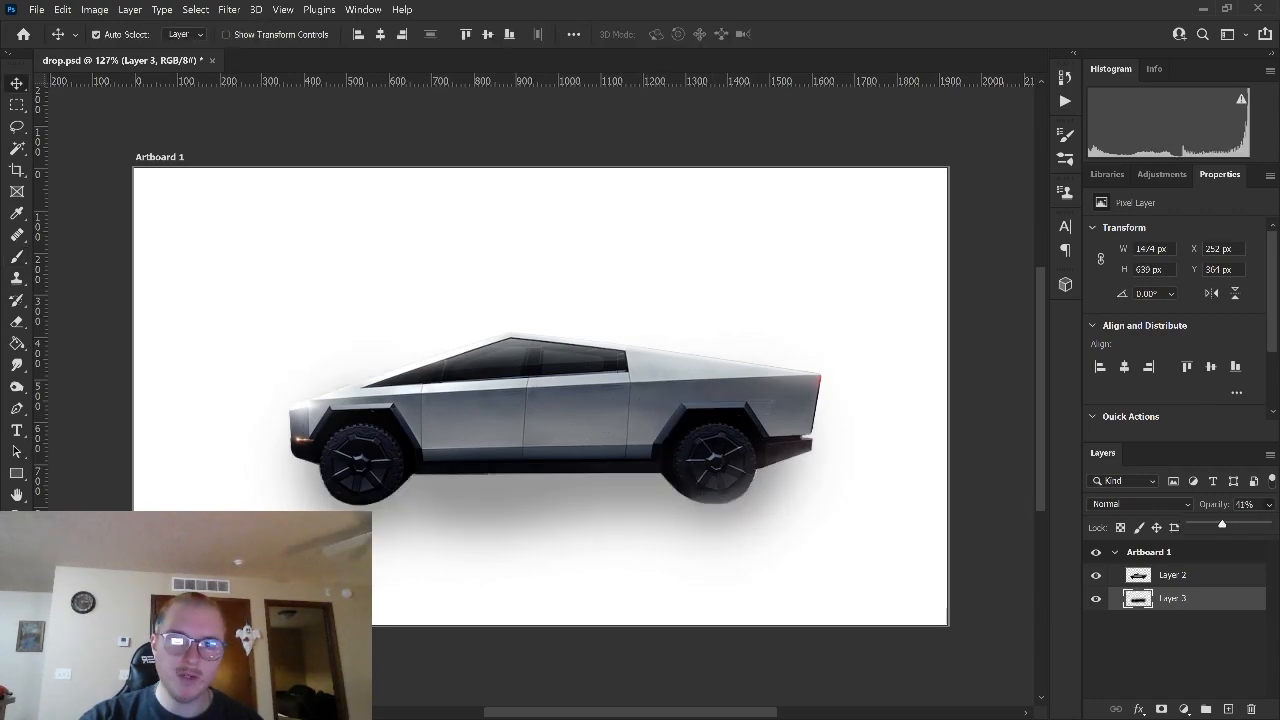
{"action": "key", "text": "Return"}
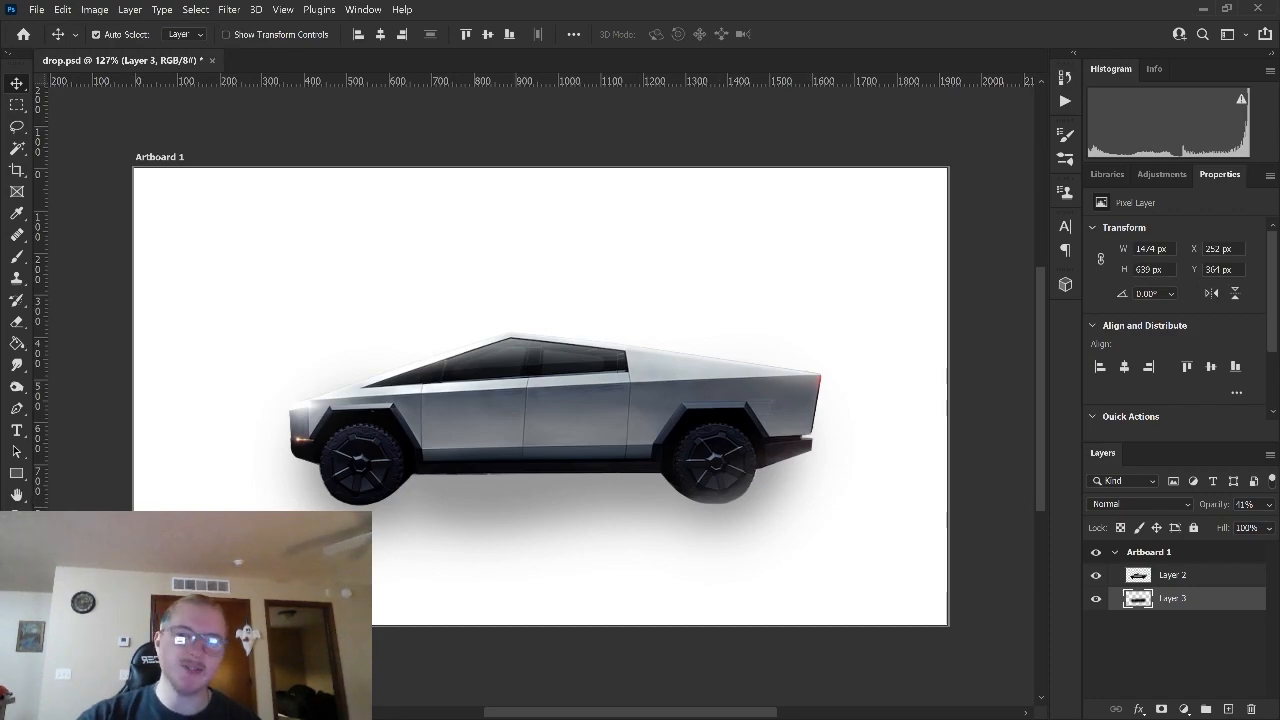
{"action": "left_click", "coordinate": [1269, 504]}
{"action": "left_click_drag", "start_coordinate": [1221, 524], "coordinate": [1236, 524]}
{"action": "key", "text": "Return"}
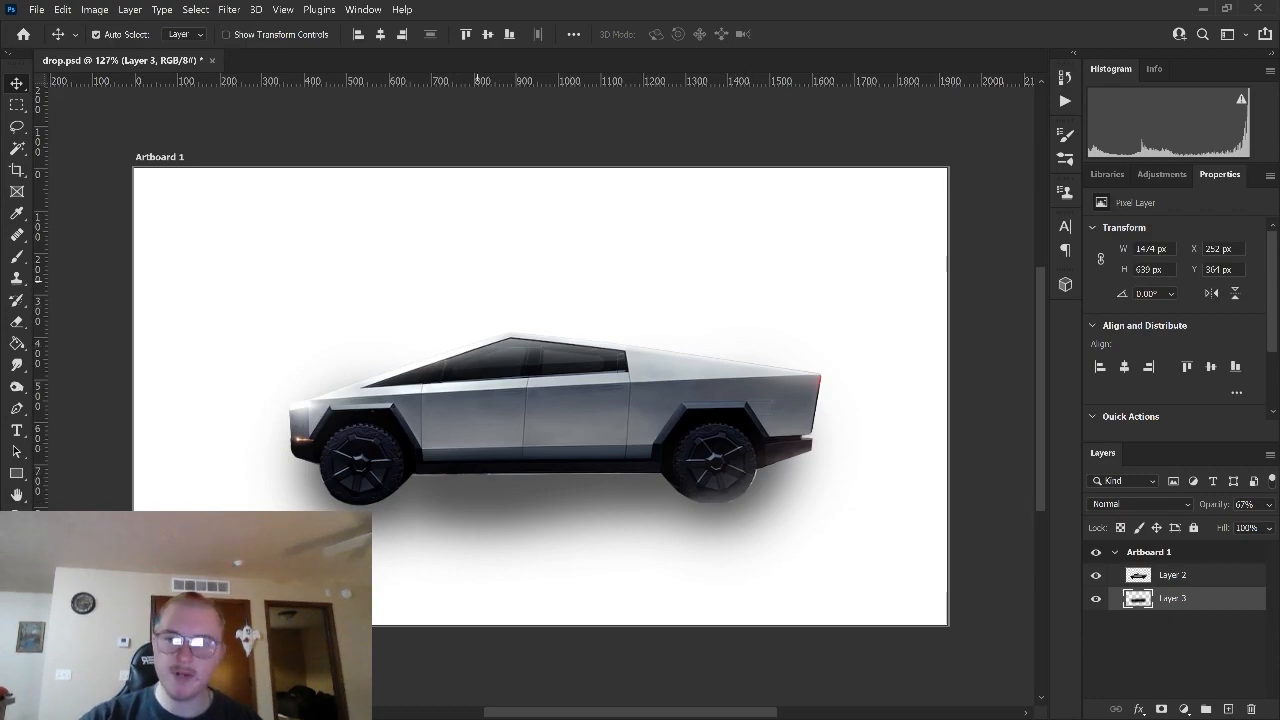
Step: Flatten the painted shadow to about 1469 by 160 px beneath the wheels and set its layer opacity to 25%
{"action": "left_click", "coordinate": [16, 256]}
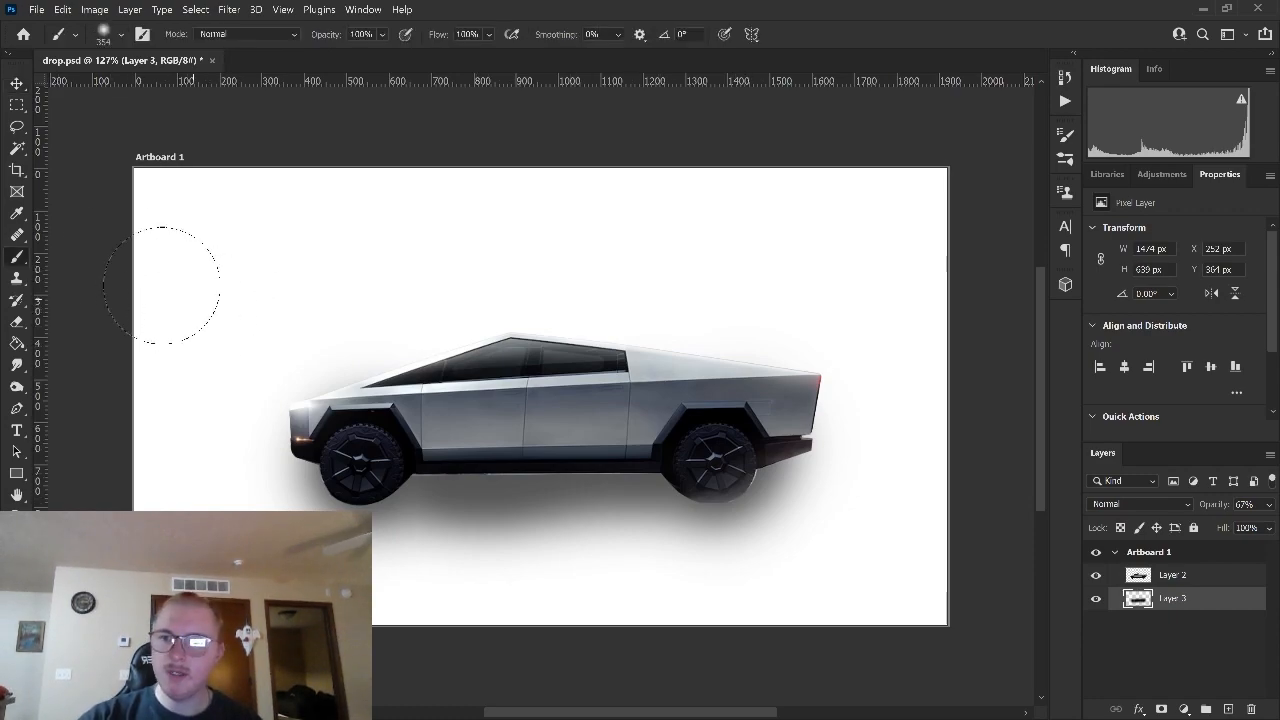
{"action": "key", "text": "v"}
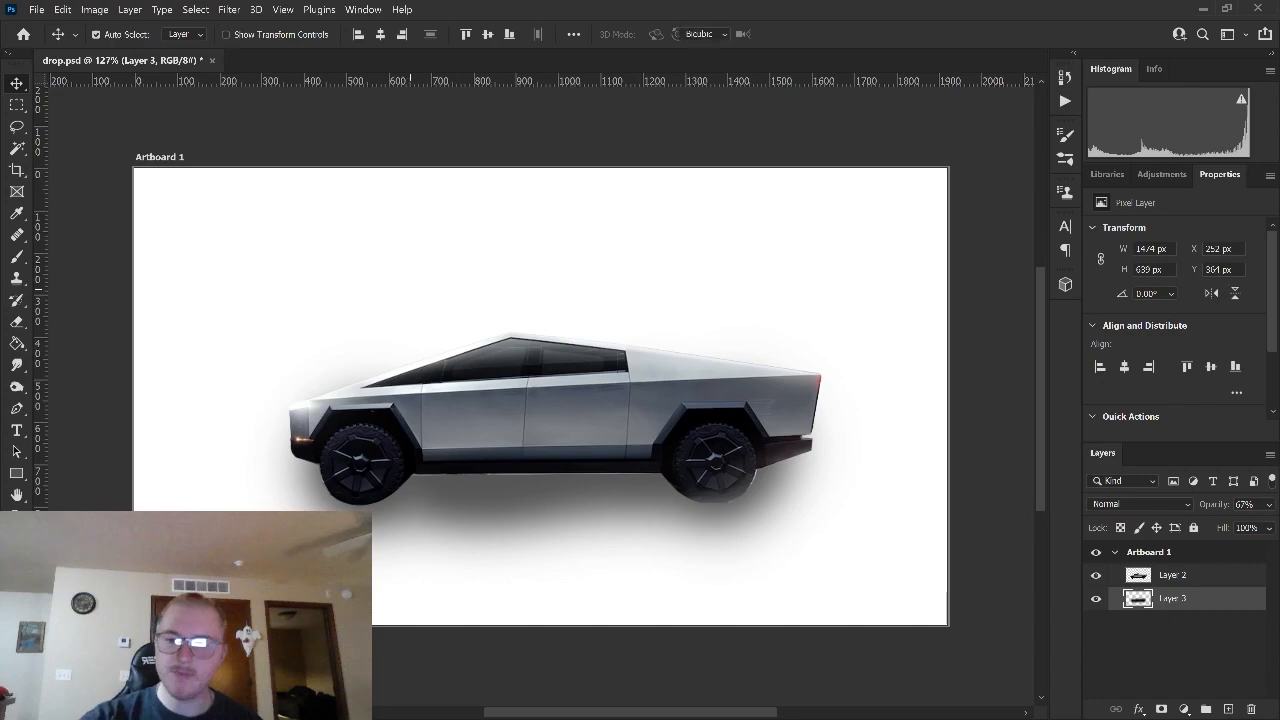
{"action": "key", "text": "ctrl+t"}
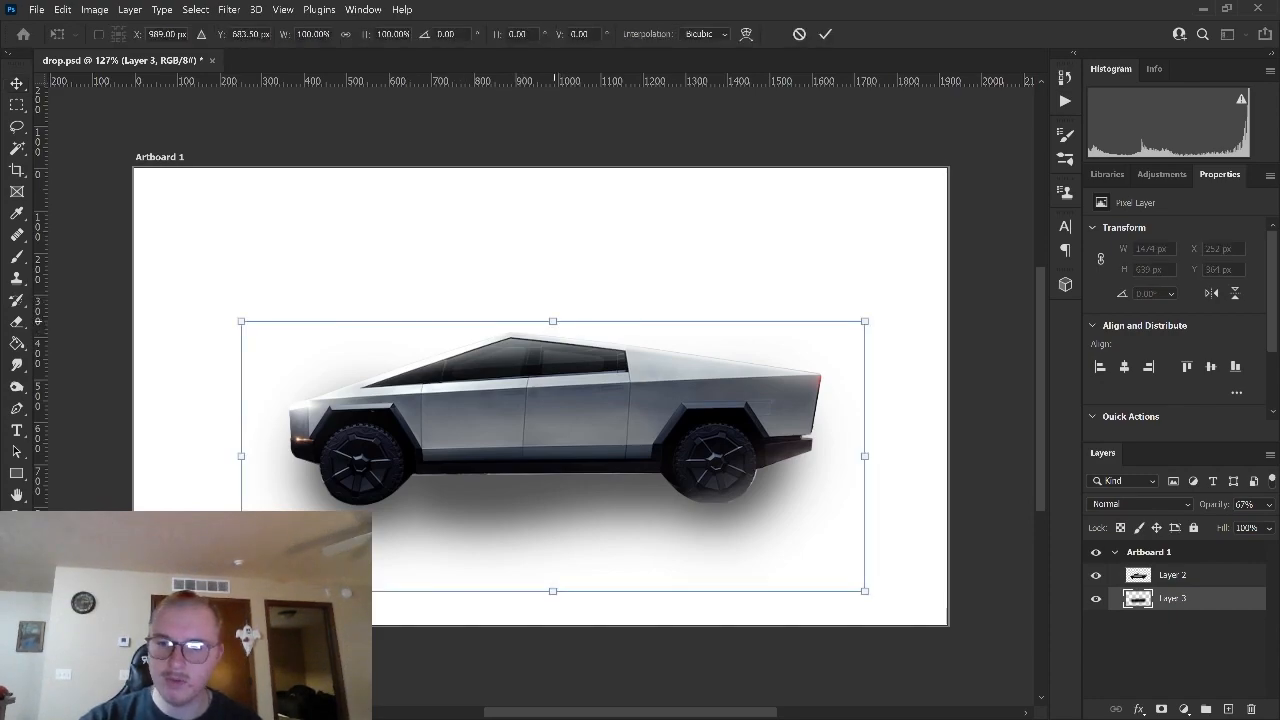
{"action": "left_click_drag", "start_coordinate": [553, 321], "coordinate": [597, 449]}
{"action": "key", "text": "Return"}
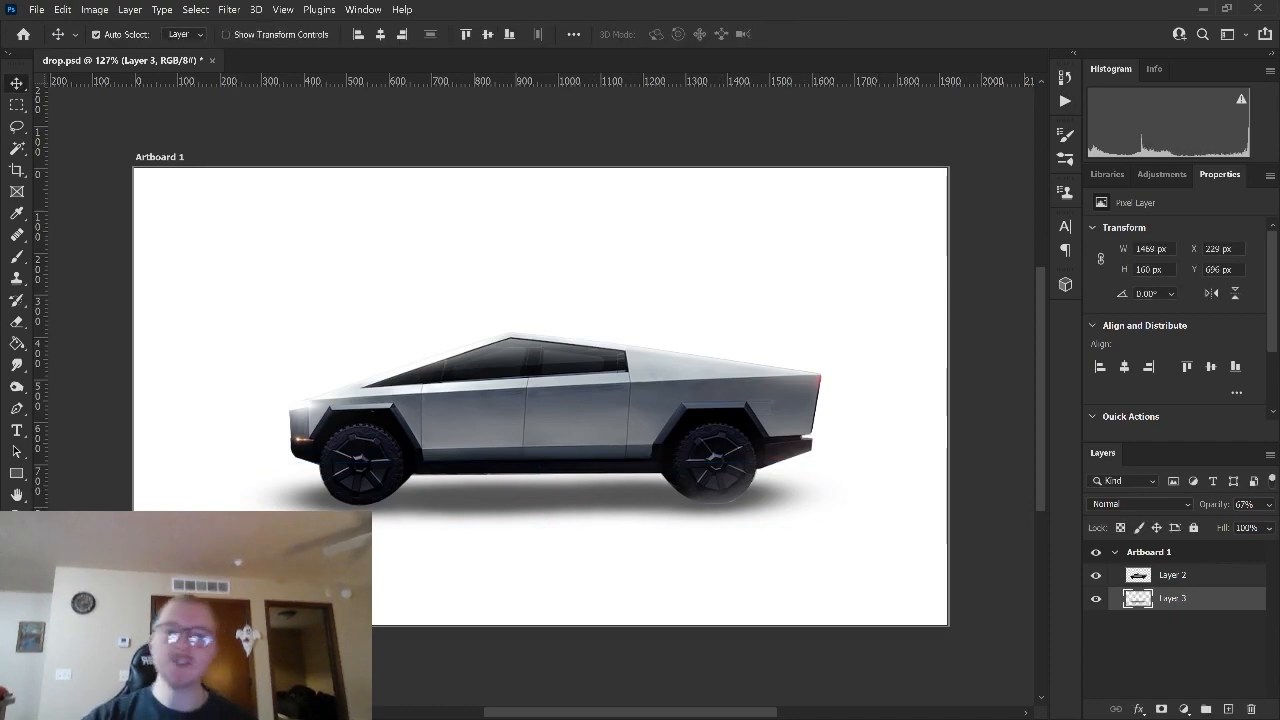
{"action": "left_click", "coordinate": [1268, 504]}
{"action": "left_click_drag", "start_coordinate": [1243, 524], "coordinate": [1210, 524]}
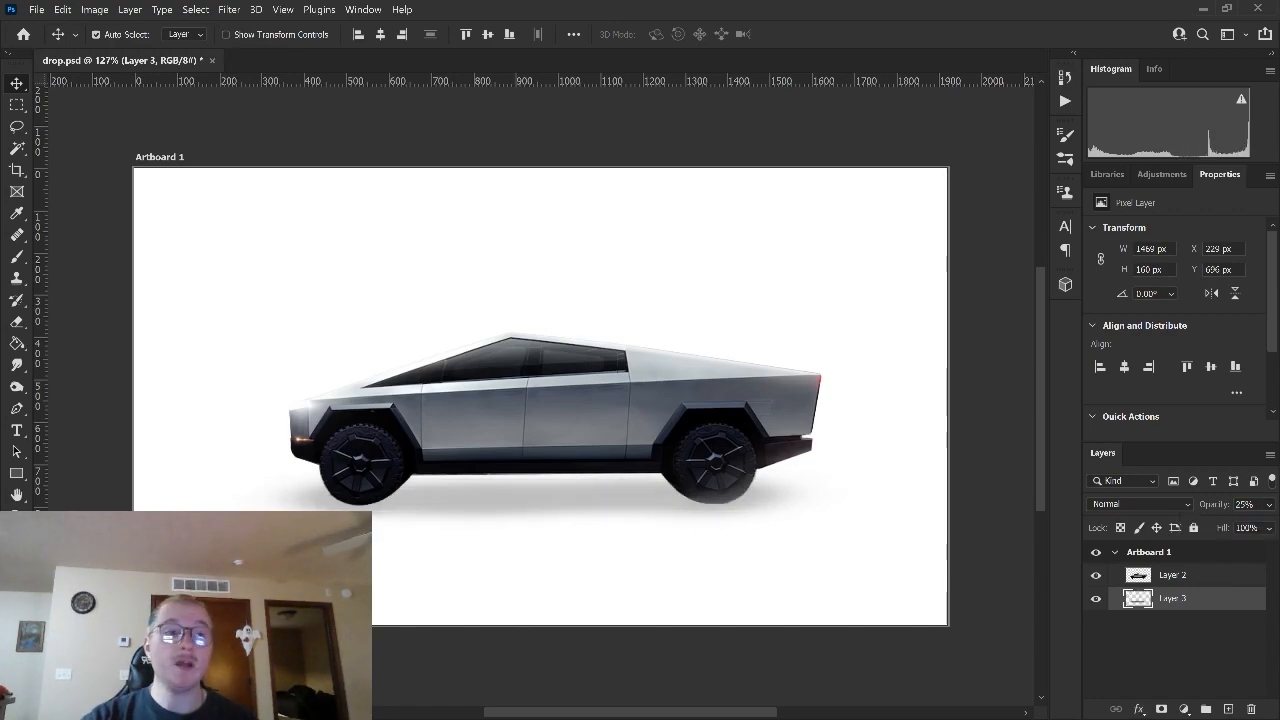
Step: Add an empty layer above the painted shadow layer and hide the painted shadow
{"action": "left_click", "coordinate": [1228, 709]}
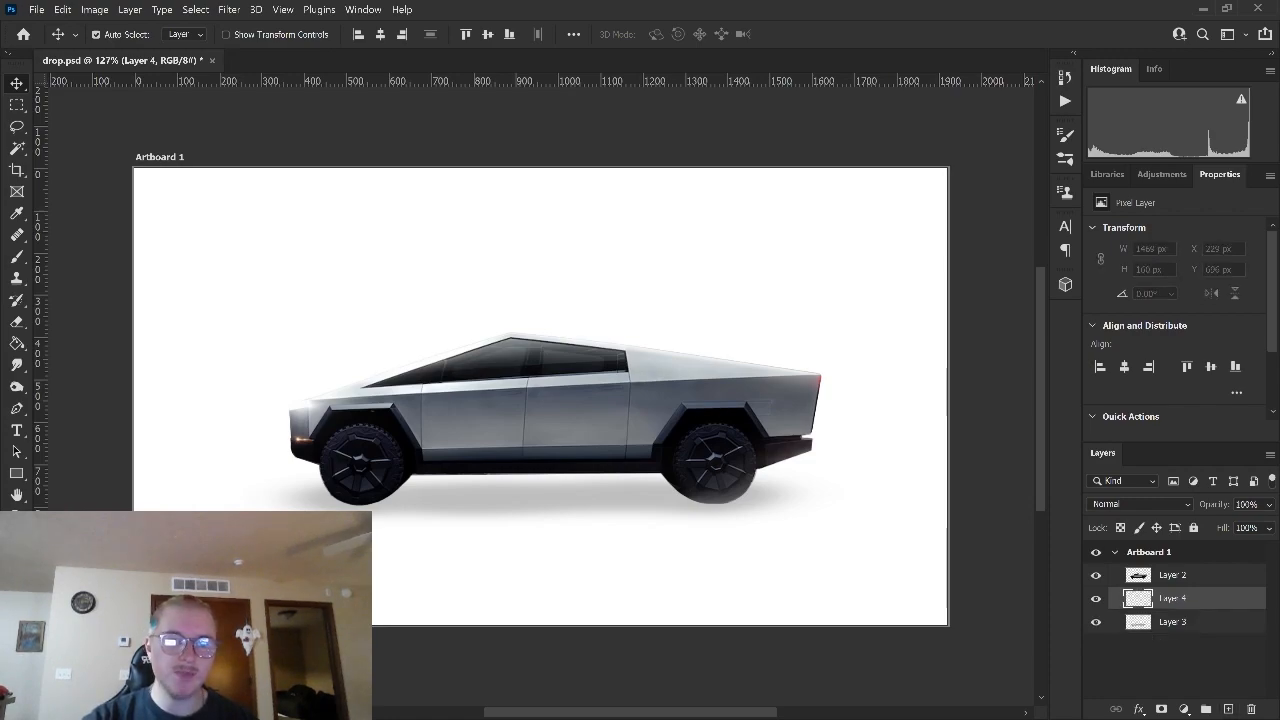
{"action": "left_click", "coordinate": [1096, 622]}
Step: Duplicate the truck layer beneath the original and flip the copy vertically, placing it so its wheels meet the original's wheels
{"action": "left_click", "coordinate": [1173, 575]}
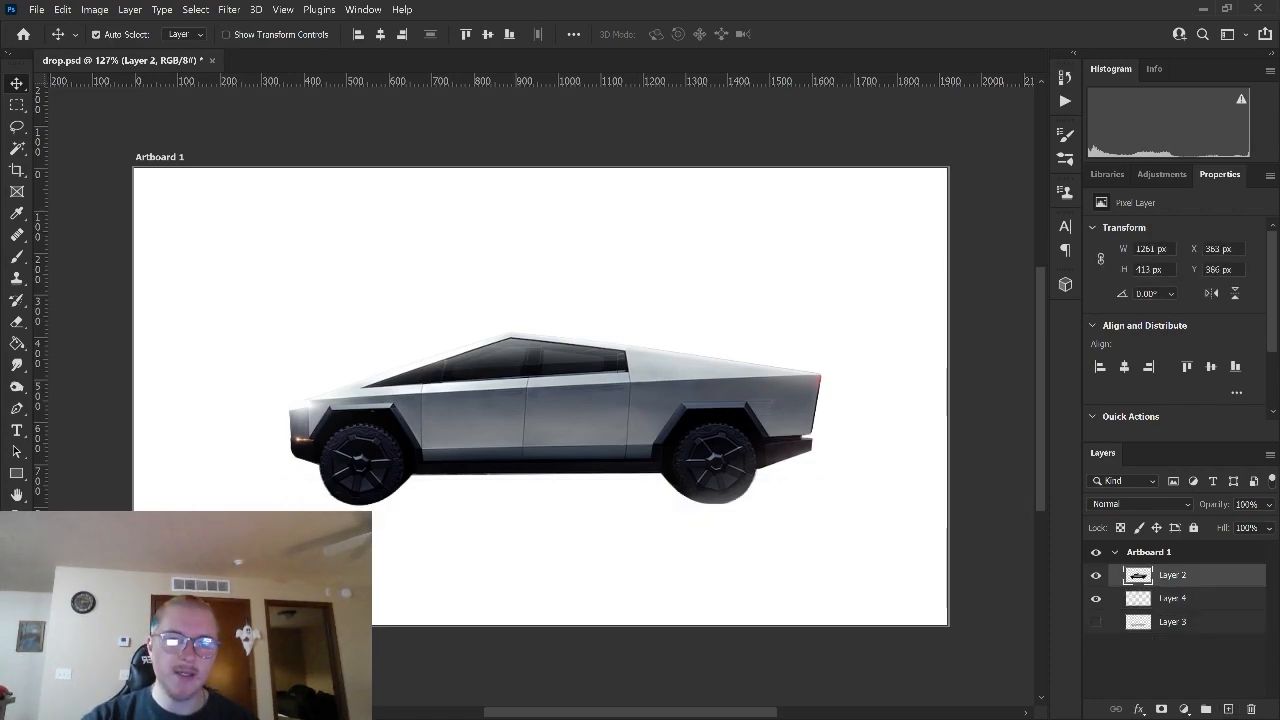
{"action": "left_click_drag", "start_coordinate": [1173, 575], "coordinate": [1173, 590], "text": "alt"}
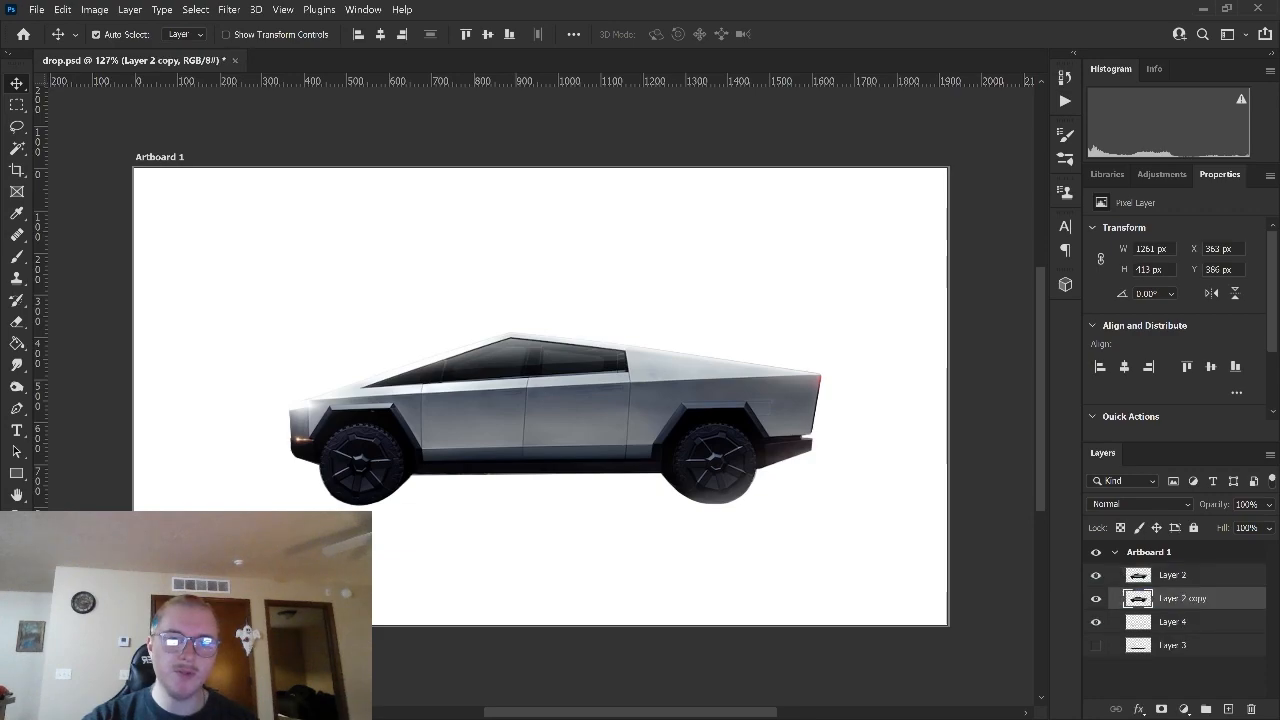
{"action": "key", "text": "ctrl+t"}
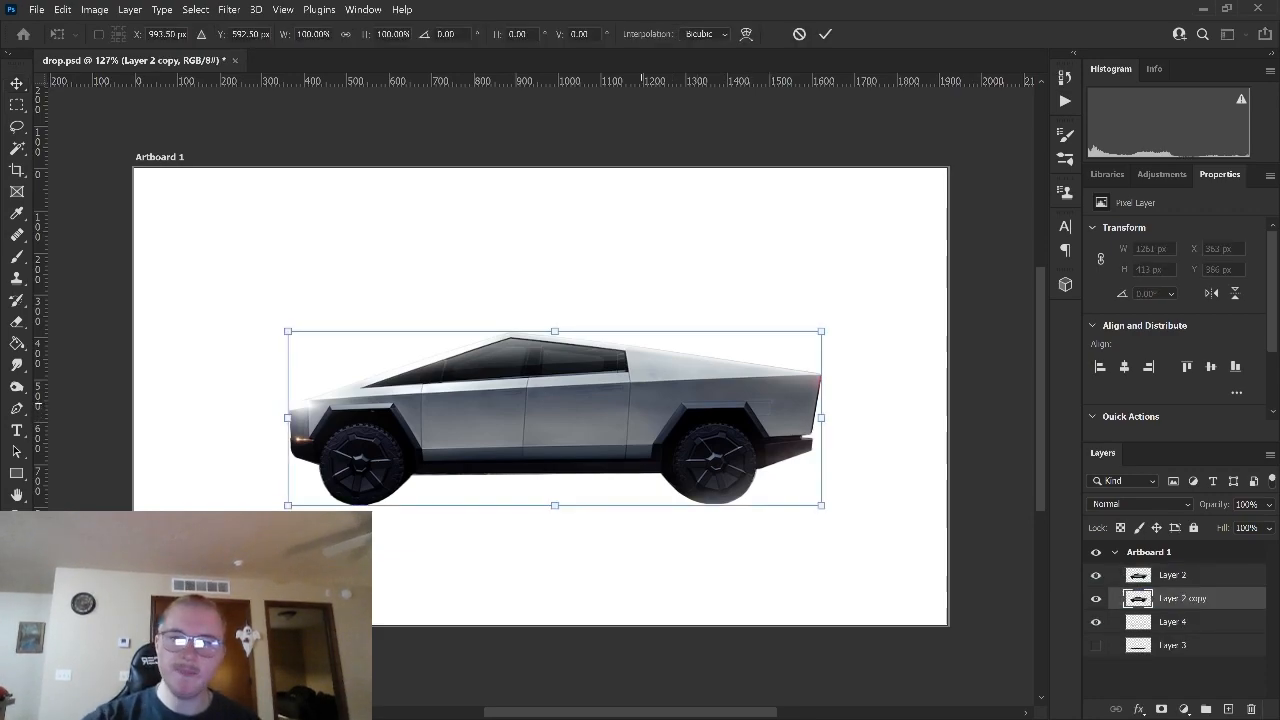
{"action": "right_click", "coordinate": [642, 50]}
{"action": "left_click", "coordinate": [688, 395]}
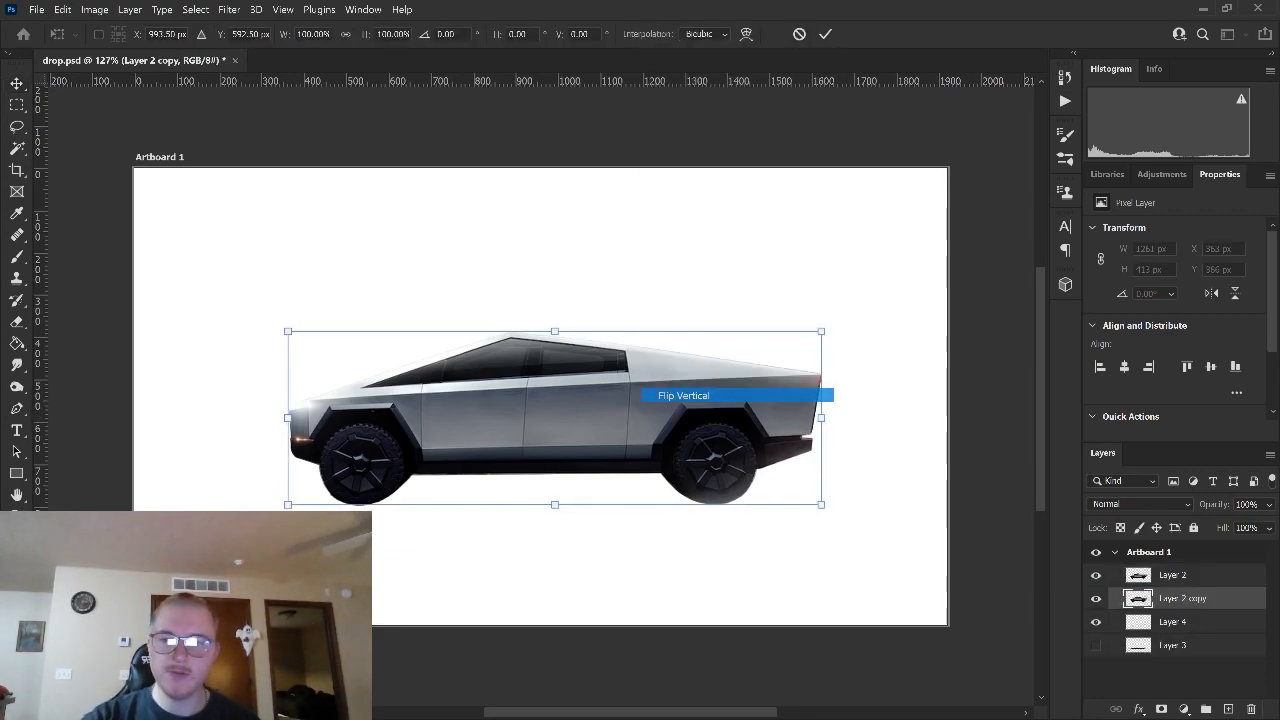
{"action": "left_click_drag", "start_coordinate": [676, 354], "coordinate": [681, 482]}
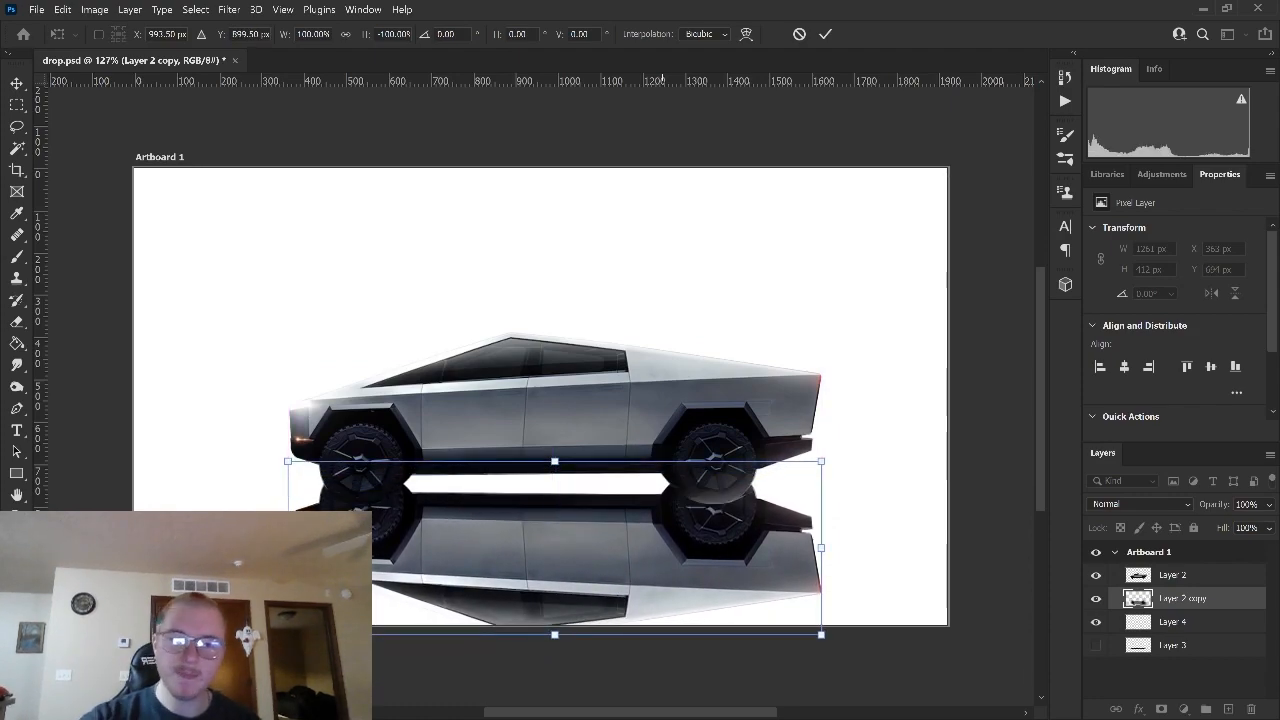
{"action": "key", "text": "Return"}
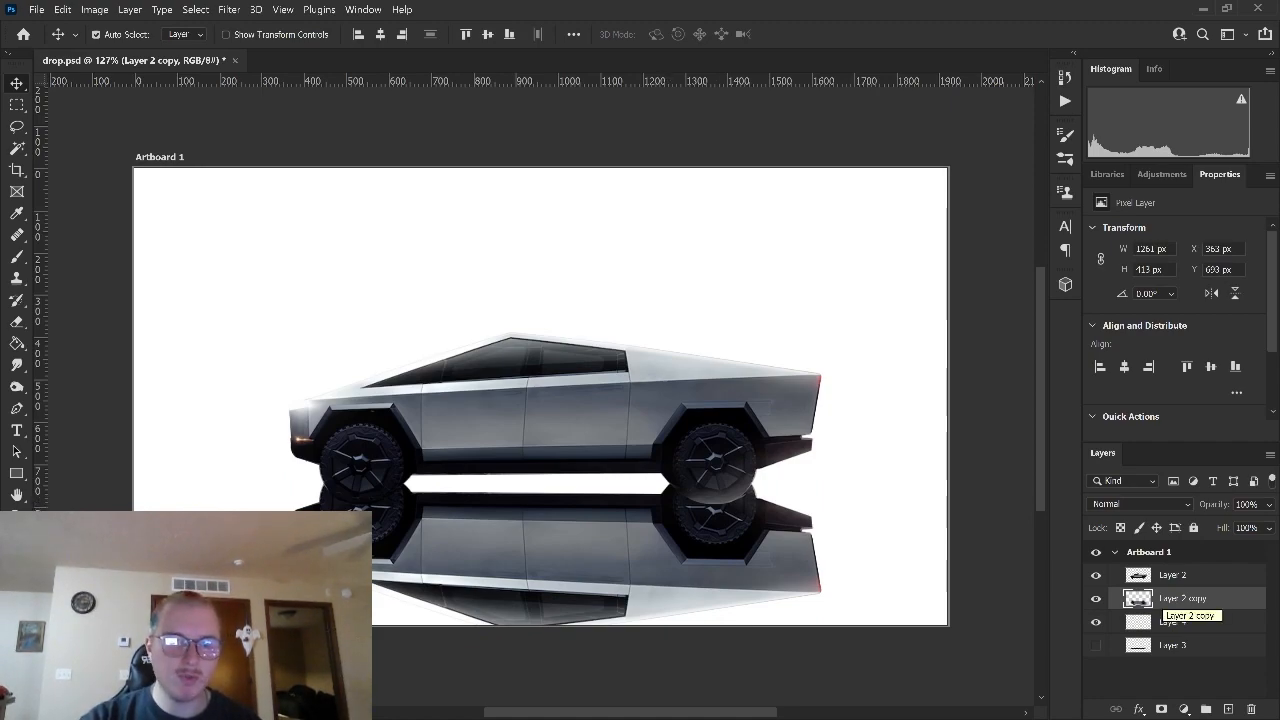
Step: Duplicate the flipped truck layer beneath itself and hide the duplicate
{"action": "left_click_drag", "start_coordinate": [1162, 598], "coordinate": [1162, 621], "text": "alt"}
{"action": "left_click", "coordinate": [1096, 621]}
Step: Add a new layer clipped to the visible flipped truck copy and fill it with black
{"action": "left_click", "coordinate": [1136, 598]}
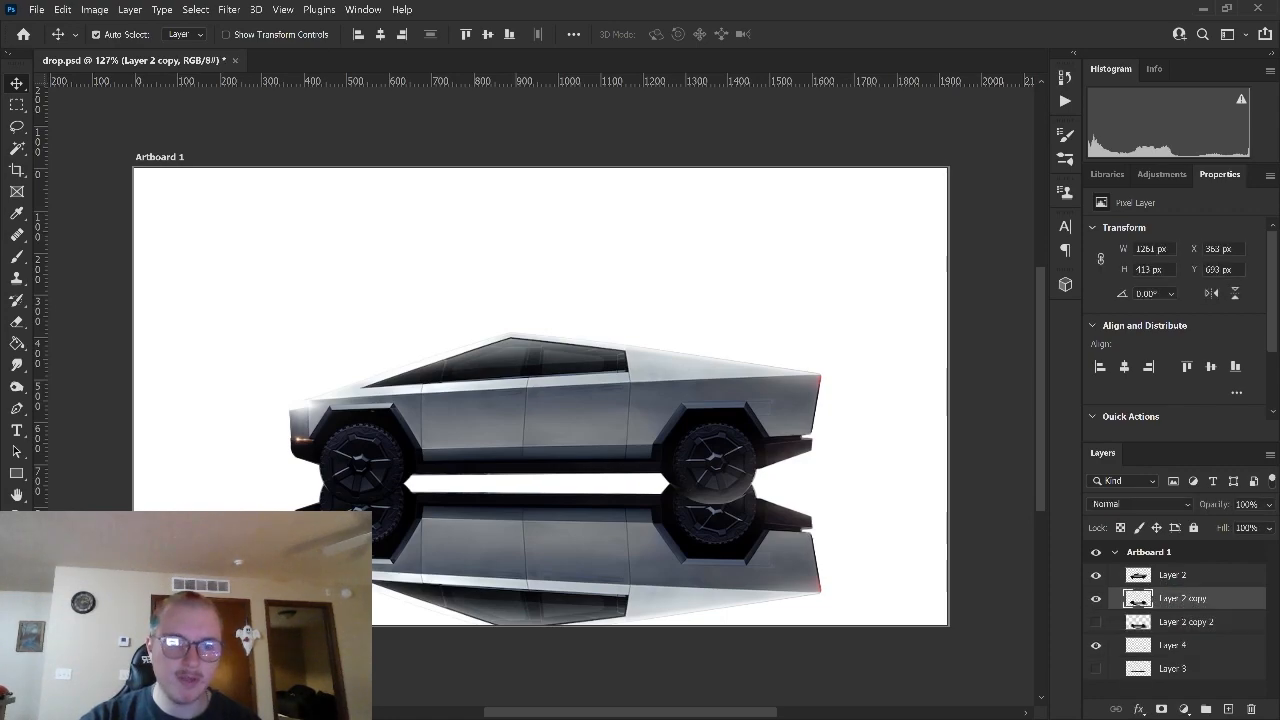
{"action": "left_click", "coordinate": [1228, 708]}
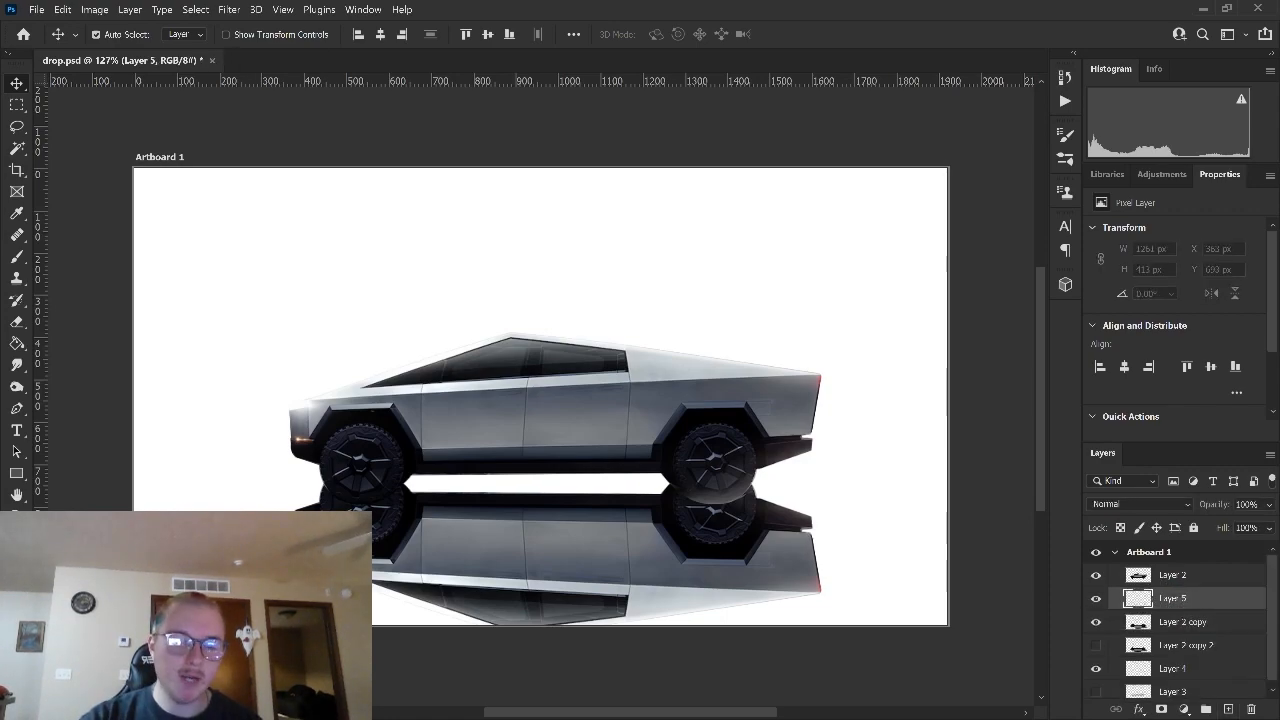
{"action": "left_click", "coordinate": [1137, 621]}
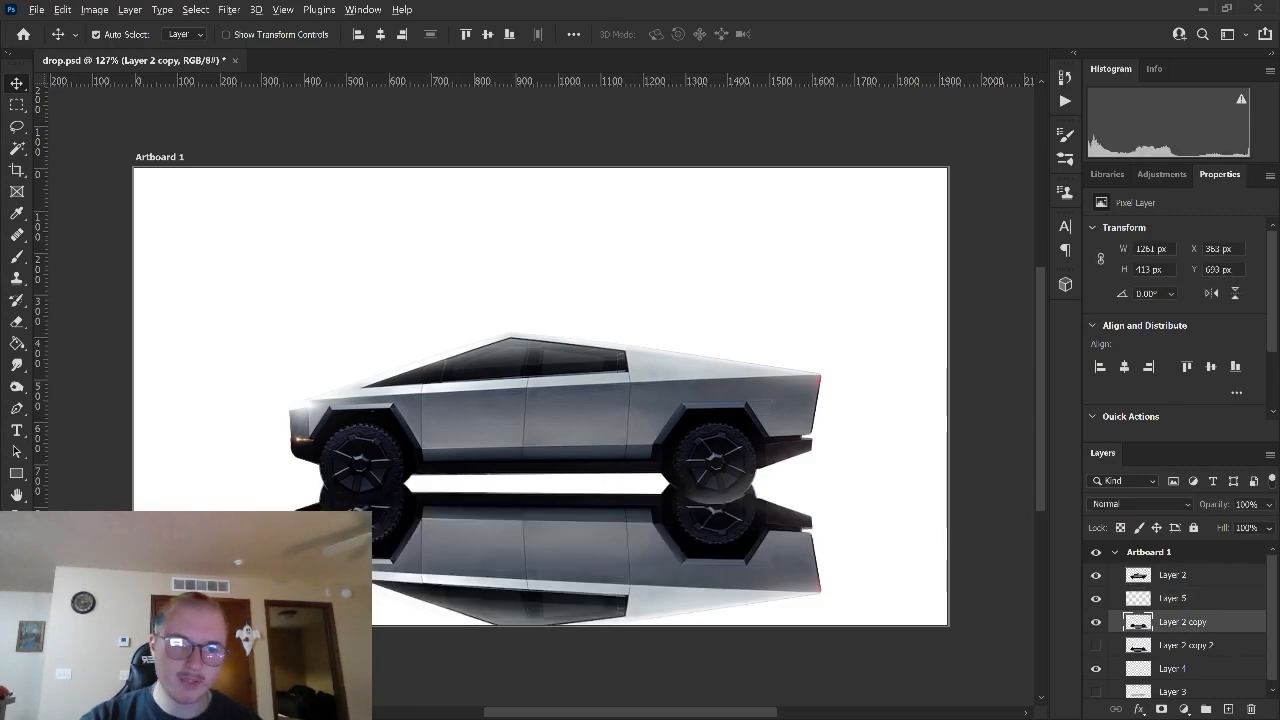
{"action": "left_click", "coordinate": [1137, 610], "text": "alt"}
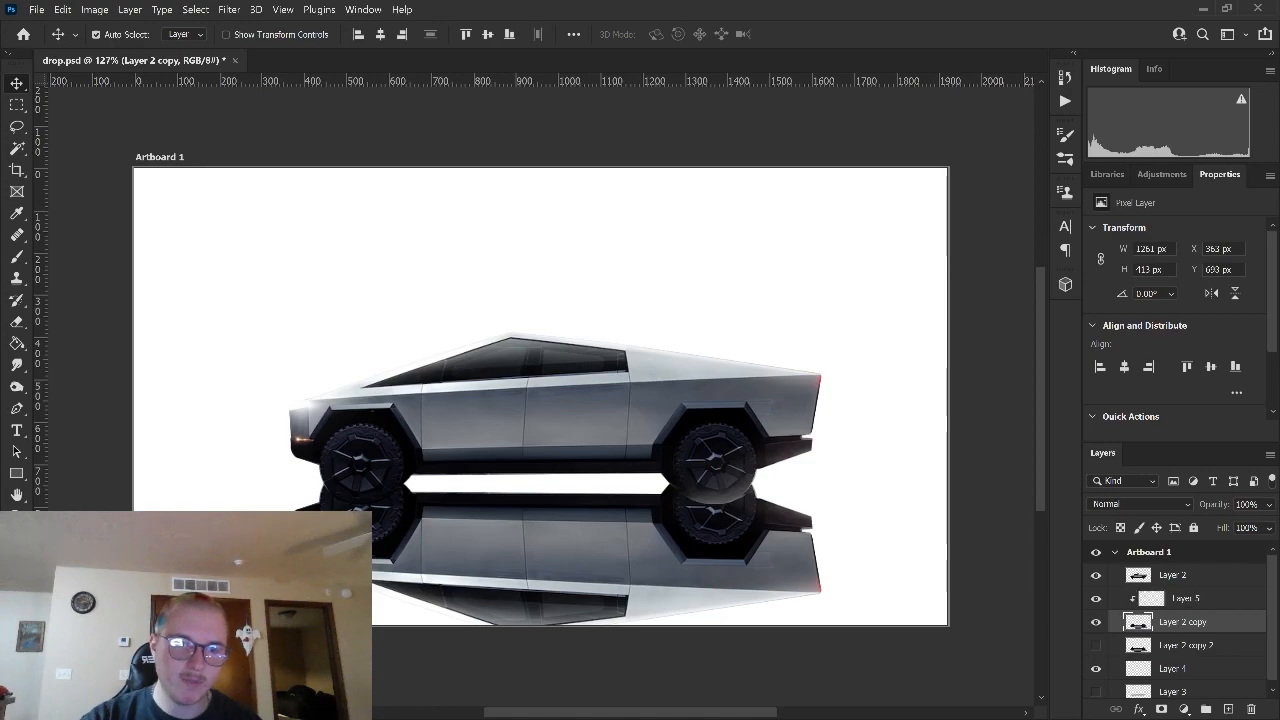
{"action": "left_click", "coordinate": [1151, 598]}
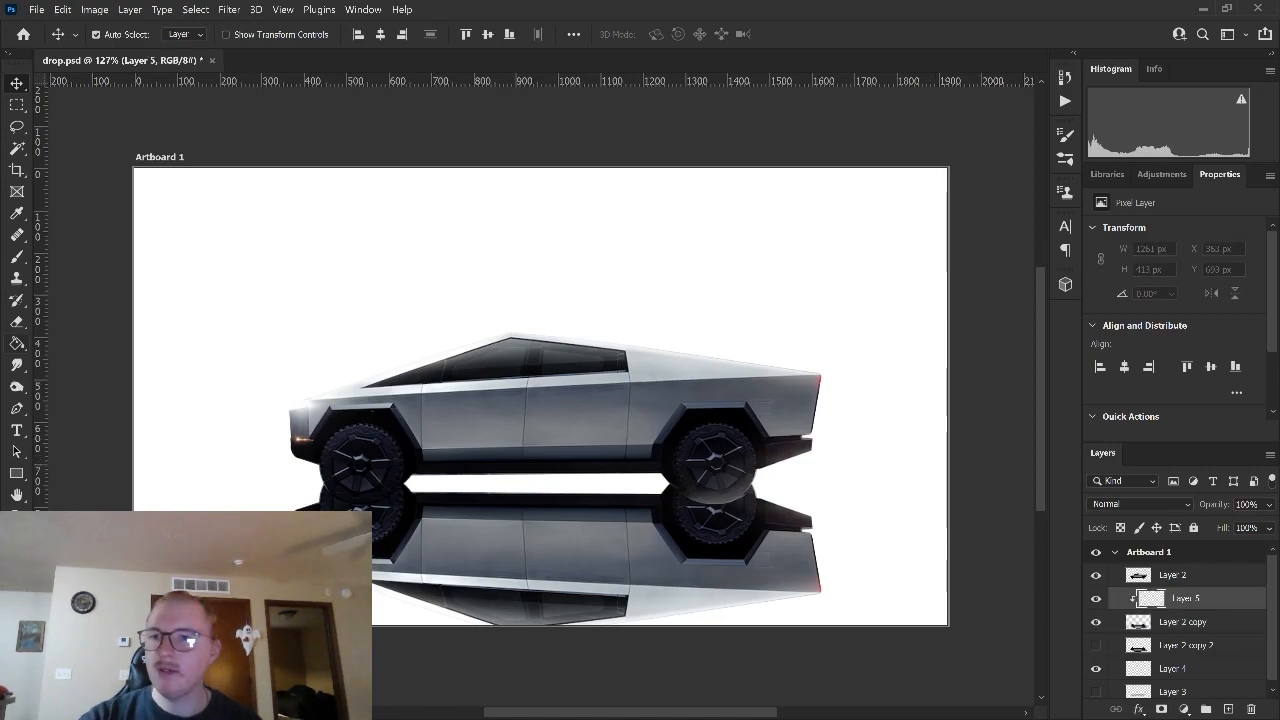
{"action": "key", "text": "g"}
{"action": "left_click", "coordinate": [415, 388]}
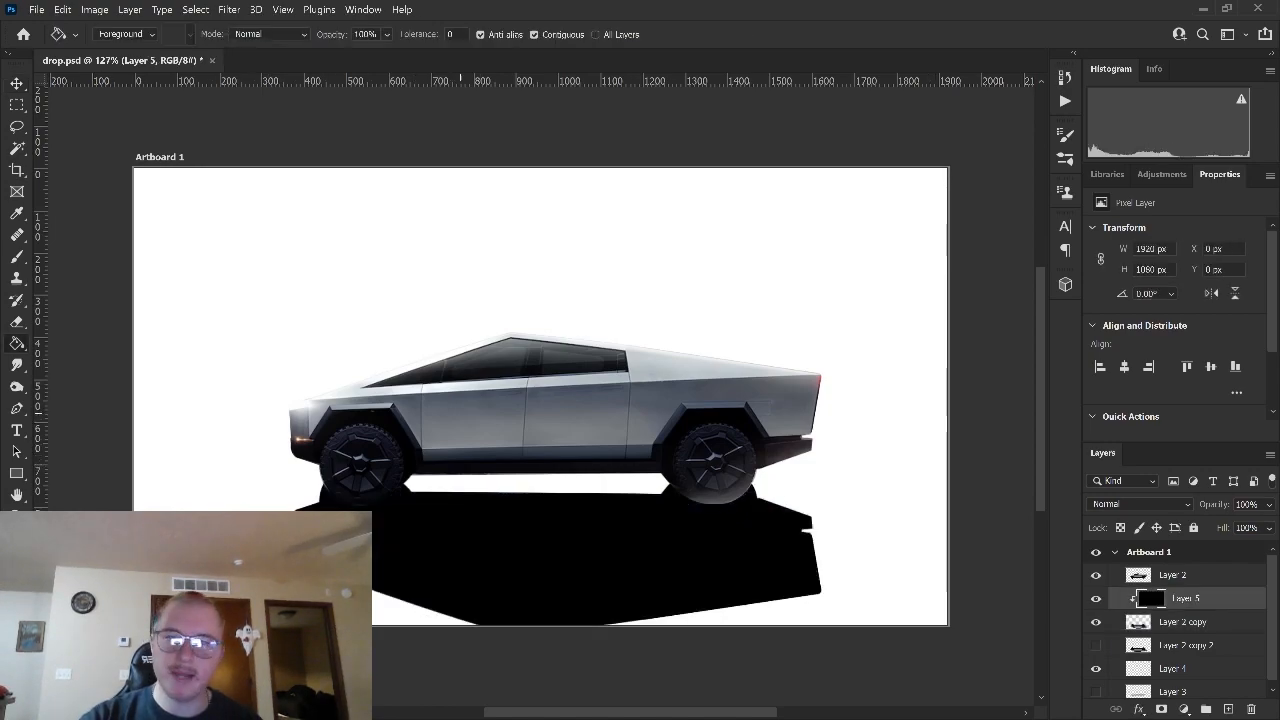
Step: Merge the black fill layer with the flipped truck copy beneath it
{"action": "left_click", "coordinate": [1182, 621], "text": "shift"}
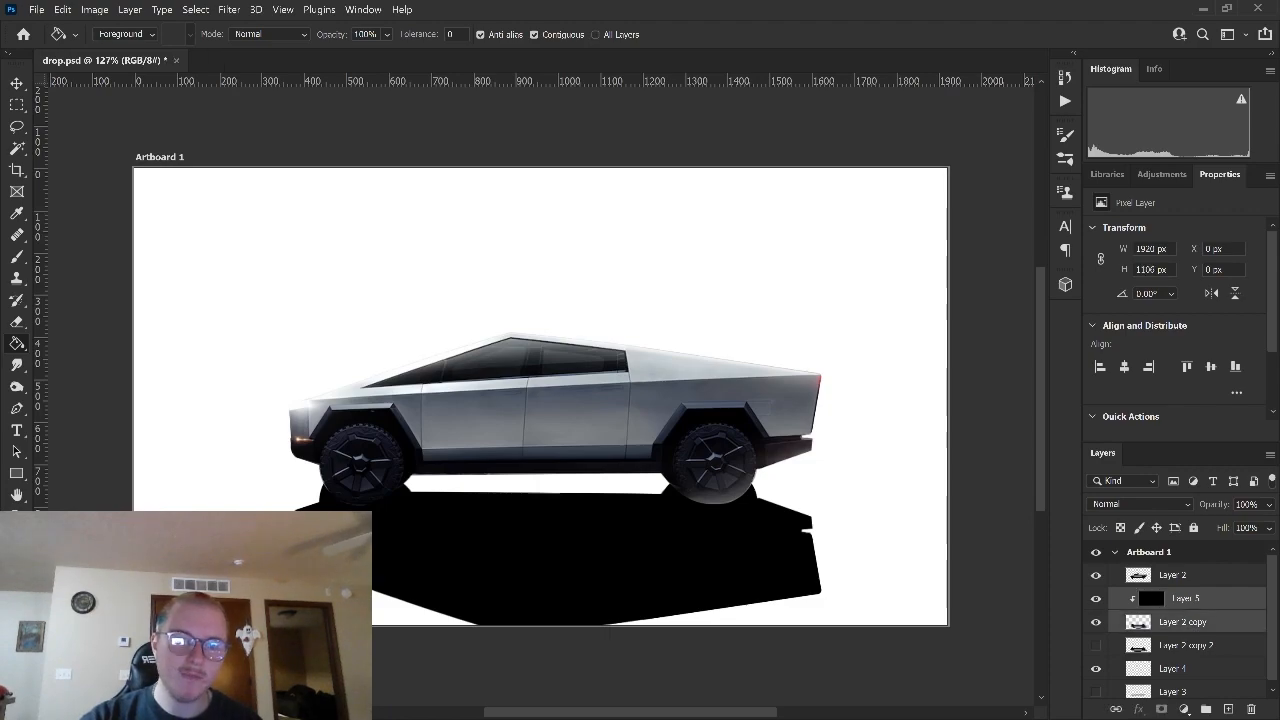
{"action": "right_click", "coordinate": [1185, 623]}
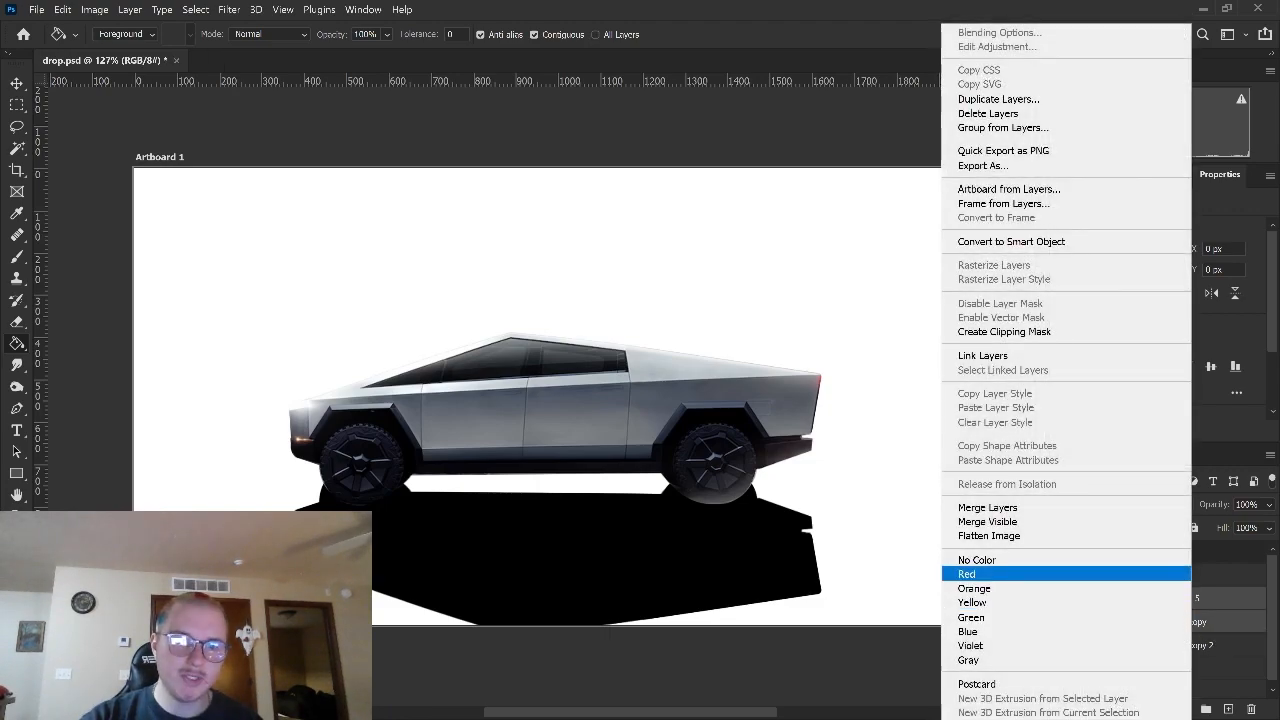
{"action": "left_click", "coordinate": [987, 507]}
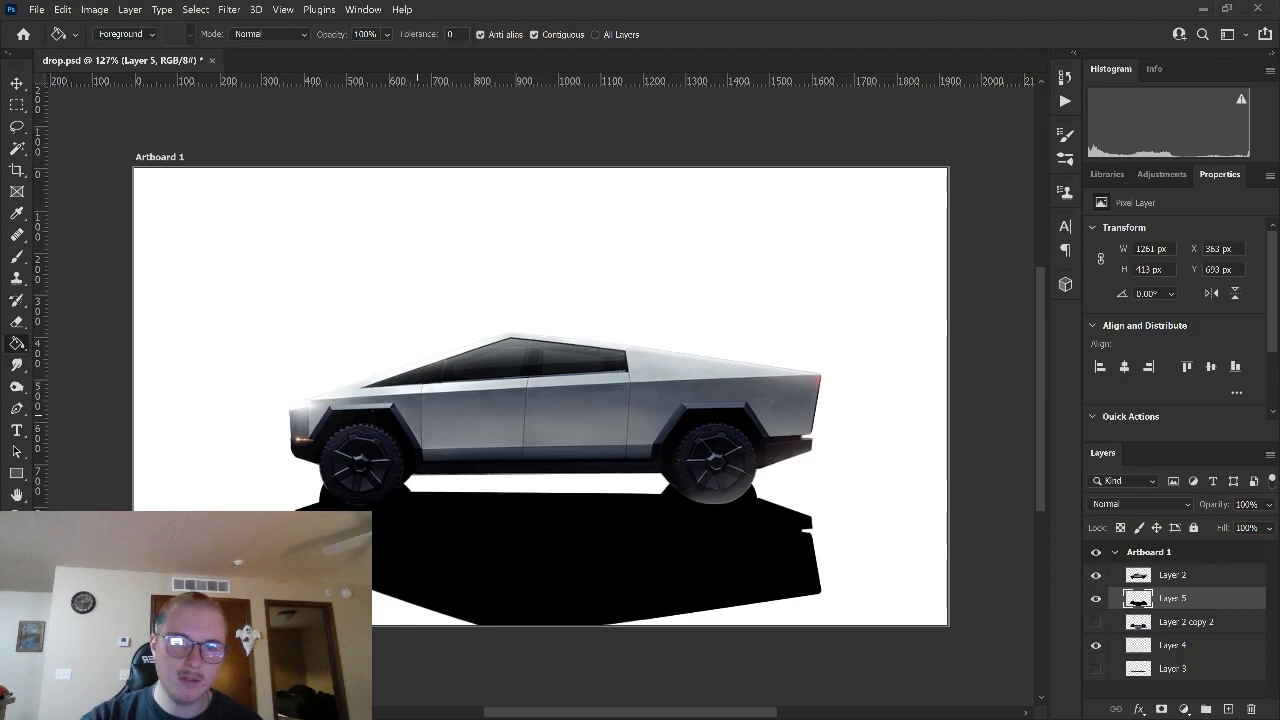
Step: Apply a Gaussian Blur with a 9.0 pixel radius to the black flipped silhouette
{"action": "key", "text": "v"}
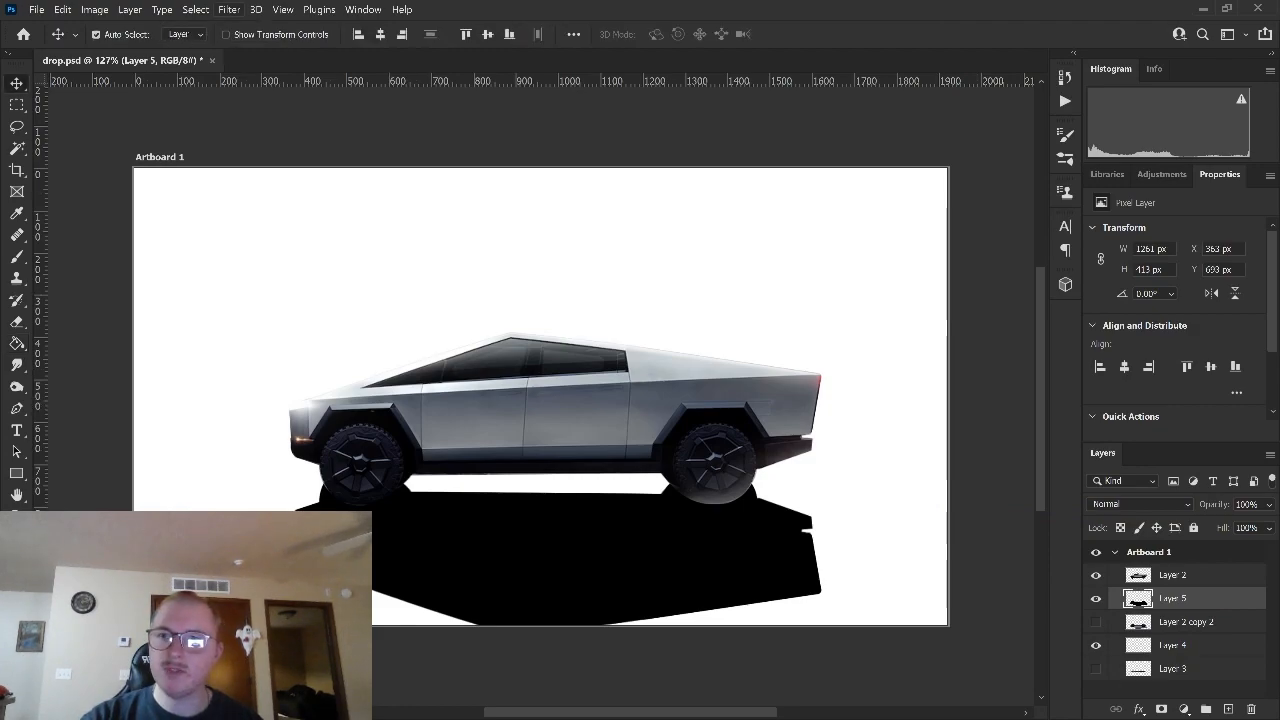
{"action": "left_click", "coordinate": [229, 9]}
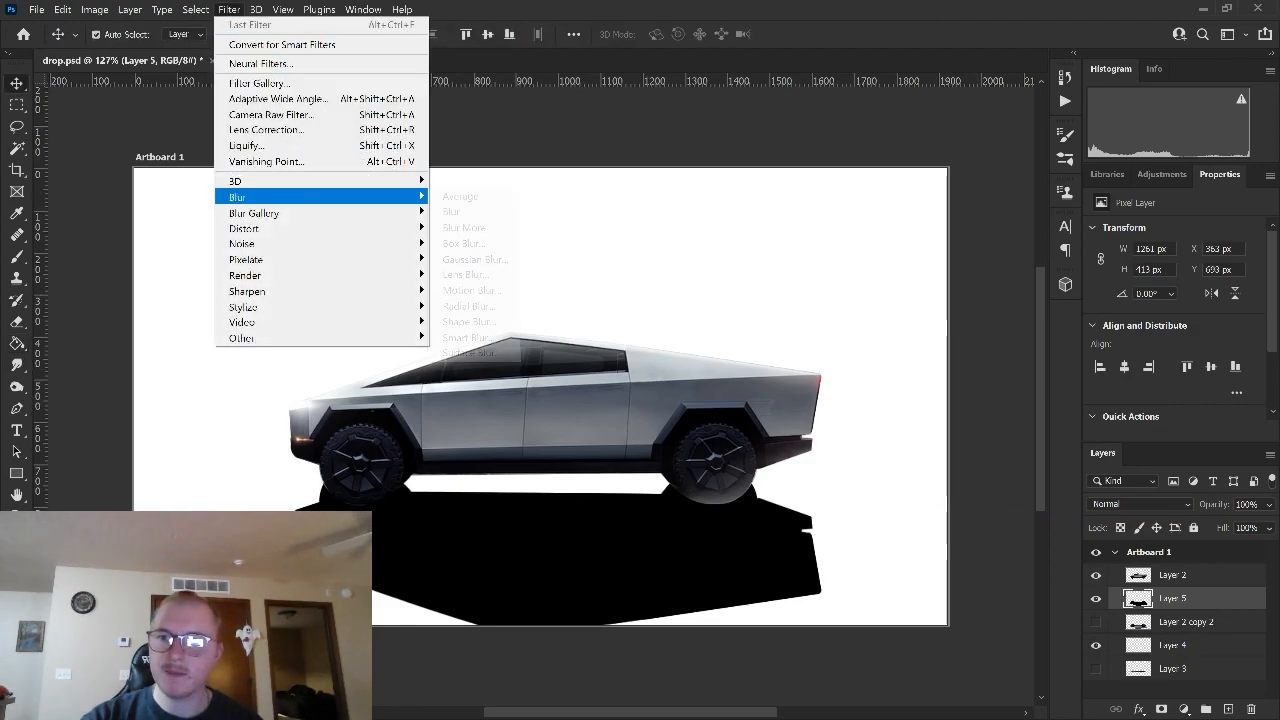
{"action": "mouse_move", "coordinate": [240, 197]}
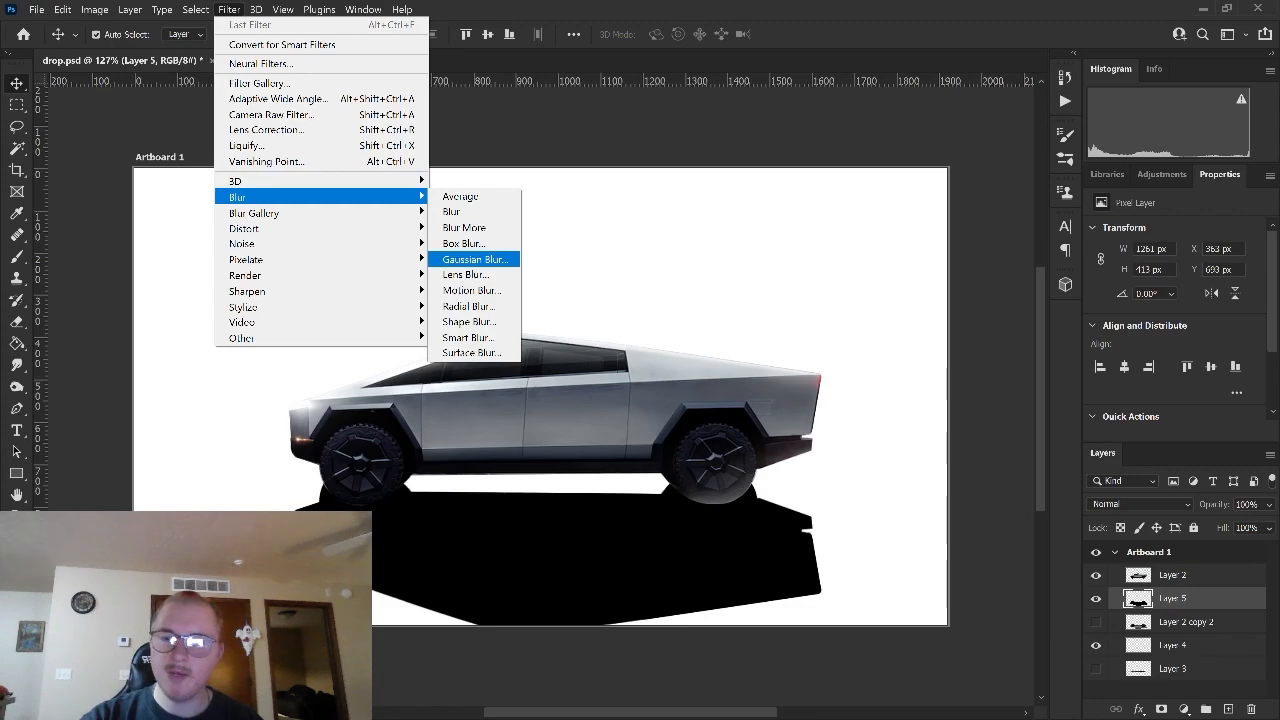
{"action": "left_click", "coordinate": [474, 259]}
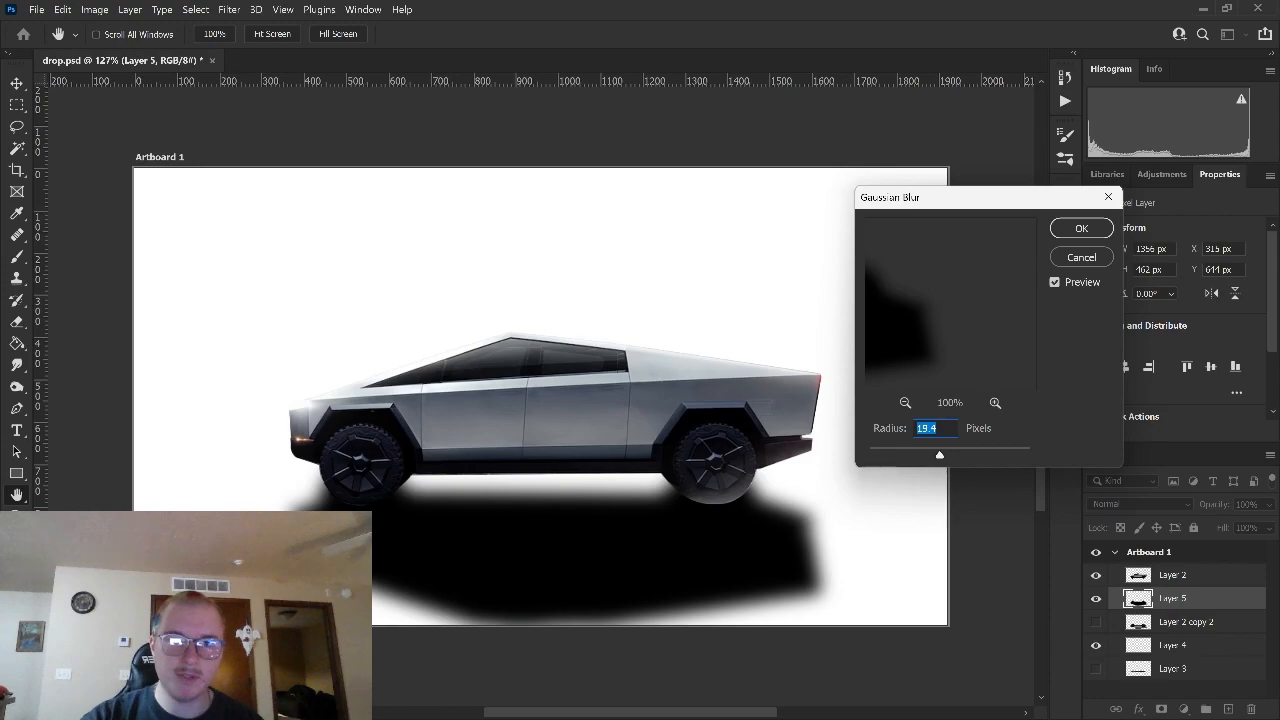
{"action": "left_click_drag", "start_coordinate": [939, 455], "coordinate": [930, 455]}
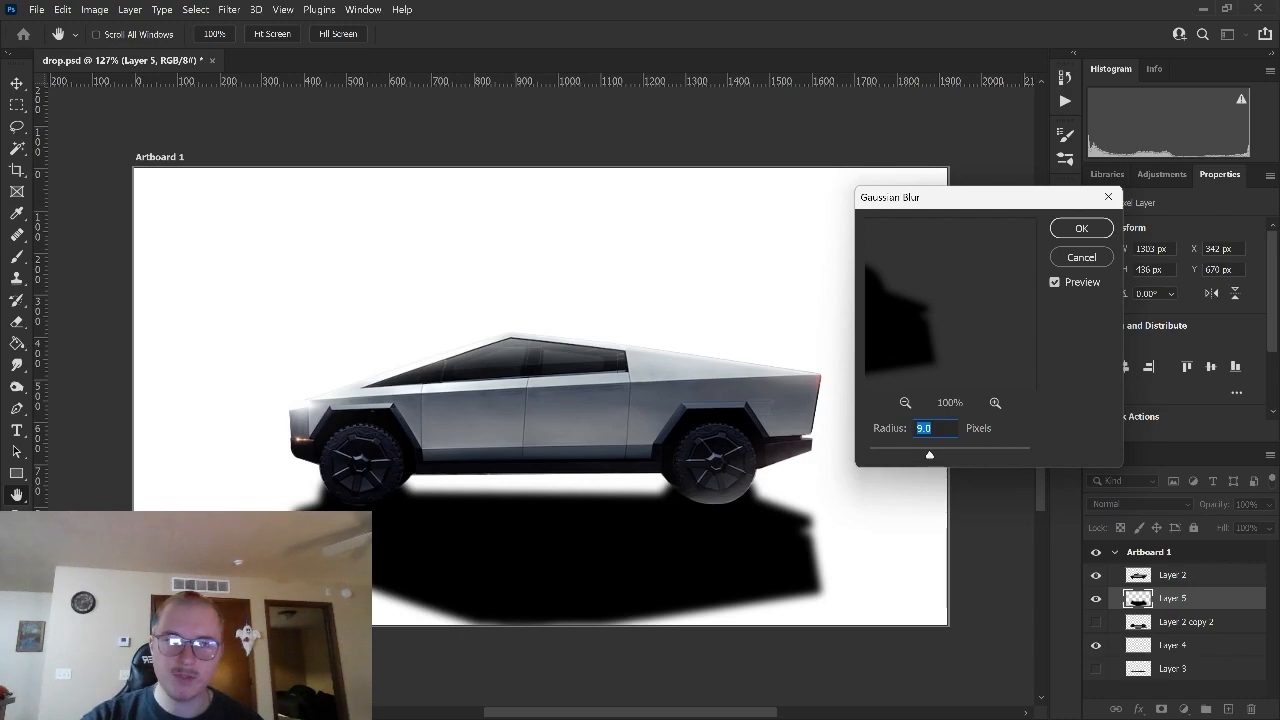
{"action": "key", "text": "Return"}
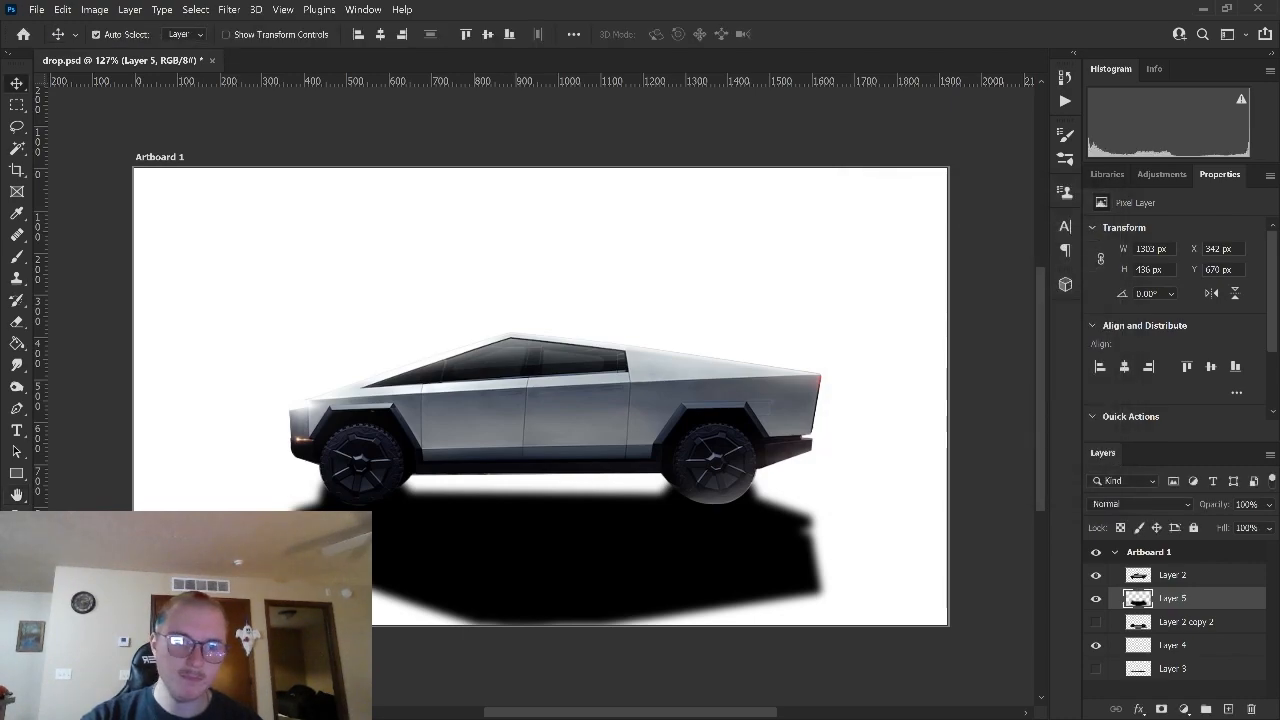
Step: Add a layer mask to the blurred silhouette layer and set the layer's opacity to 25%
{"action": "left_click", "coordinate": [1161, 709]}
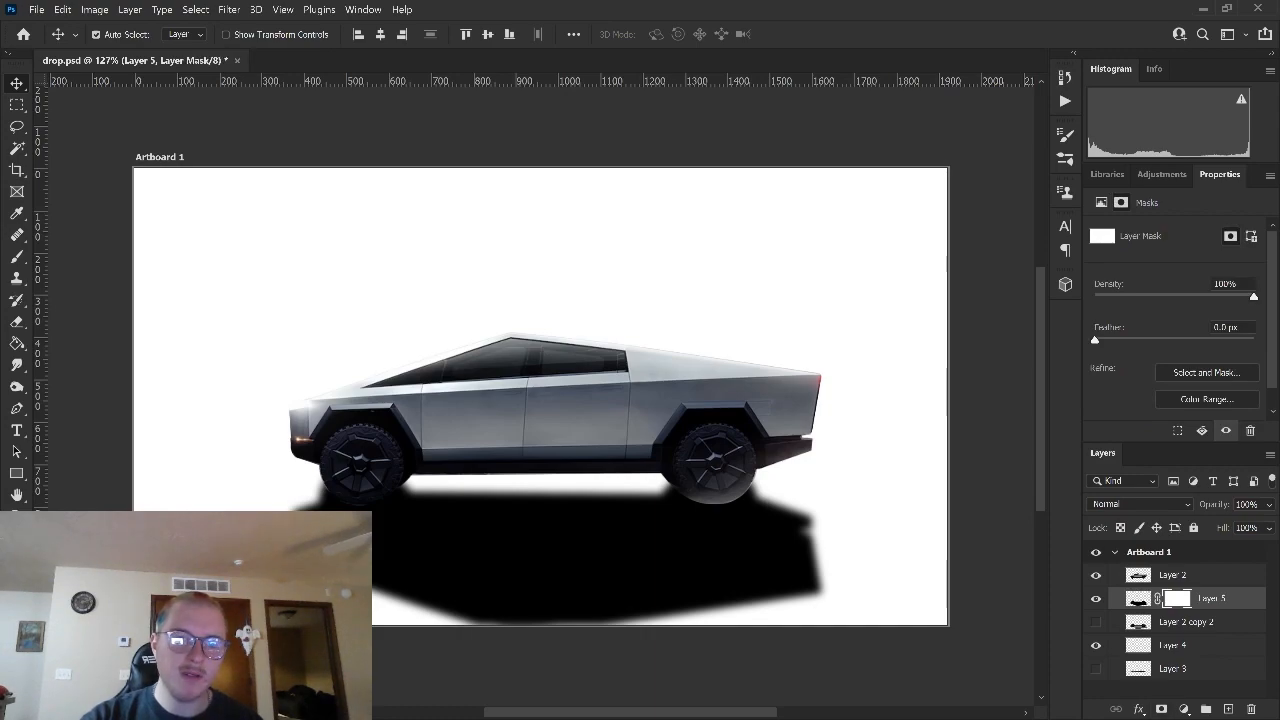
{"action": "left_click", "coordinate": [1138, 598]}
{"action": "left_click", "coordinate": [1268, 504]}
{"action": "left_click_drag", "start_coordinate": [1268, 524], "coordinate": [1219, 524]}
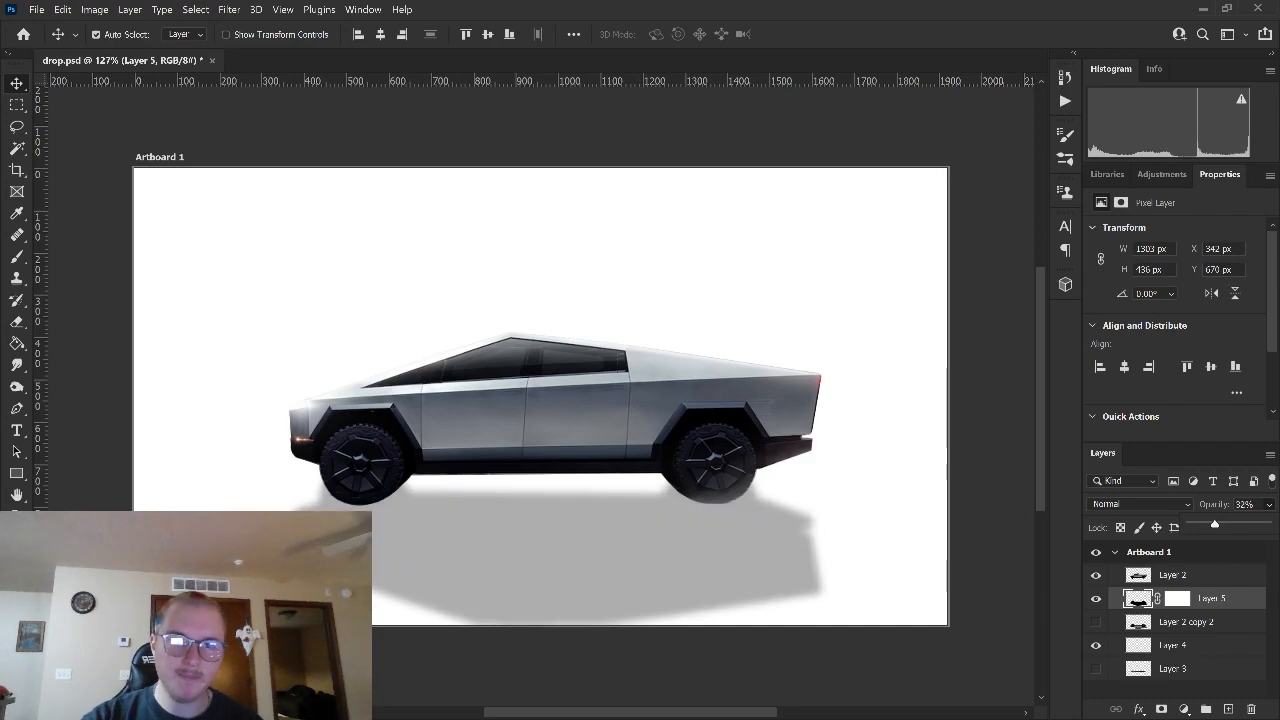
{"action": "left_click_drag", "start_coordinate": [1211, 524], "coordinate": [1209, 524]}
Step: Paint on the silhouette's layer mask with a soft 354 px brush to fade out the lower part of the shadow
{"action": "left_click", "coordinate": [1177, 598]}
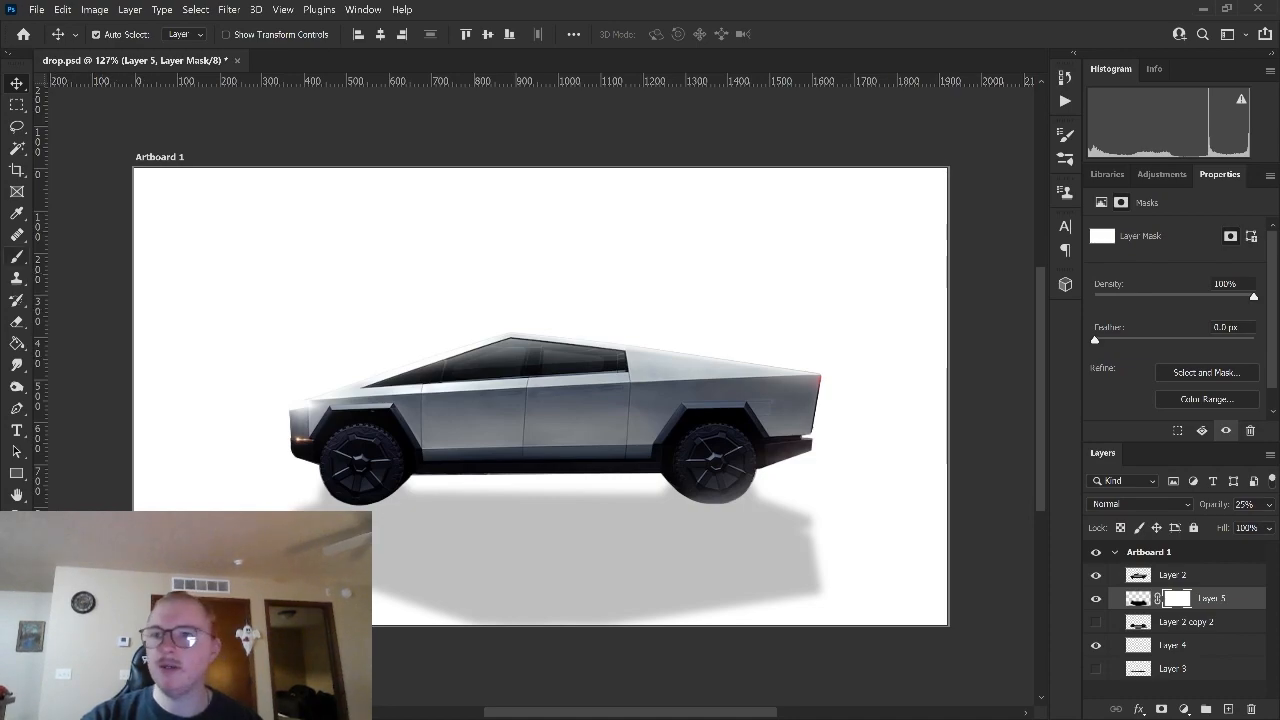
{"action": "left_click", "coordinate": [16, 256]}
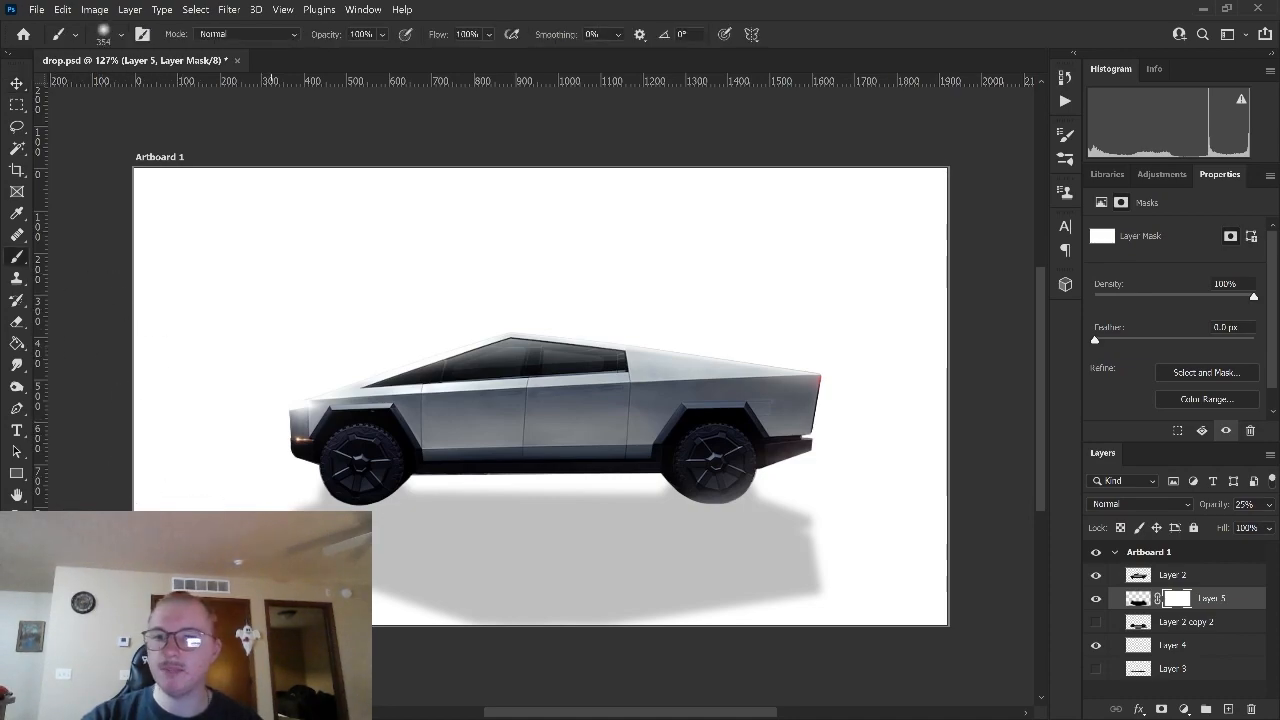
{"action": "mouse_move", "coordinate": [385, 570]}
{"action": "left_mouse_down"}
{"action": "mouse_move", "coordinate": [660, 610]}
{"action": "mouse_move", "coordinate": [873, 596]}
{"action": "mouse_move", "coordinate": [820, 599]}
{"action": "left_mouse_up"}
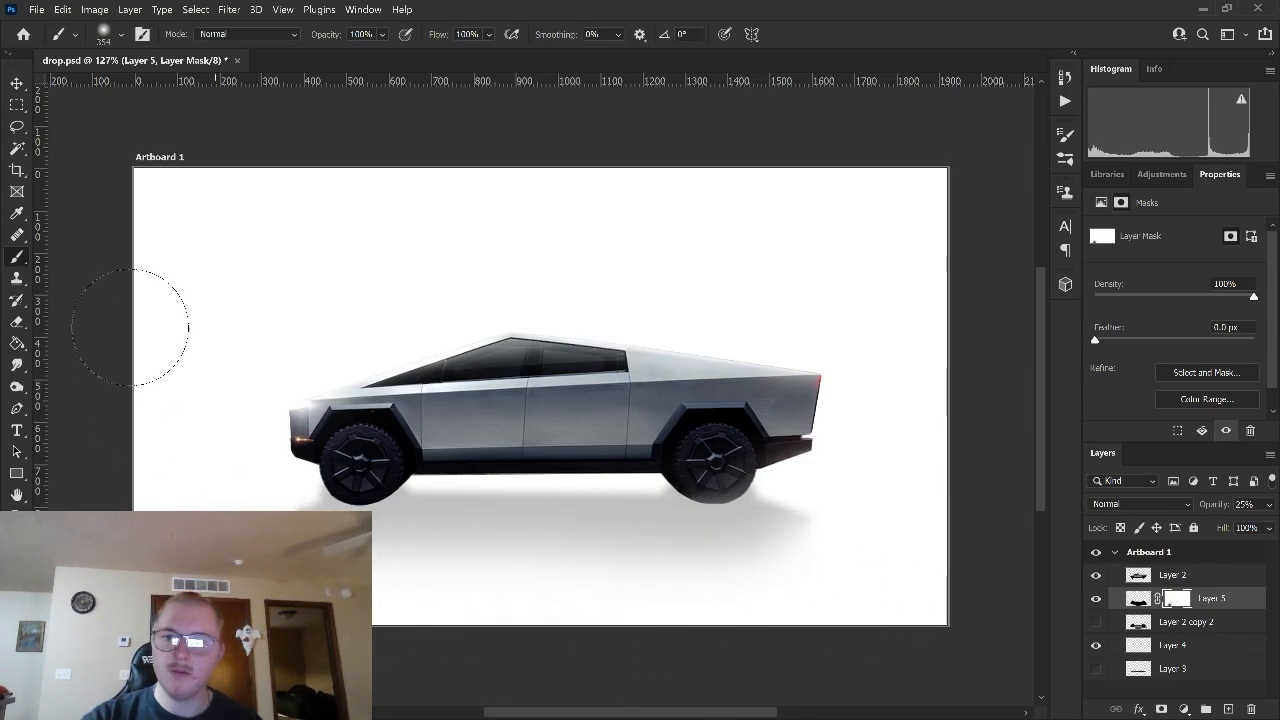
{"action": "key", "text": "v"}
{"action": "scroll", "coordinate": [495, 277], "scroll_direction": "down", "scroll_amount": 4}
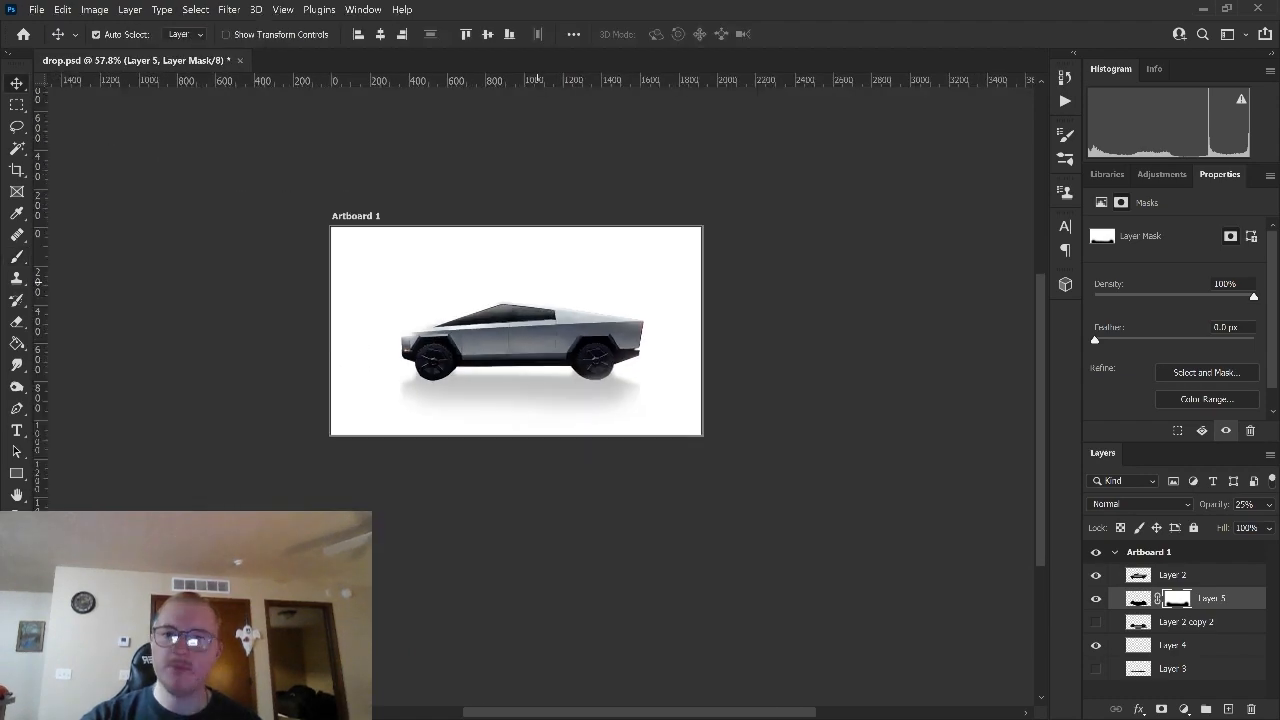
{"action": "scroll", "coordinate": [537, 282], "scroll_direction": "down", "scroll_amount": 1}
{"action": "scroll", "coordinate": [471, 309], "scroll_direction": "up", "scroll_amount": 5}
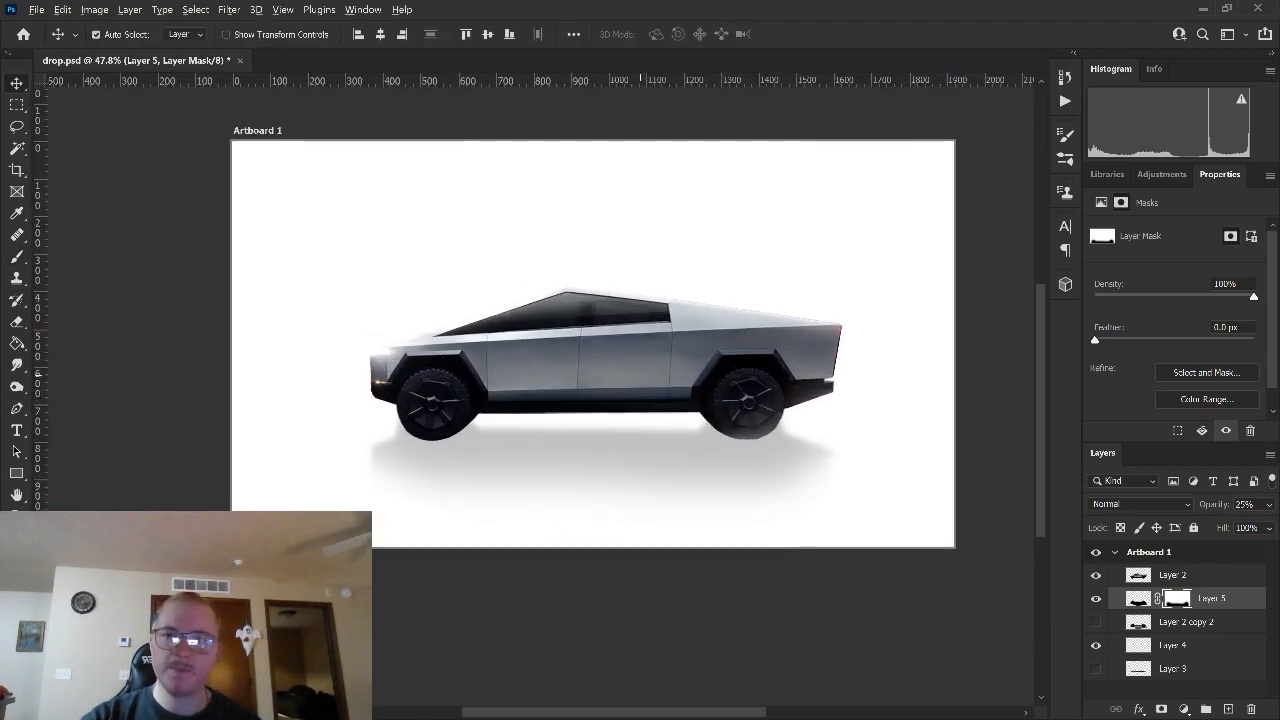
Step: Squash the masked shadow vertically to about 70% of its height and align its upper edge with the wheels
{"action": "left_click", "coordinate": [1138, 598]}
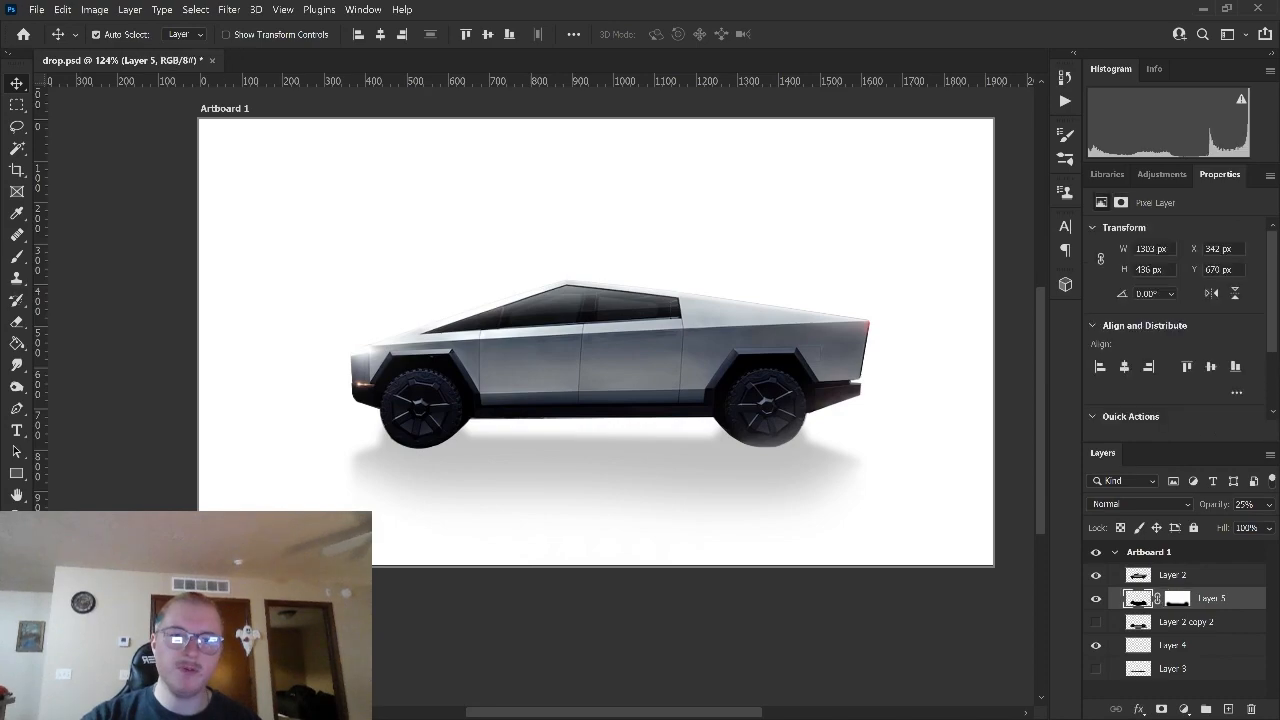
{"action": "key", "text": "ctrl+t"}
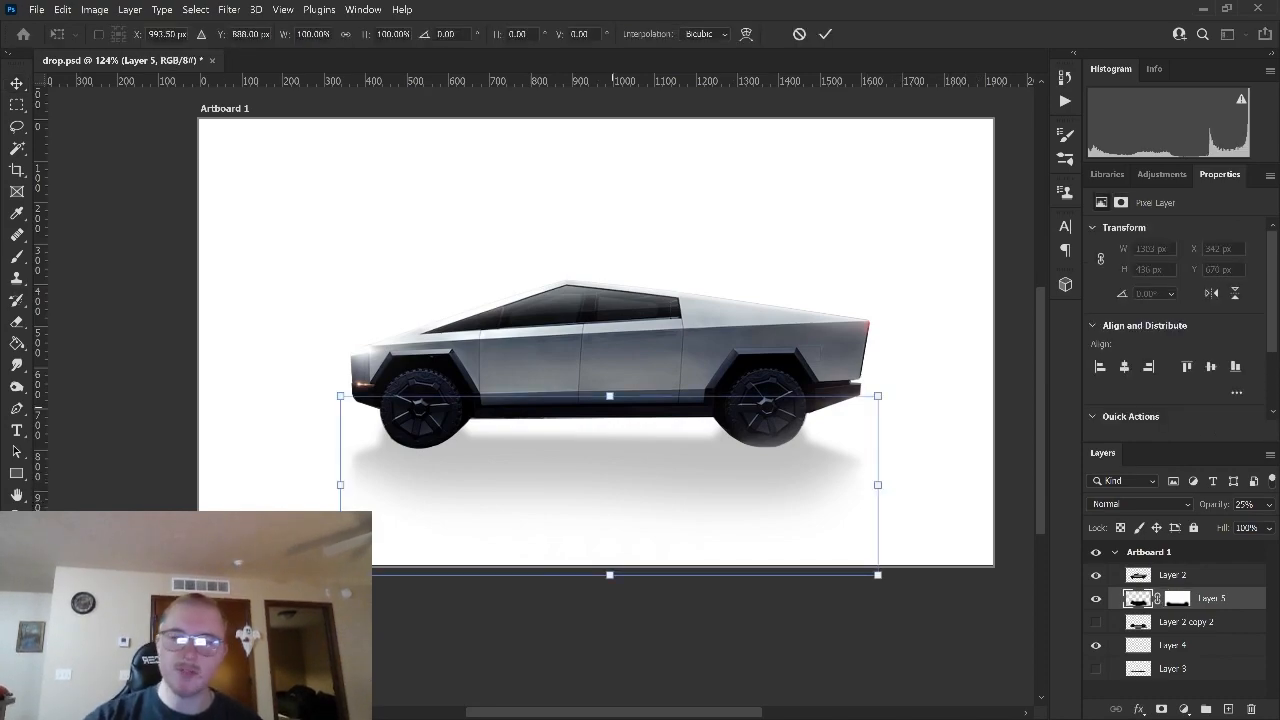
{"action": "left_click_drag", "start_coordinate": [609, 574], "coordinate": [609, 520]}
{"action": "left_click_drag", "start_coordinate": [660, 430], "coordinate": [660, 439]}
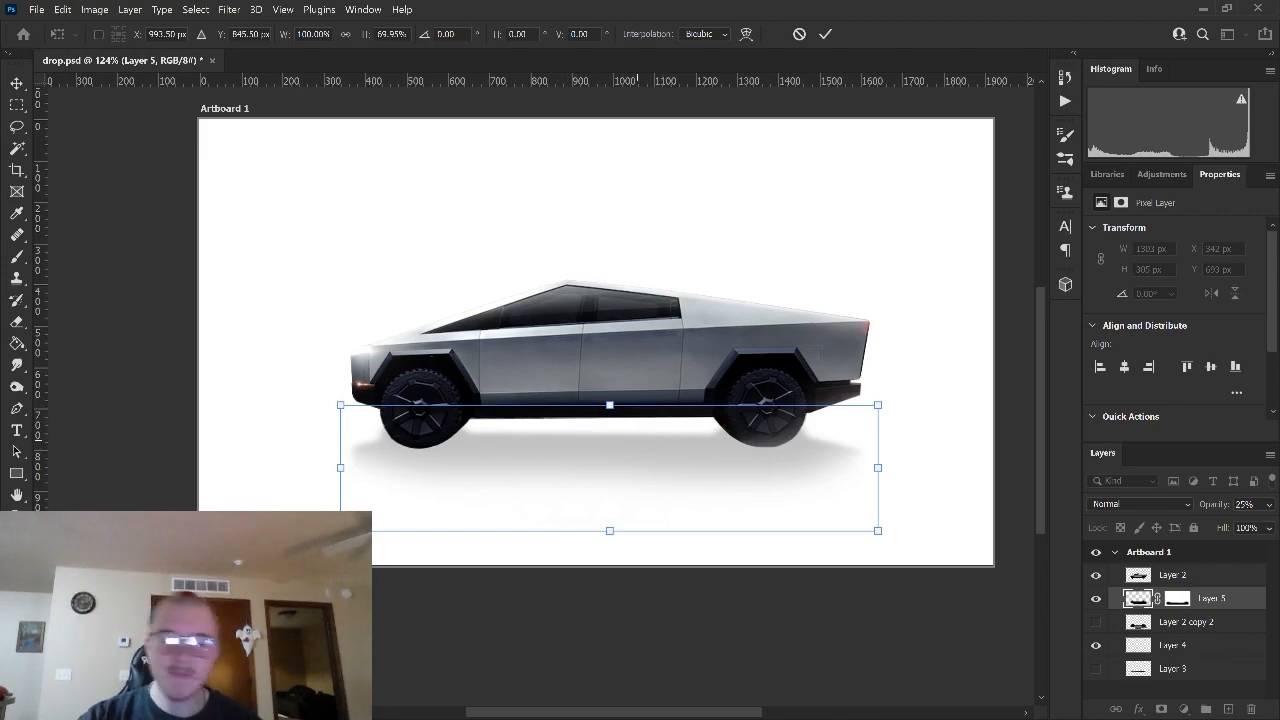
{"action": "key", "text": "Return"}
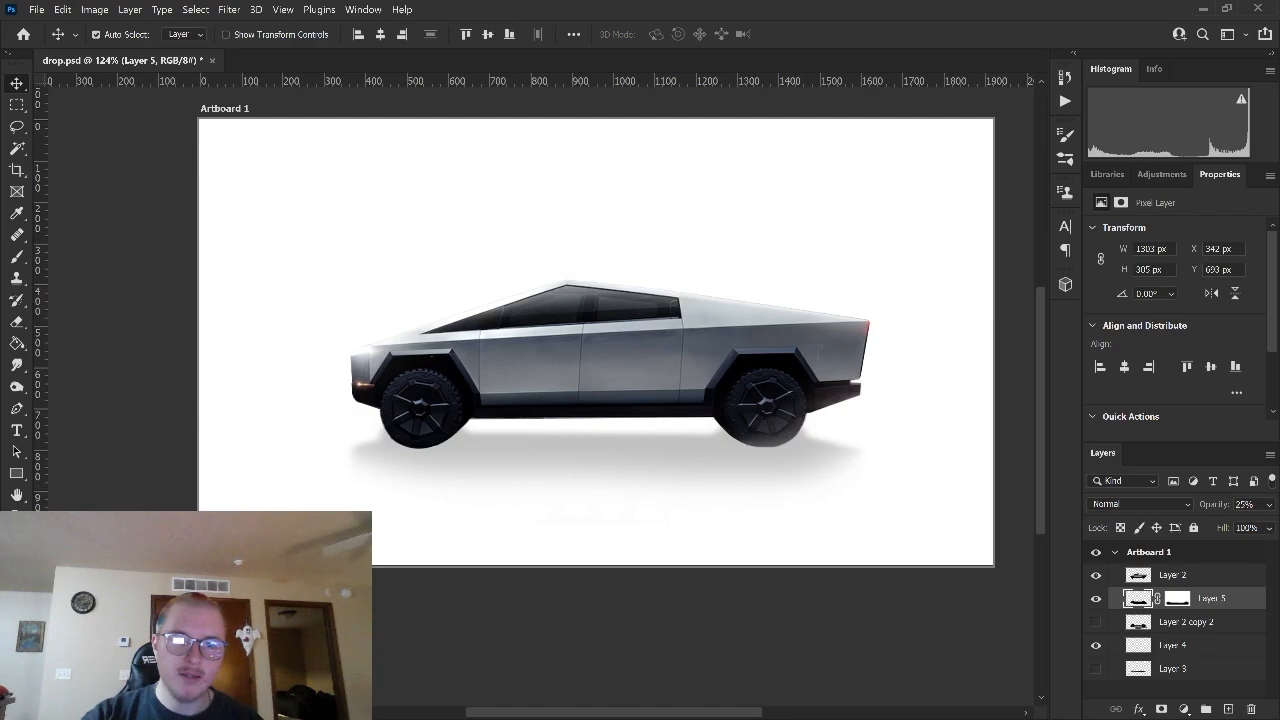
Step: Compare the flipped silhouette shadow with the painted soft shadow by showing and hiding each layer
{"action": "left_click", "coordinate": [1096, 598]}
{"action": "left_click", "coordinate": [1096, 668]}
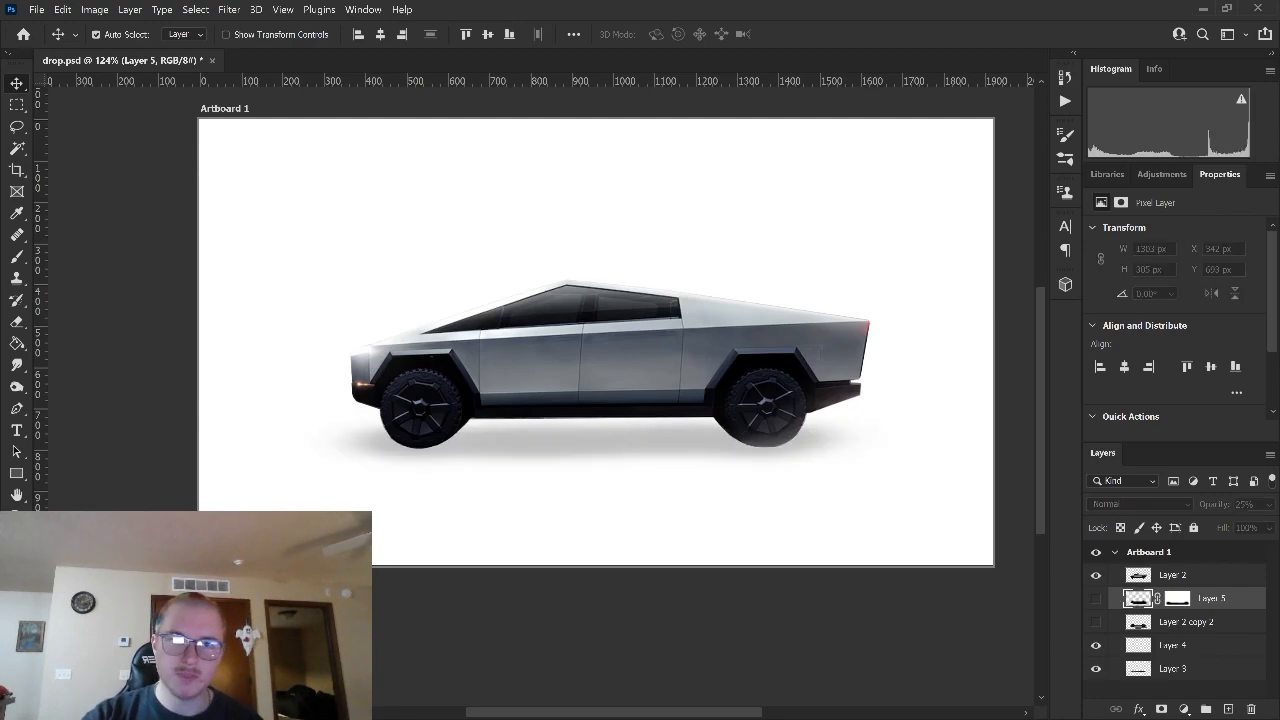
{"action": "left_click", "coordinate": [1096, 668]}
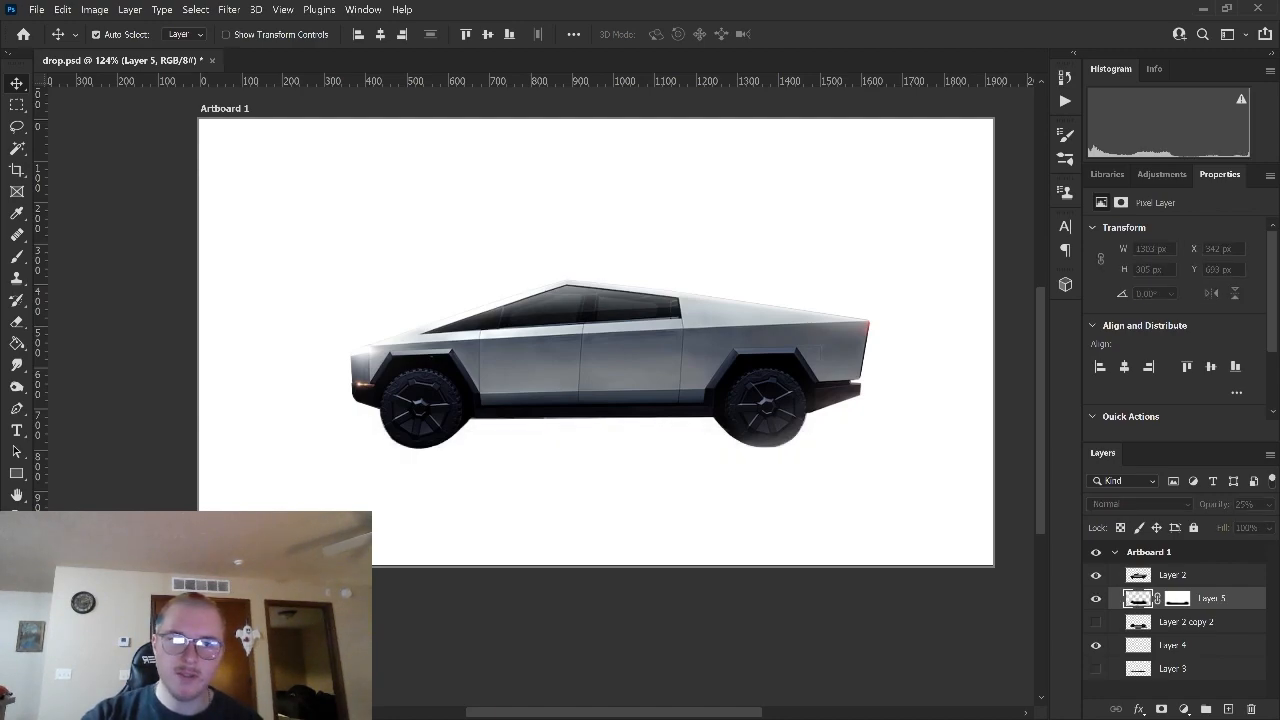
{"action": "left_click", "coordinate": [1096, 598]}
{"action": "scroll", "coordinate": [534, 448], "scroll_direction": "down", "scroll_amount": 3}
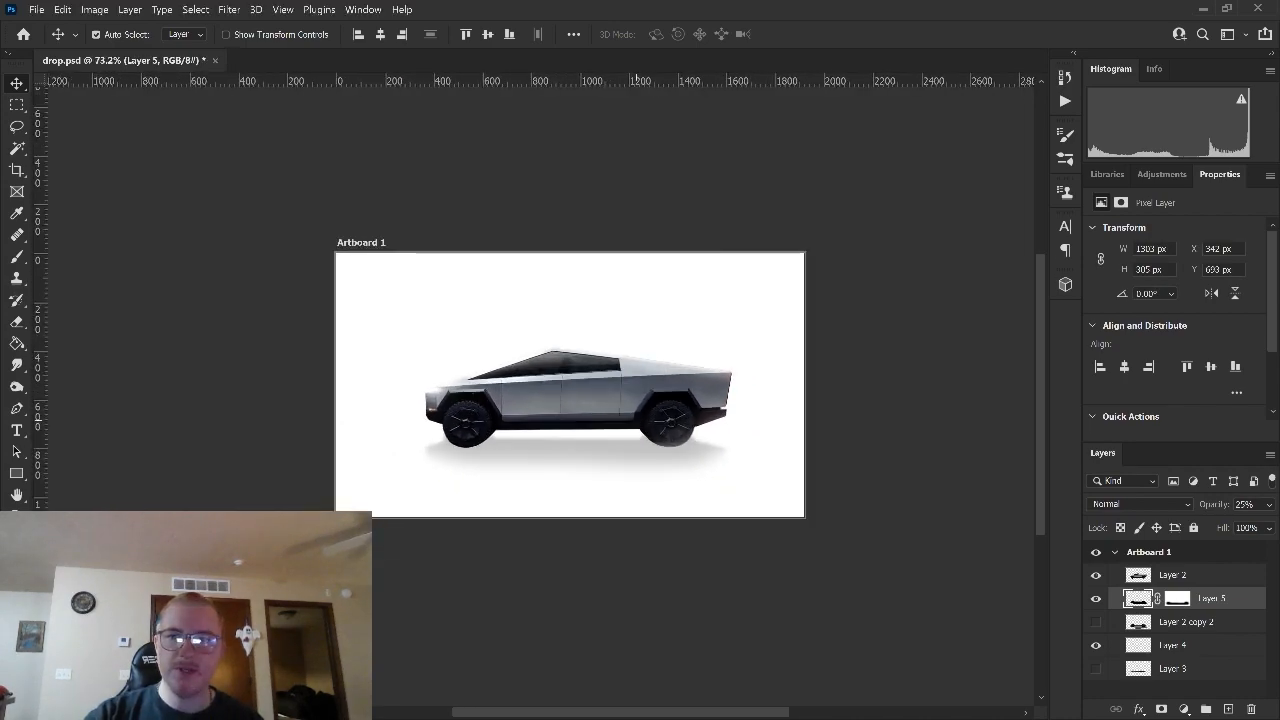
{"action": "scroll", "coordinate": [600, 404], "scroll_direction": "up", "scroll_amount": 3}
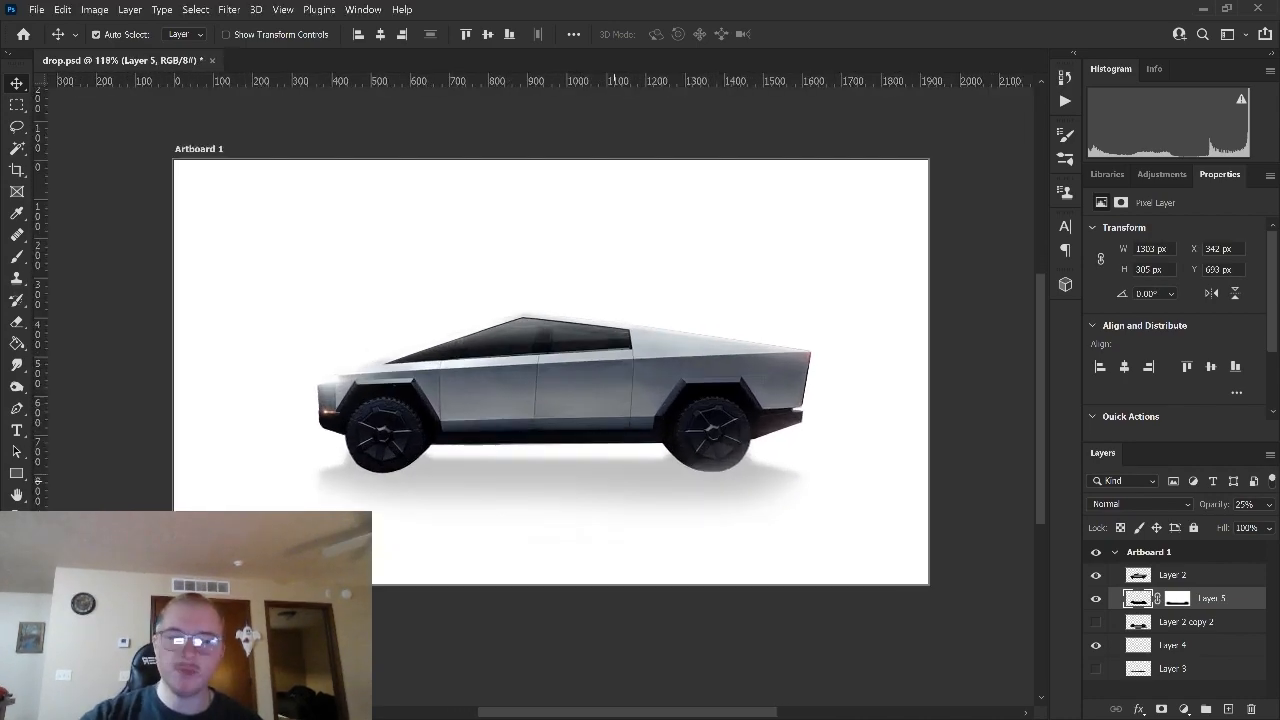
Step: Add an empty layer between the truck and the masked shadow layer
{"action": "left_click", "coordinate": [1177, 598]}
{"action": "left_click", "coordinate": [1138, 598]}
{"action": "left_click", "coordinate": [1228, 709]}
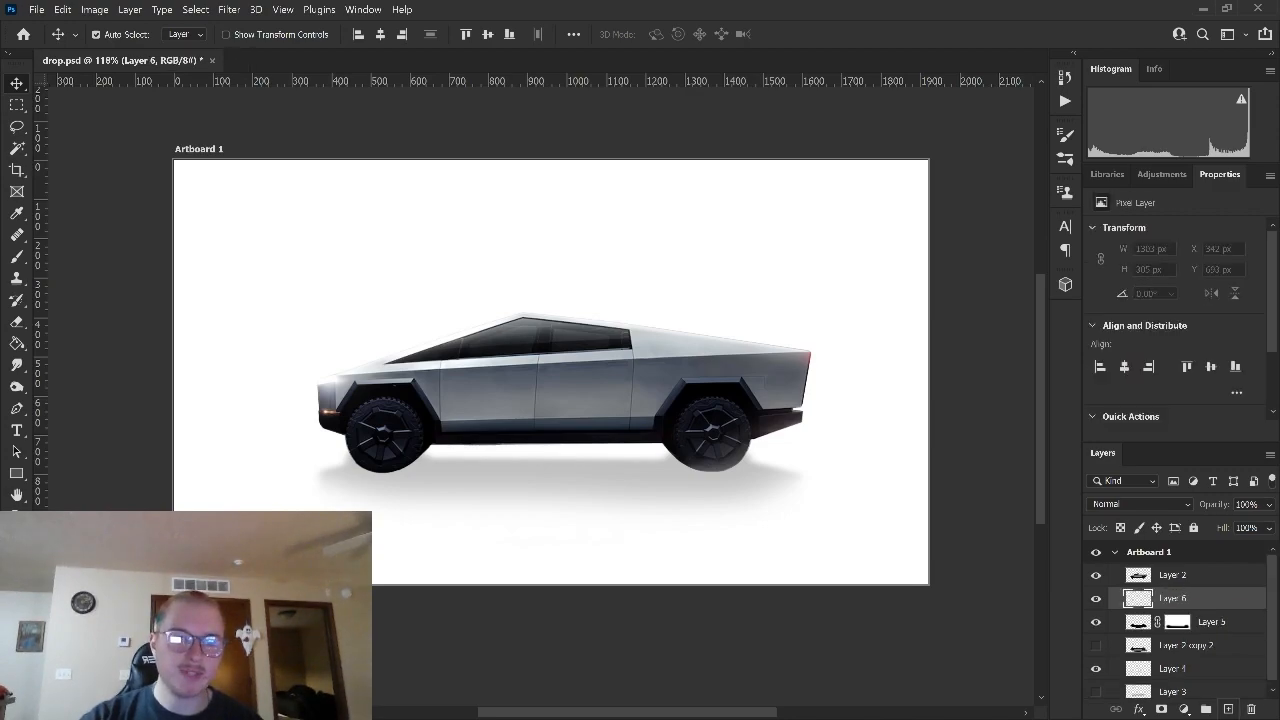
Step: Touch up the silhouette shadow's mask around the wheels with a soft 95 px brush
{"action": "scroll", "coordinate": [553, 470], "scroll_direction": "up", "scroll_amount": 5}
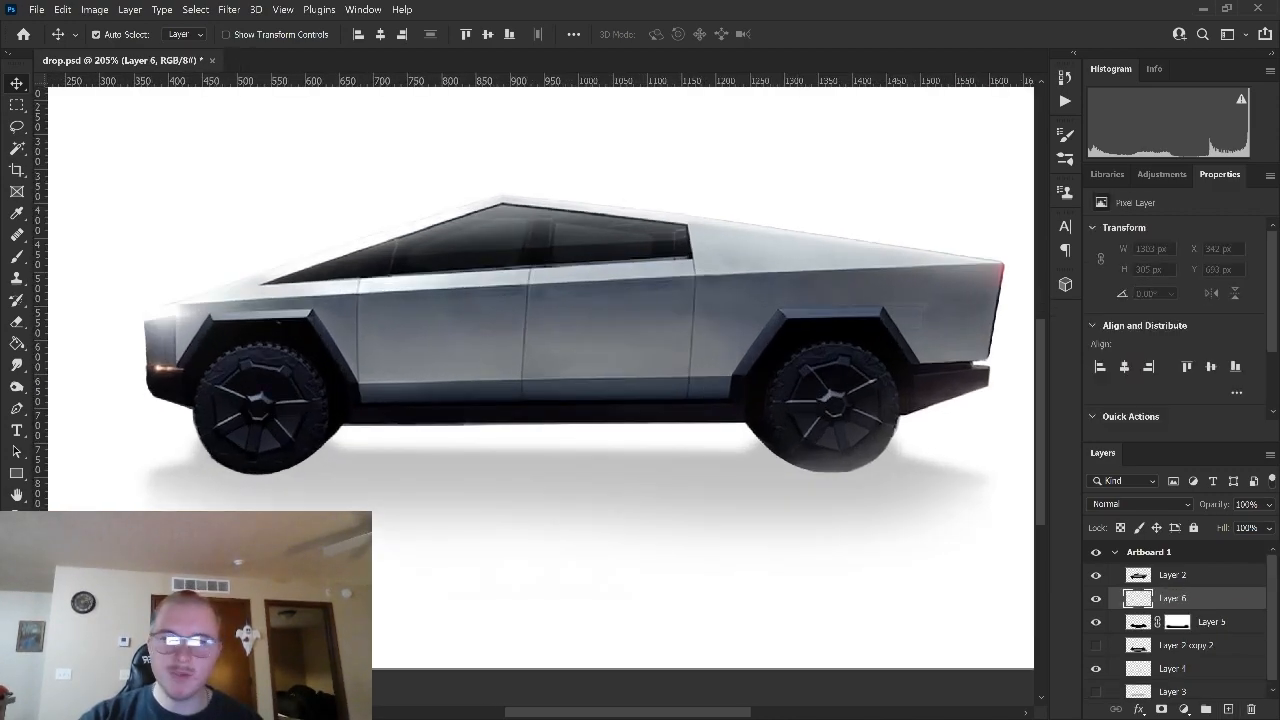
{"action": "left_click", "coordinate": [1177, 621]}
{"action": "key", "text": "b"}
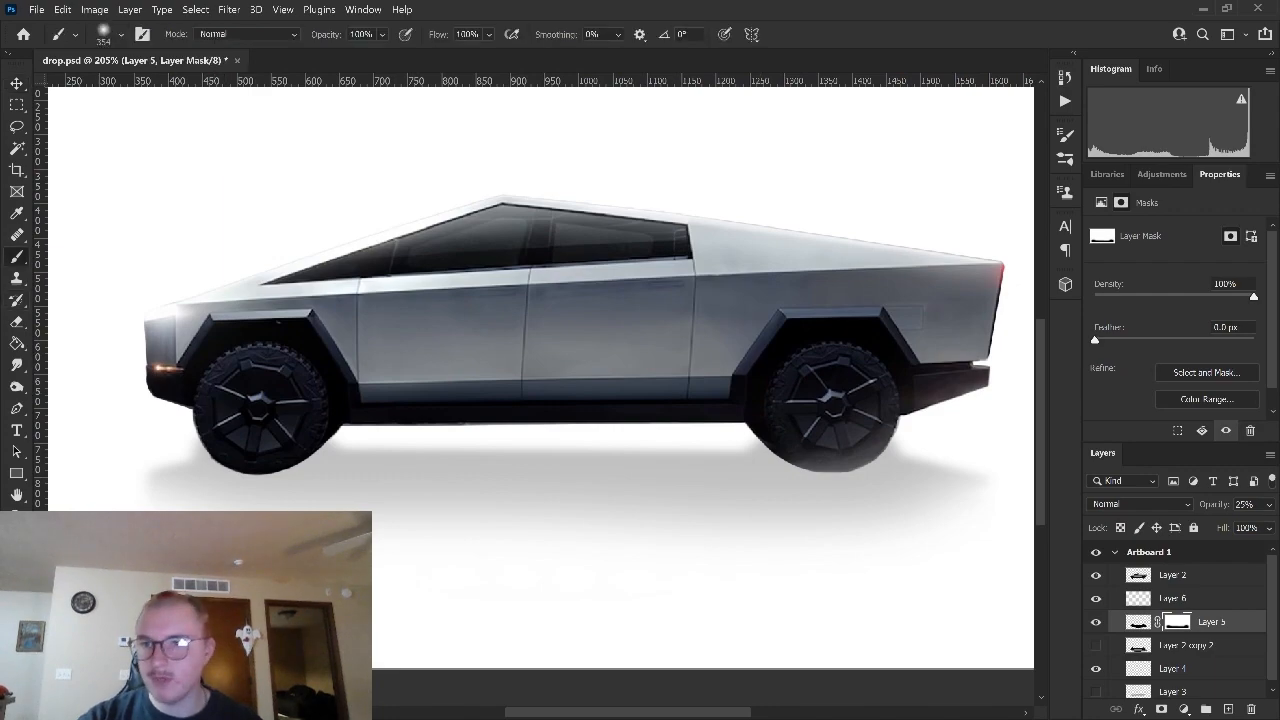
{"action": "left_click", "coordinate": [121, 34]}
{"action": "type", "text": "95"}
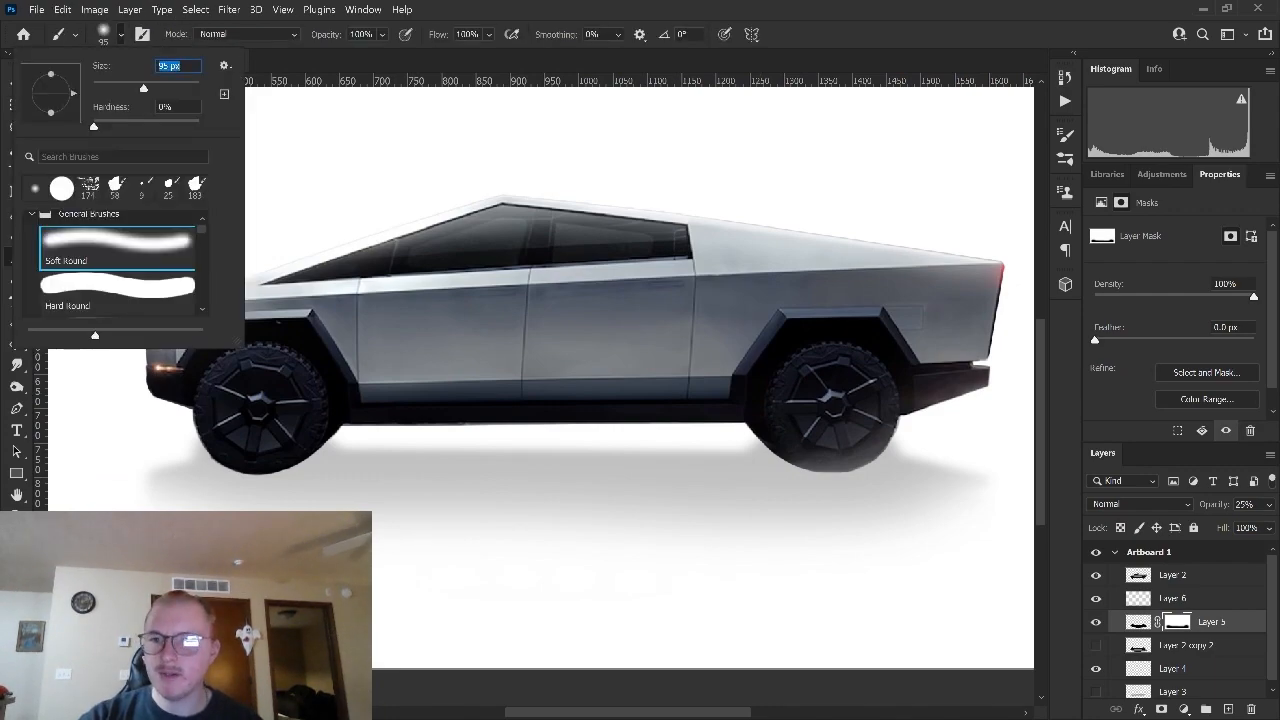
{"action": "key", "text": "Return"}
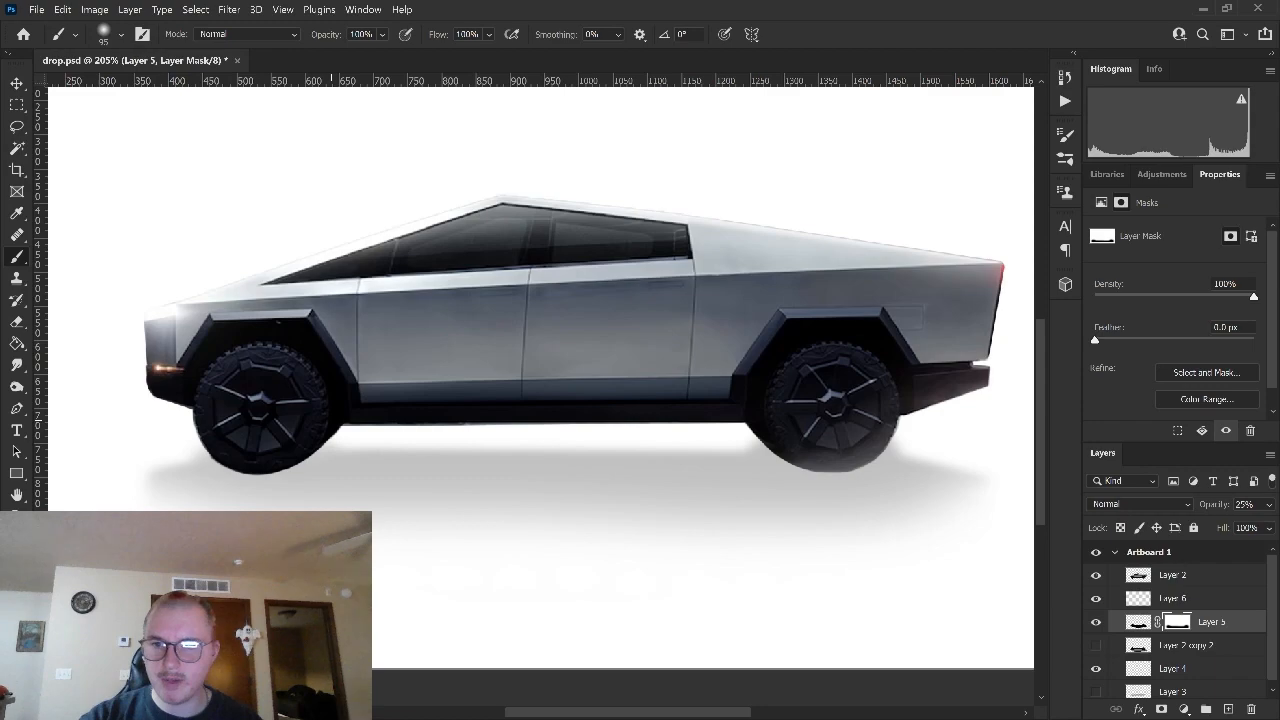
{"action": "left_click", "coordinate": [860, 423]}
{"action": "scroll", "coordinate": [848, 418], "scroll_direction": "down", "scroll_amount": 3}
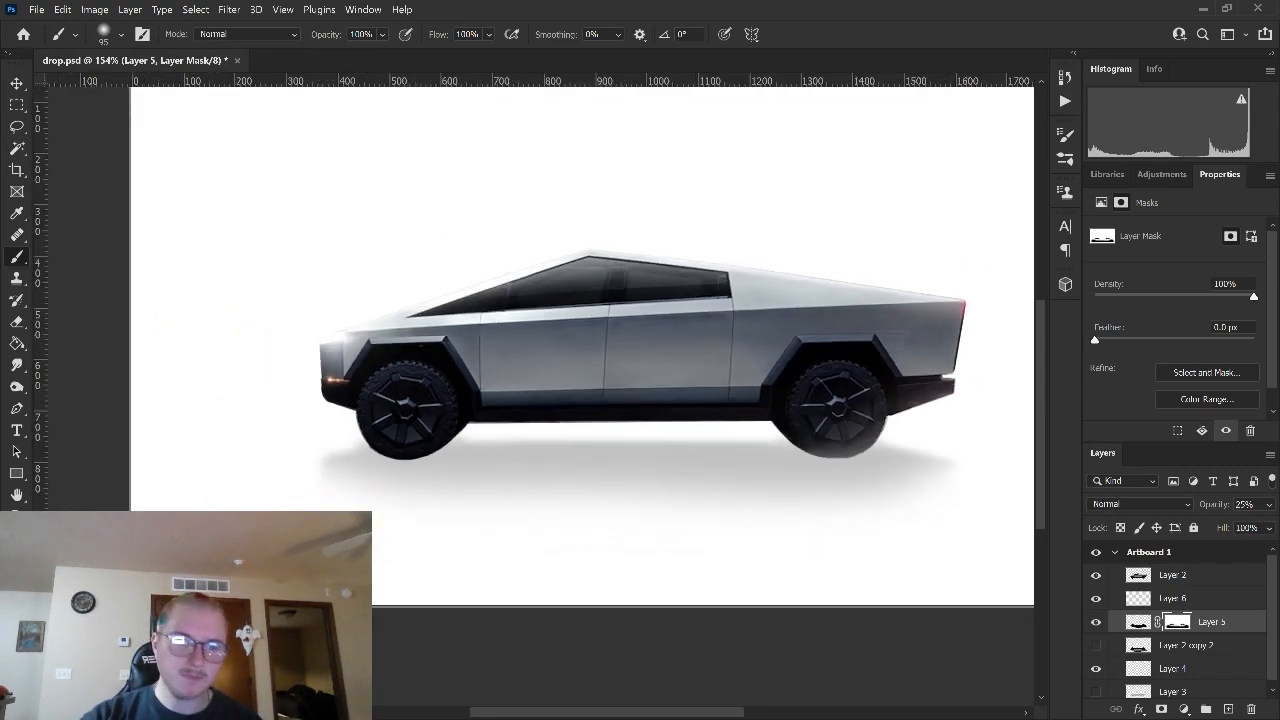
Step: Paint dark contact shadows under both wheels on the empty layer beneath the truck
{"action": "left_click", "coordinate": [1172, 598]}
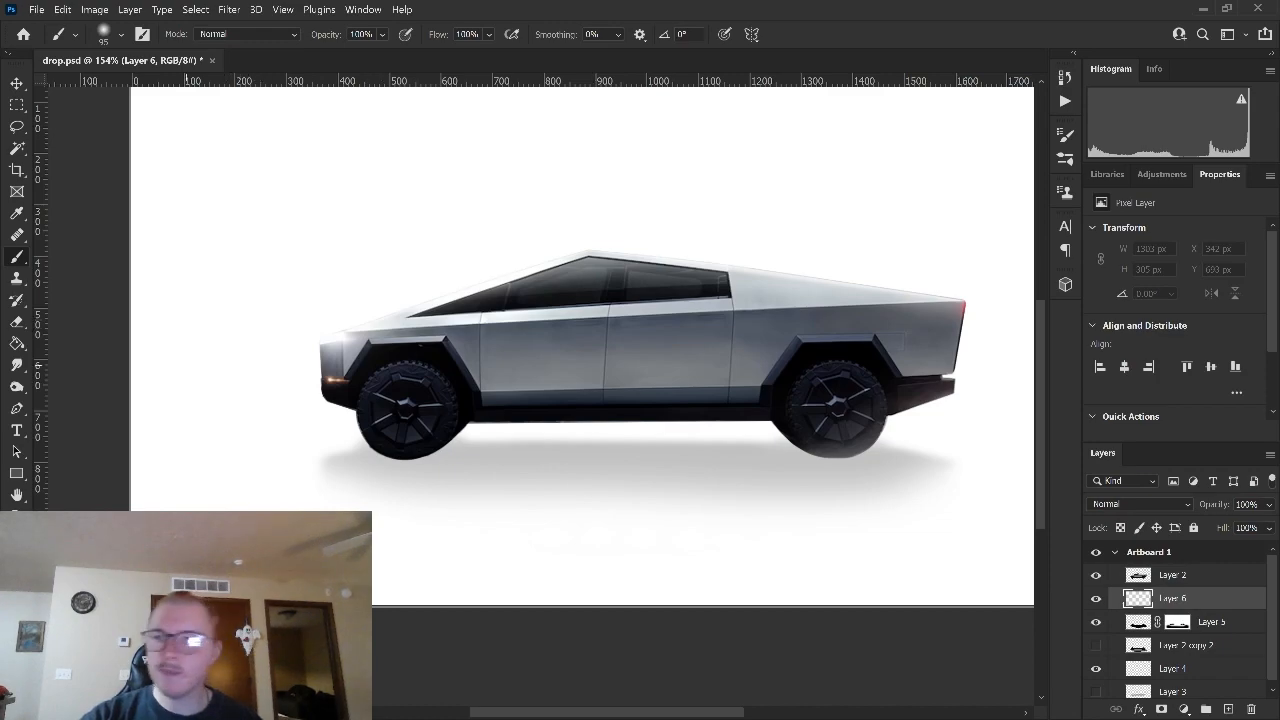
{"action": "scroll", "coordinate": [430, 470], "scroll_direction": "up", "scroll_amount": 2}
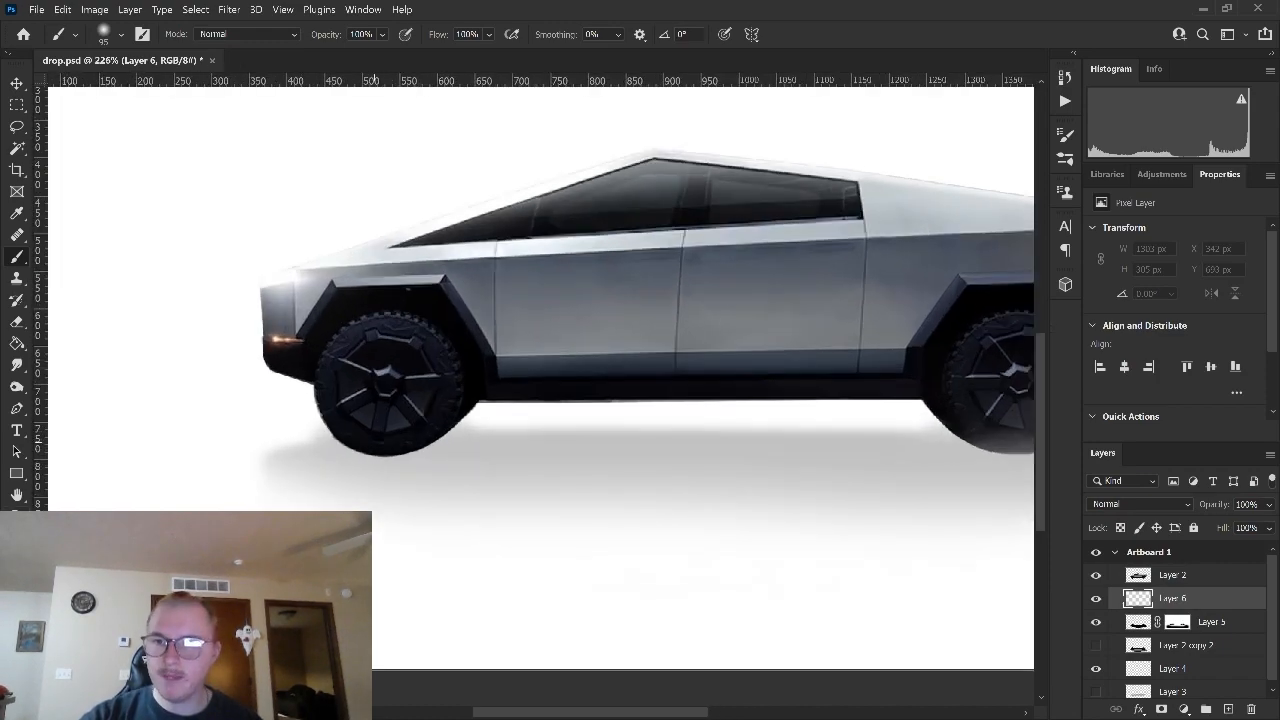
{"action": "mouse_move", "coordinate": [372, 445]}
{"action": "left_mouse_down"}
{"action": "mouse_move", "coordinate": [405, 449]}
{"action": "mouse_move", "coordinate": [355, 443]}
{"action": "mouse_move", "coordinate": [414, 445]}
{"action": "left_mouse_up"}
{"action": "scroll", "coordinate": [416, 450], "scroll_direction": "down", "scroll_amount": 4}
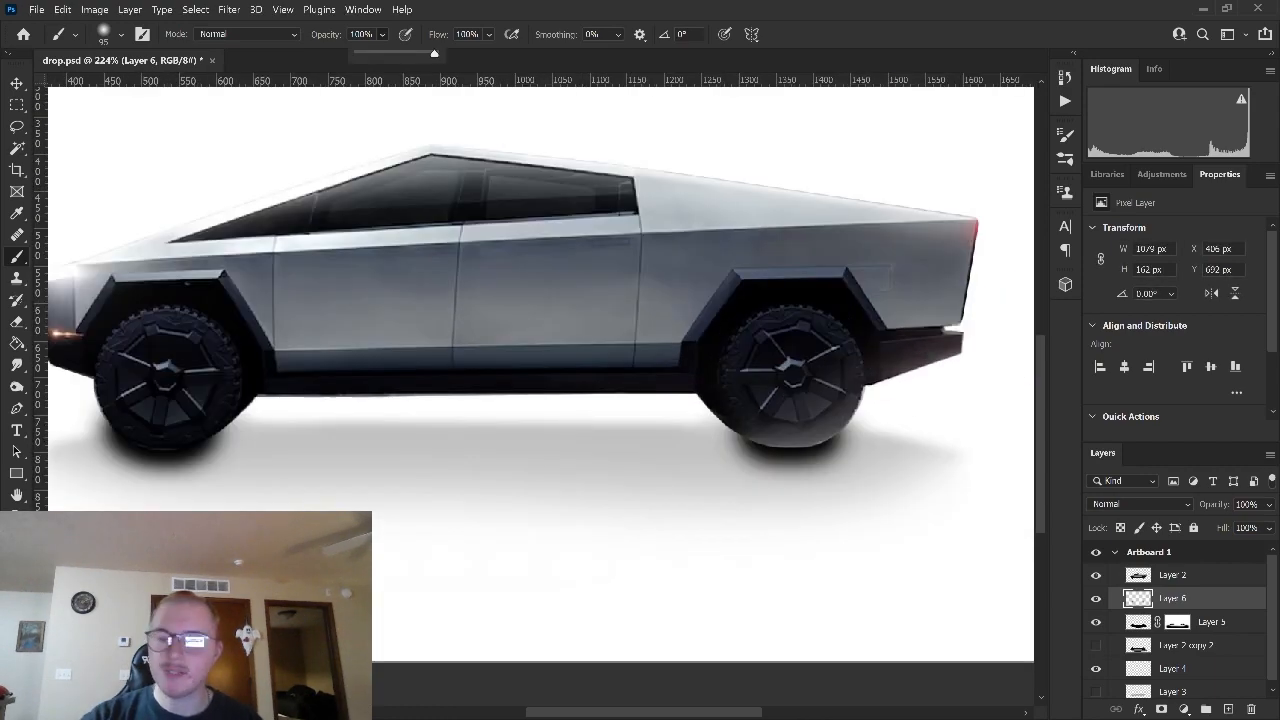
Step: Paint a soft shadow under the middle of the truck's body with the brush at 25% opacity
{"action": "left_click_drag", "start_coordinate": [434, 53], "coordinate": [380, 53]}
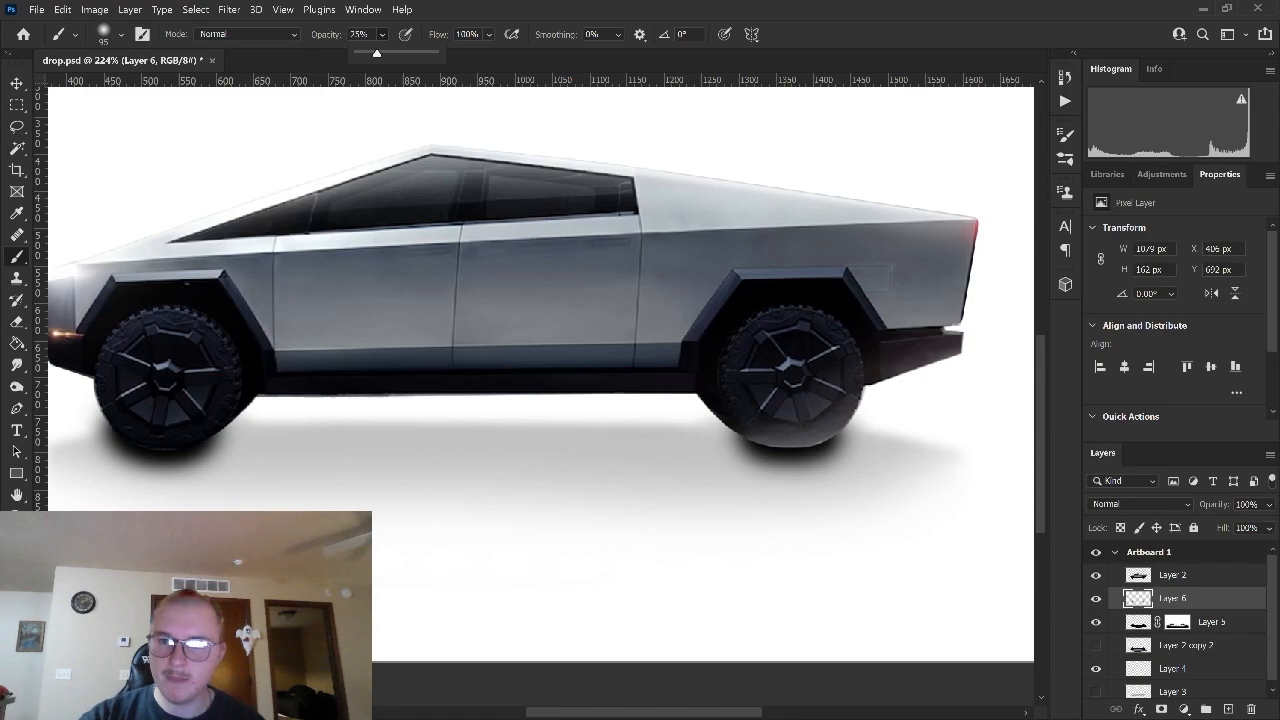
{"action": "left_click", "coordinate": [216, 433]}
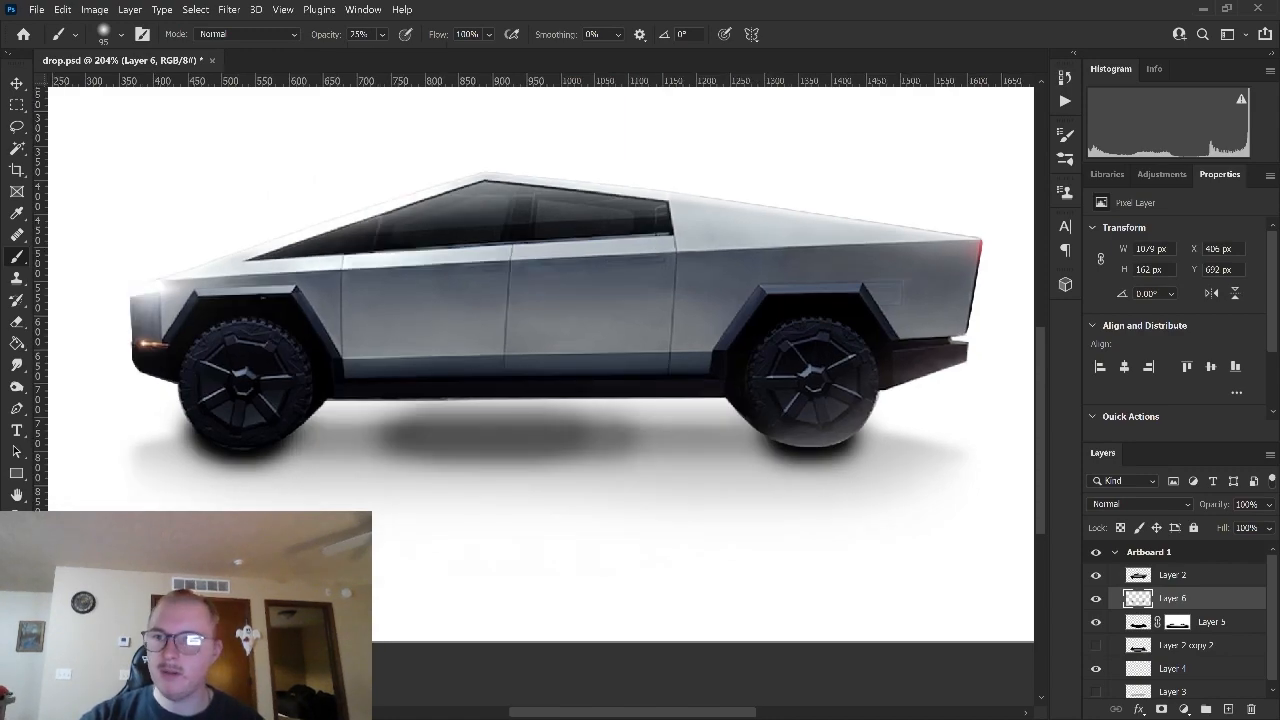
Step: Fade the edges of the painted shadow between the wheels using a soft 338 px eraser at 28% opacity
{"action": "key", "text": "e"}
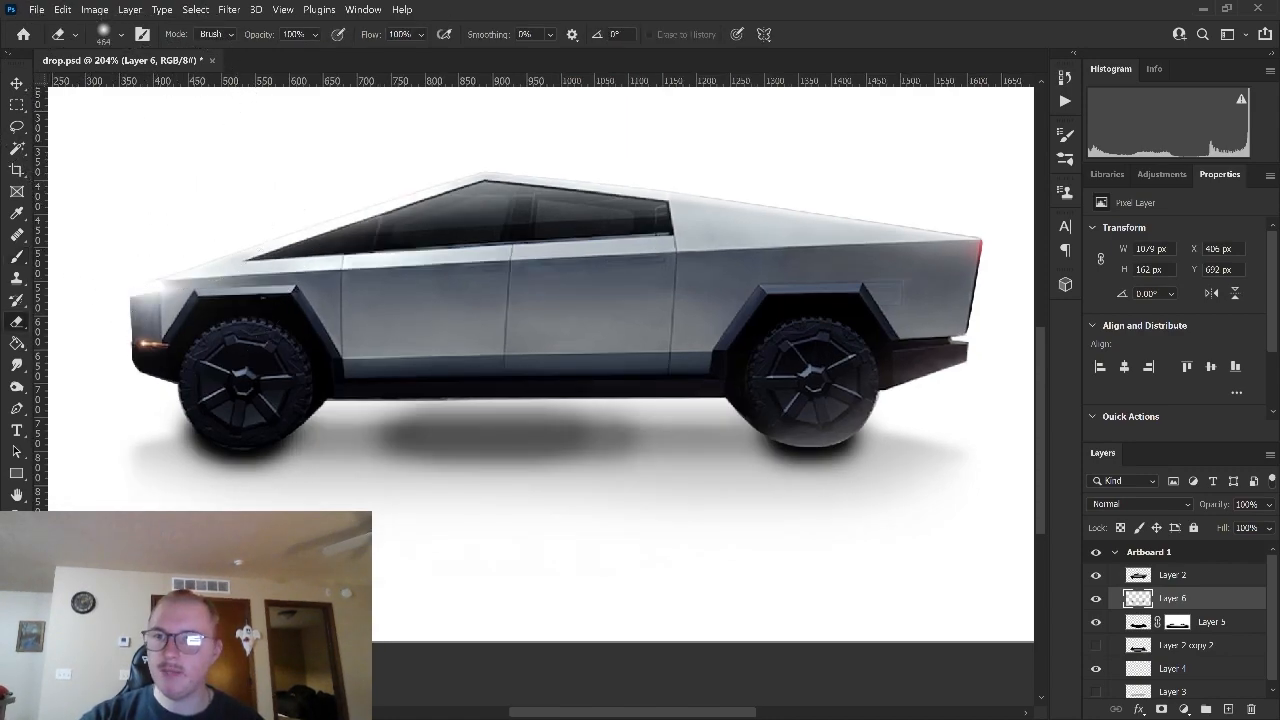
{"action": "left_click", "coordinate": [121, 34]}
{"action": "left_click_drag", "start_coordinate": [186, 88], "coordinate": [180, 88]}
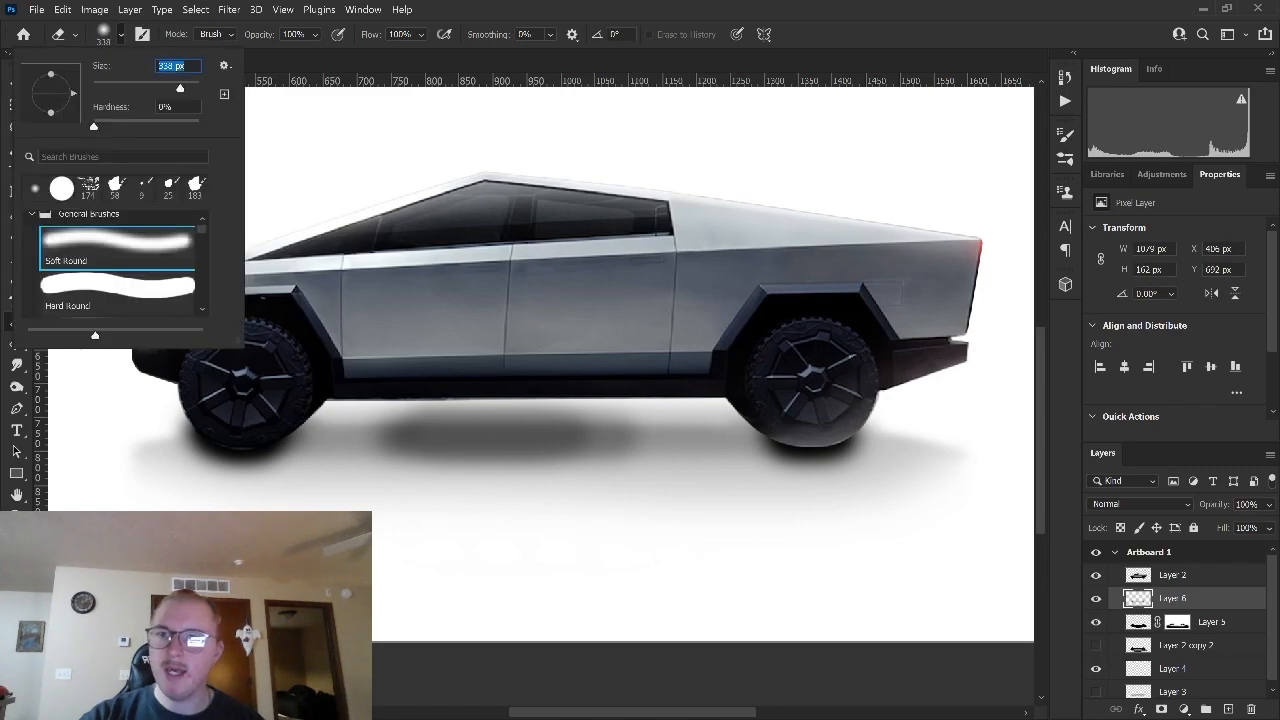
{"action": "key", "text": "Return"}
{"action": "key", "text": "2"}
{"action": "key", "text": "8"}
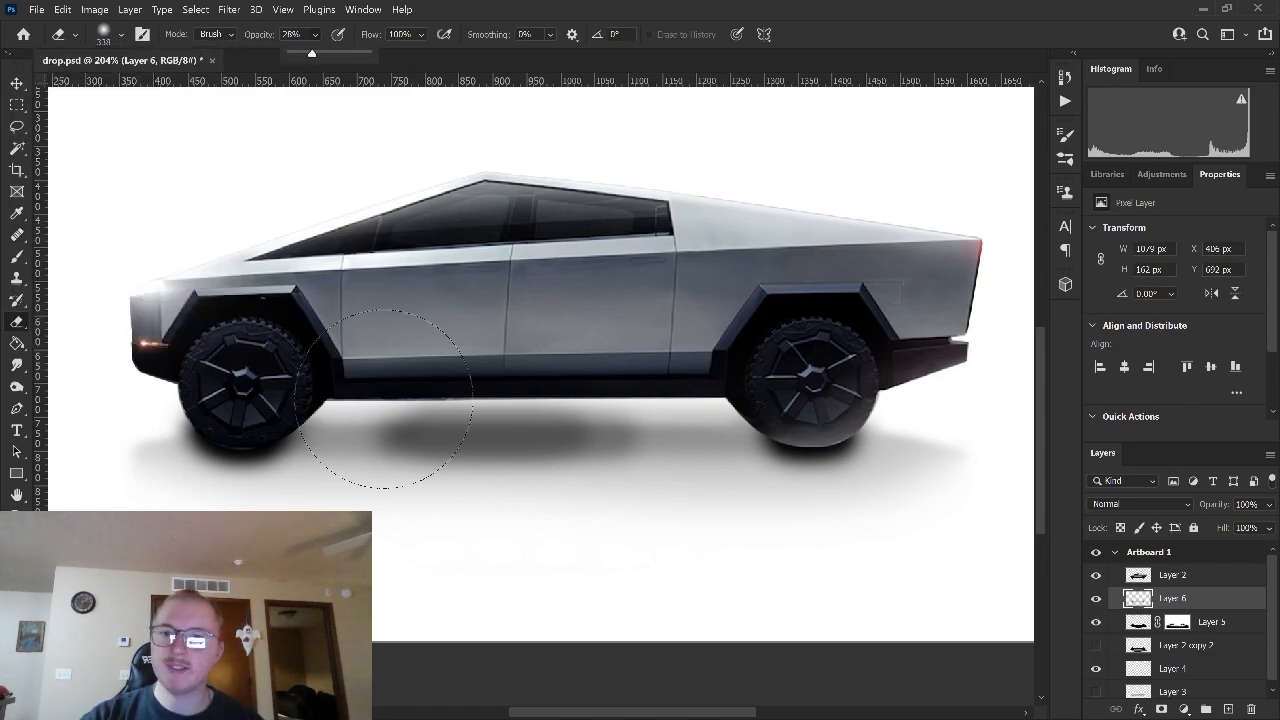
{"action": "left_click", "coordinate": [385, 404]}
{"action": "left_click", "coordinate": [645, 412]}
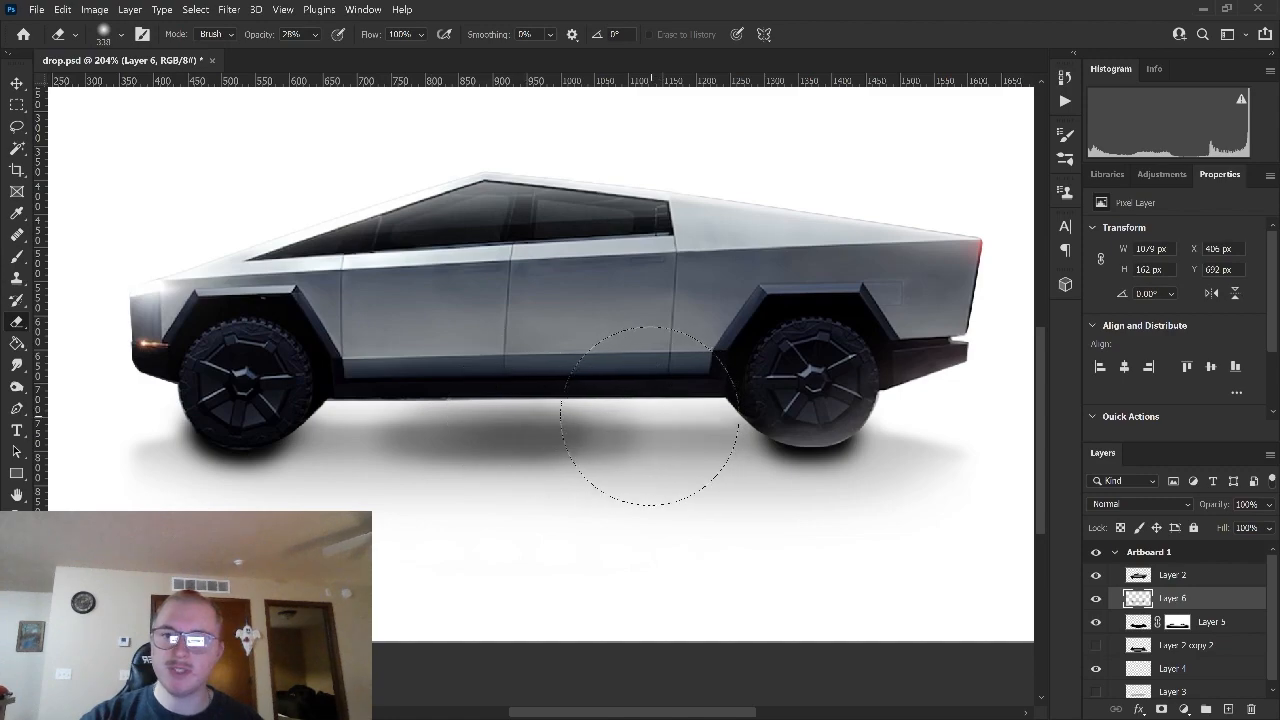
{"action": "left_click", "coordinate": [620, 404]}
{"action": "left_click", "coordinate": [523, 350]}
{"action": "left_click", "coordinate": [539, 346]}
{"action": "left_click", "coordinate": [430, 384]}
{"action": "left_click", "coordinate": [494, 505]}
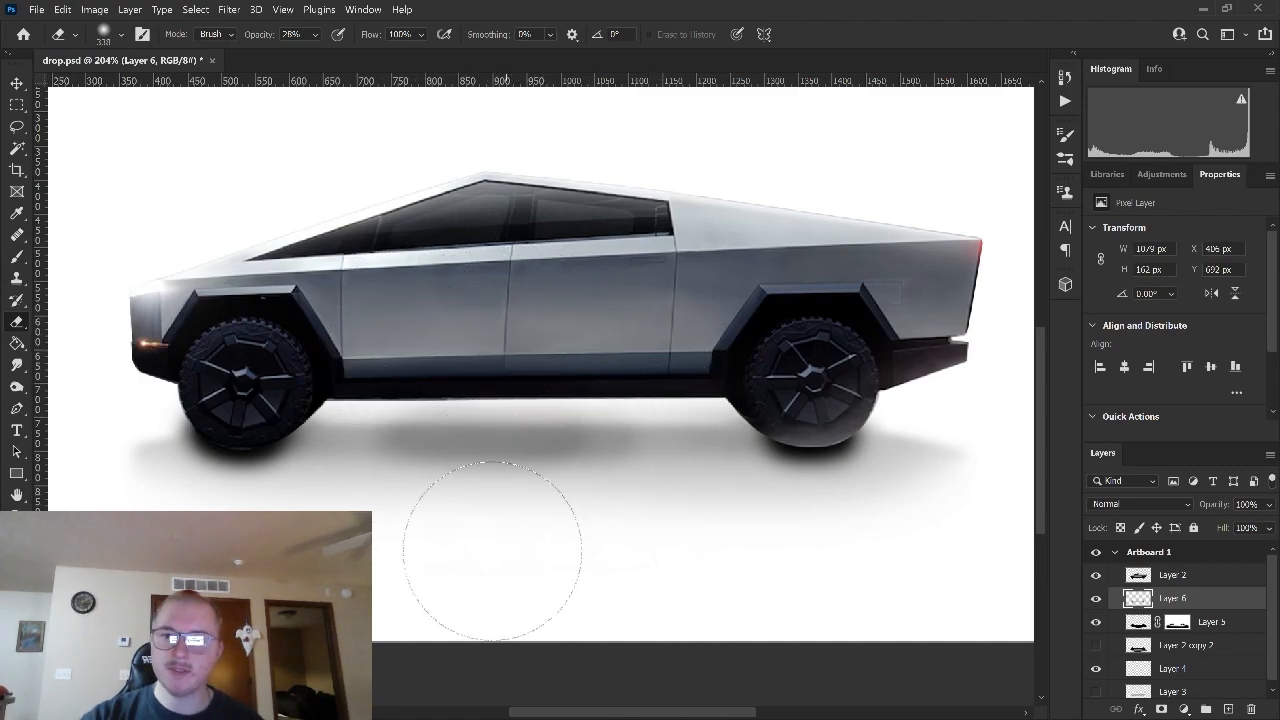
Step: Squash the contact shadow layer vertically to 33.33% of its height and position it under the wheels
{"action": "scroll", "coordinate": [532, 533], "scroll_direction": "down", "scroll_amount": 5}
{"action": "scroll", "coordinate": [432, 458], "scroll_direction": "up", "scroll_amount": 3}
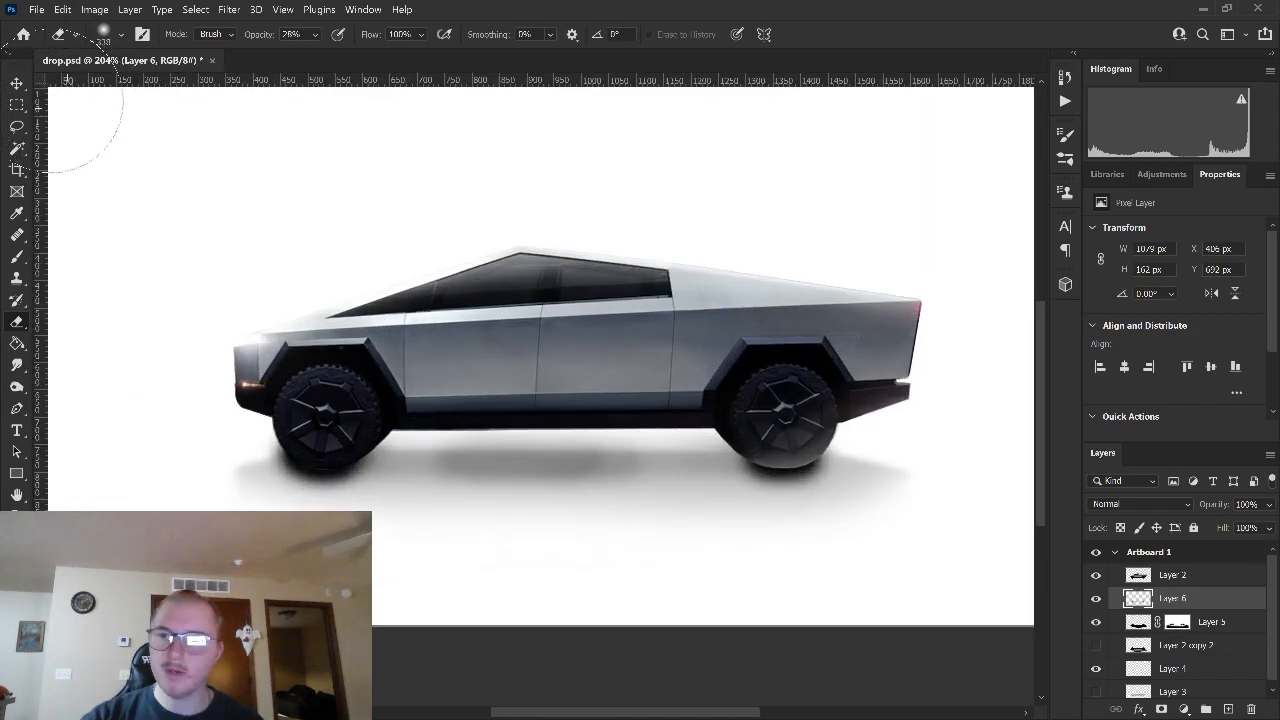
{"action": "left_click", "coordinate": [16, 83]}
{"action": "key", "text": "ctrl+t"}
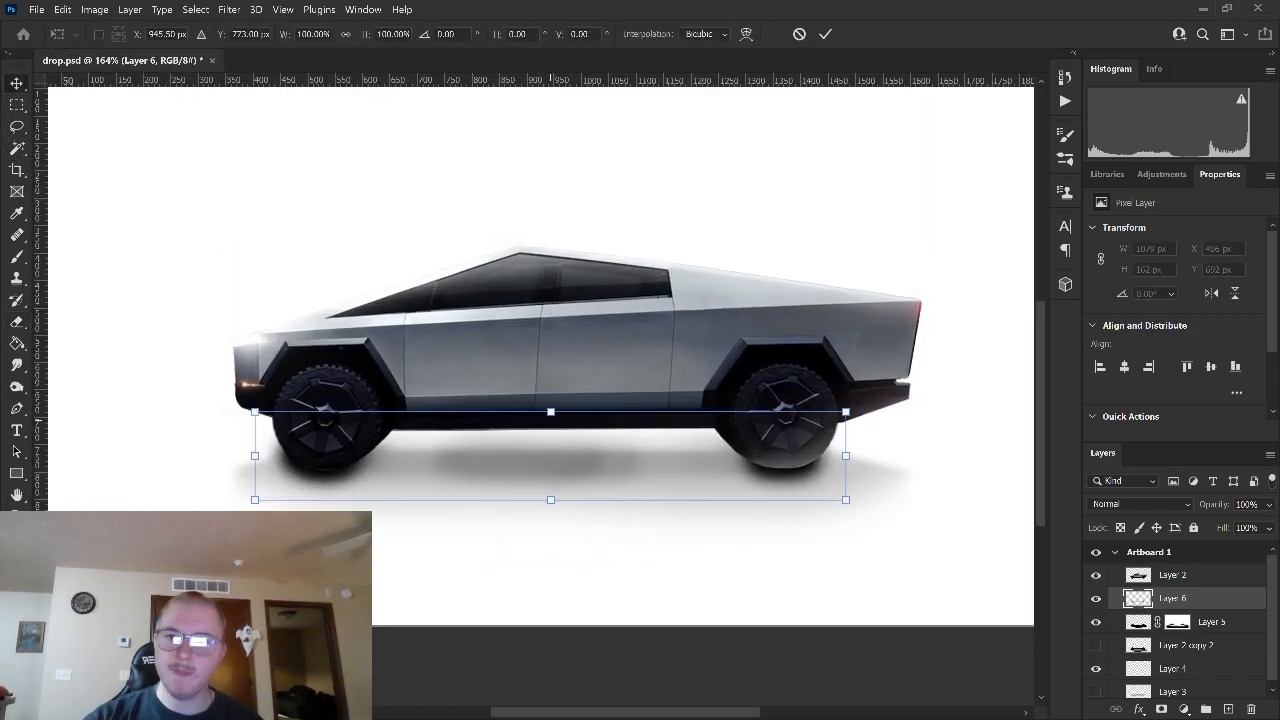
{"action": "left_click_drag", "start_coordinate": [550, 499], "coordinate": [551, 469]}
{"action": "left_click_drag", "start_coordinate": [640, 435], "coordinate": [646, 454]}
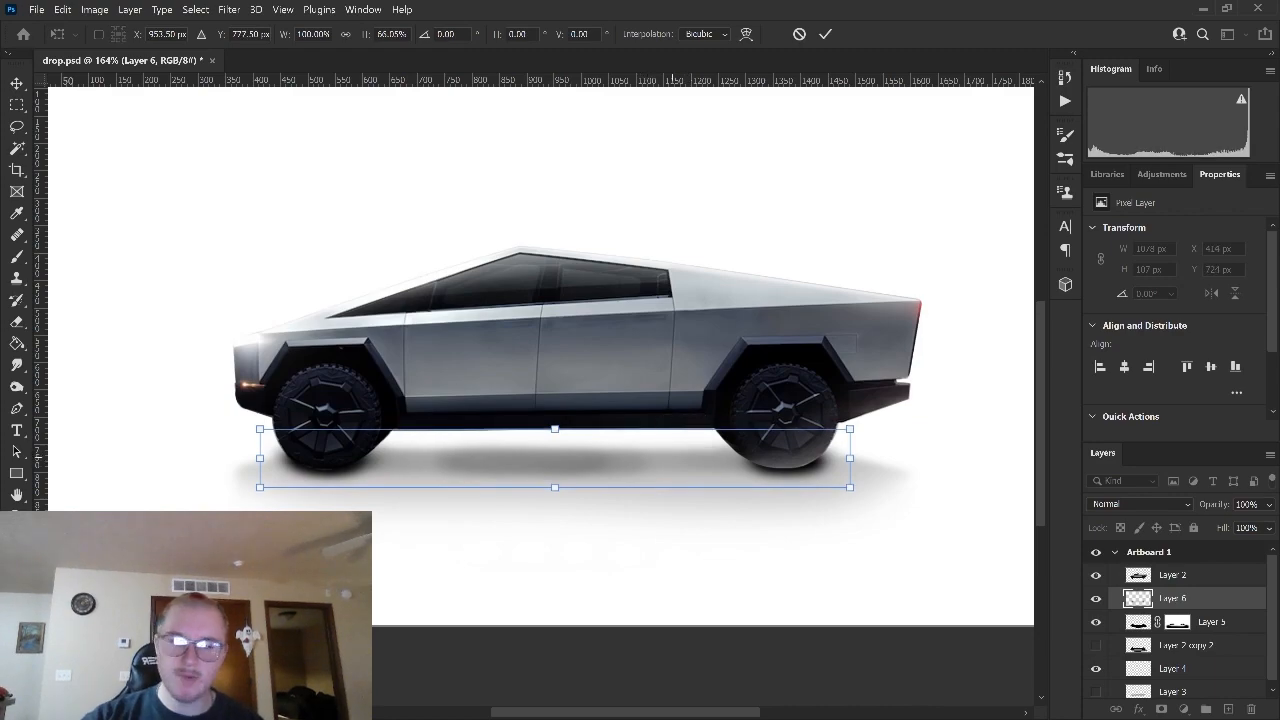
{"action": "left_click_drag", "start_coordinate": [556, 429], "coordinate": [560, 449]}
{"action": "left_click_drag", "start_coordinate": [670, 478], "coordinate": [669, 472]}
{"action": "left_click_drag", "start_coordinate": [549, 441], "coordinate": [550, 451]}
{"action": "left_click_drag", "start_coordinate": [704, 463], "coordinate": [705, 466]}
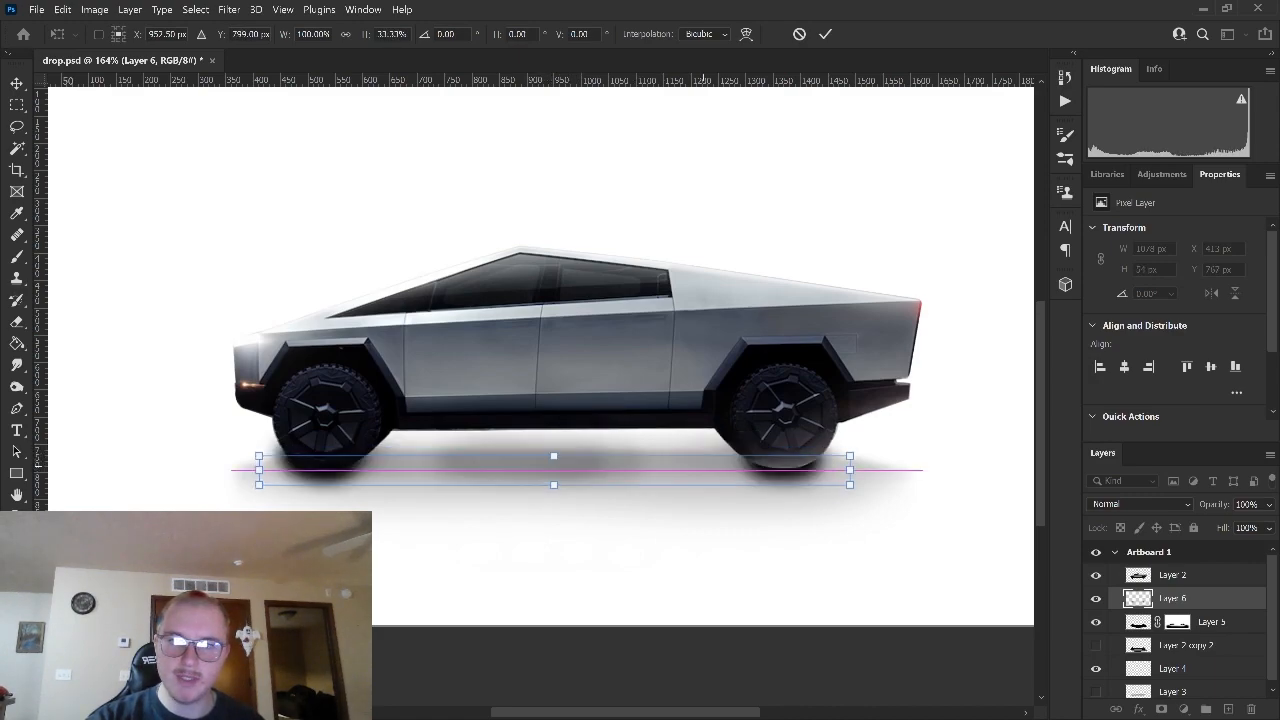
Step: Nudge the squashed contact shadows up against the bottoms of the tires and apply the transform
{"action": "key", "text": "Up"}
{"action": "key", "text": "Up"}
{"action": "key", "text": "Up"}
{"action": "key", "text": "Up"}
{"action": "key", "text": "Up"}
{"action": "key", "text": "Up"}
{"action": "key", "text": "Up"}
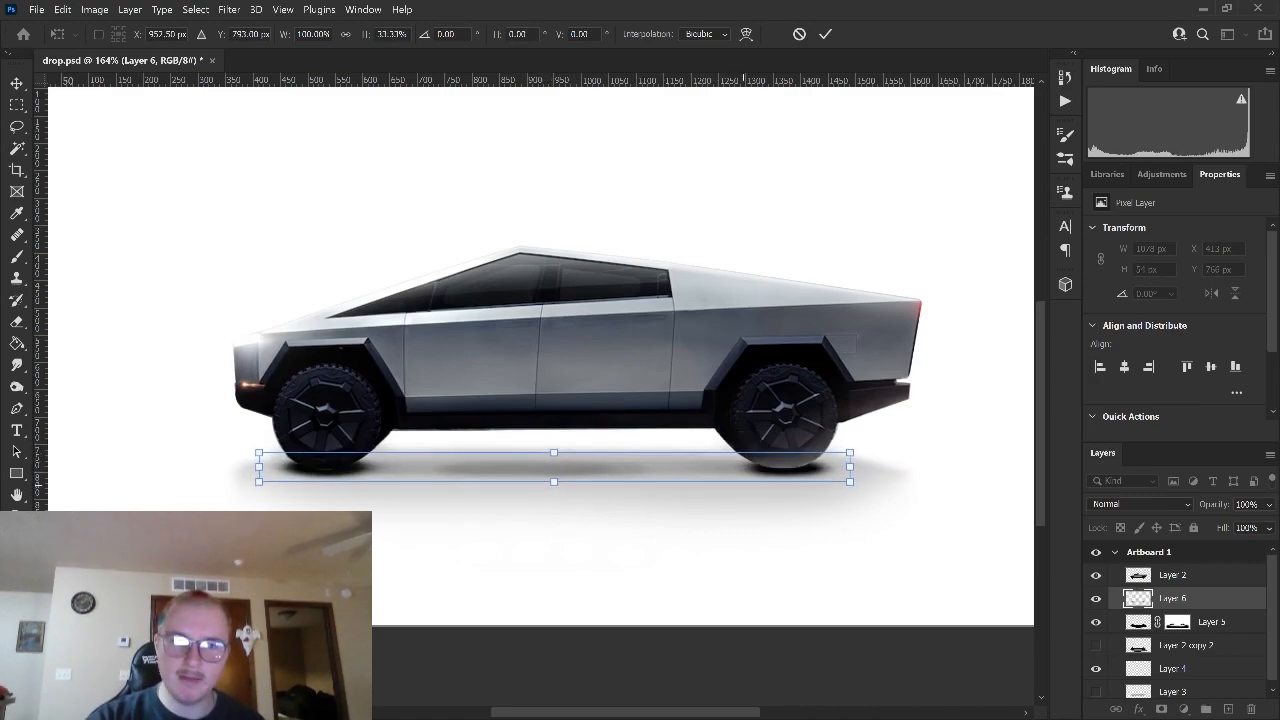
{"action": "key", "text": "Return"}
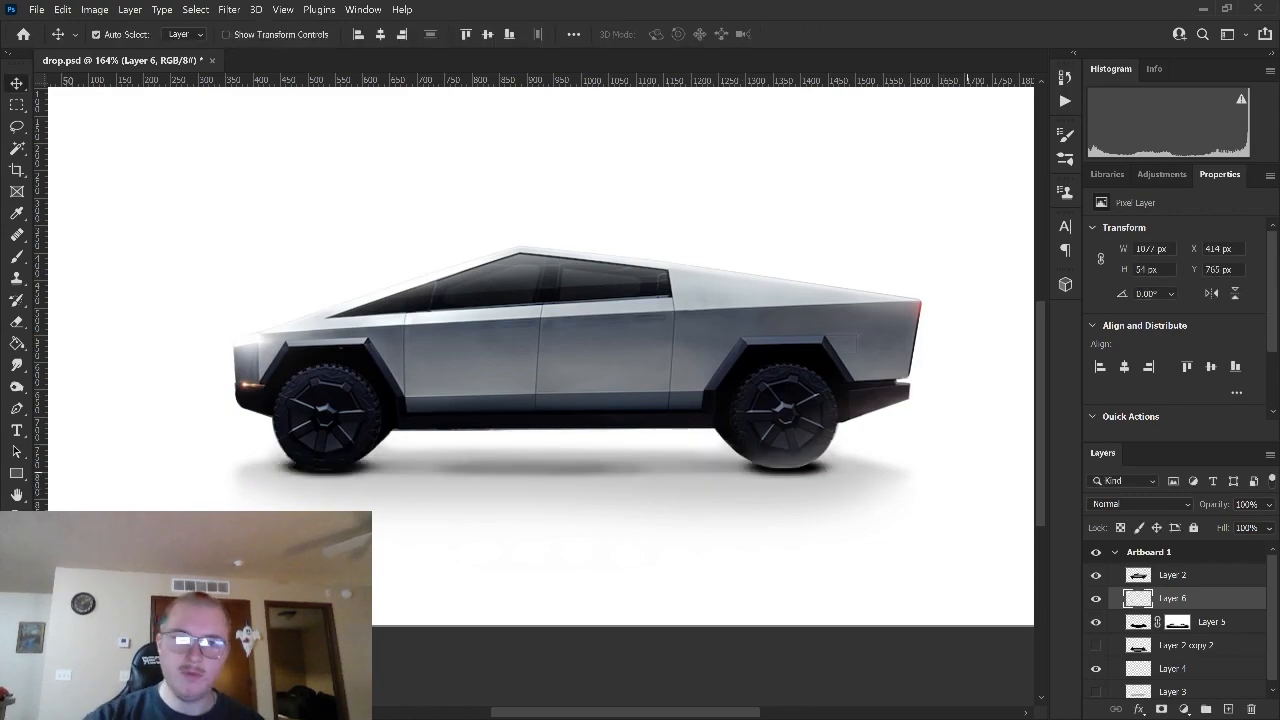
Step: Lower the contact shadow layer's opacity to 45% and nudge it slightly upward
{"action": "left_click", "coordinate": [1268, 504]}
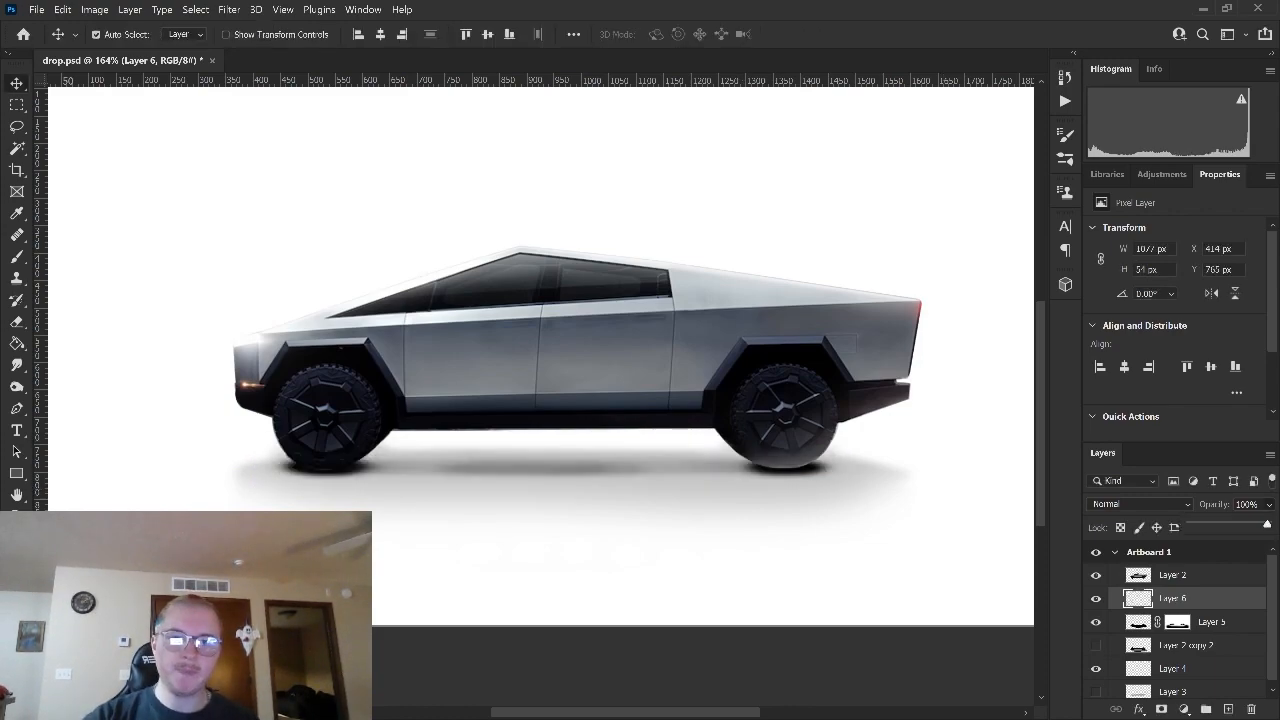
{"action": "left_click_drag", "start_coordinate": [1267, 524], "coordinate": [1228, 524]}
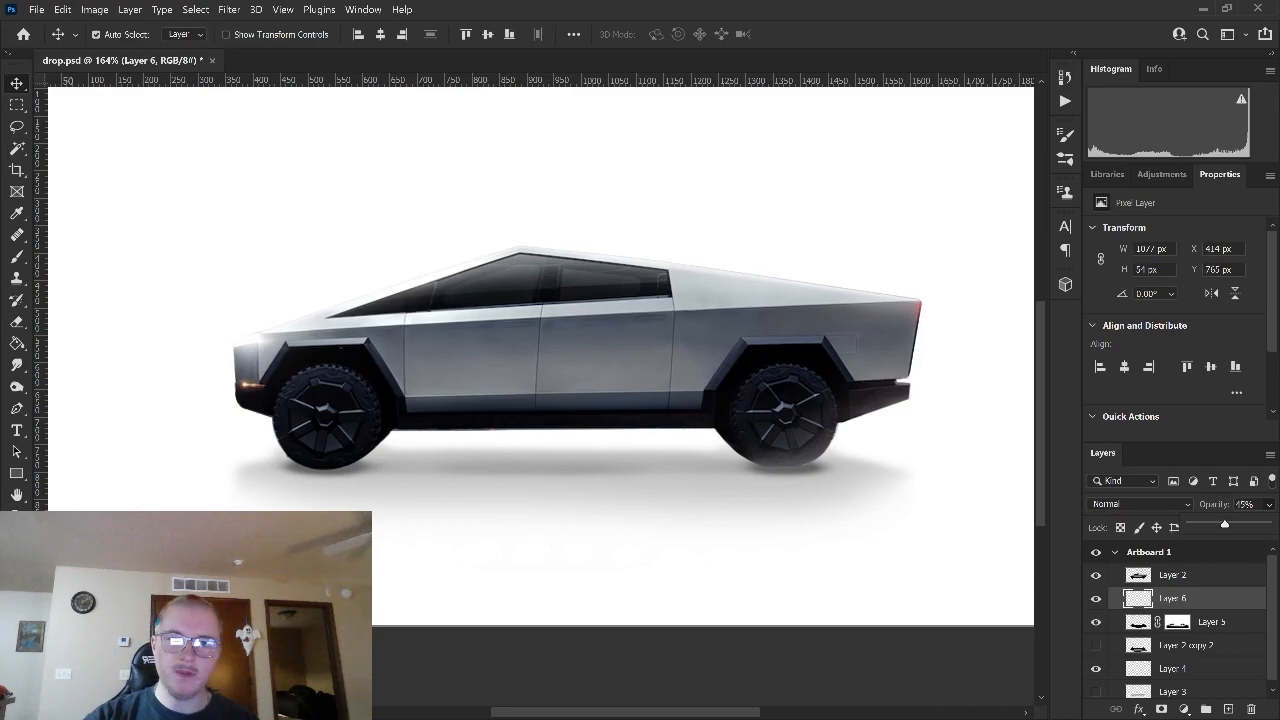
{"action": "key", "text": "Return"}
{"action": "key", "text": "Up"}
{"action": "key", "text": "Up"}
{"action": "key", "text": "Up"}
{"action": "key", "text": "Up"}
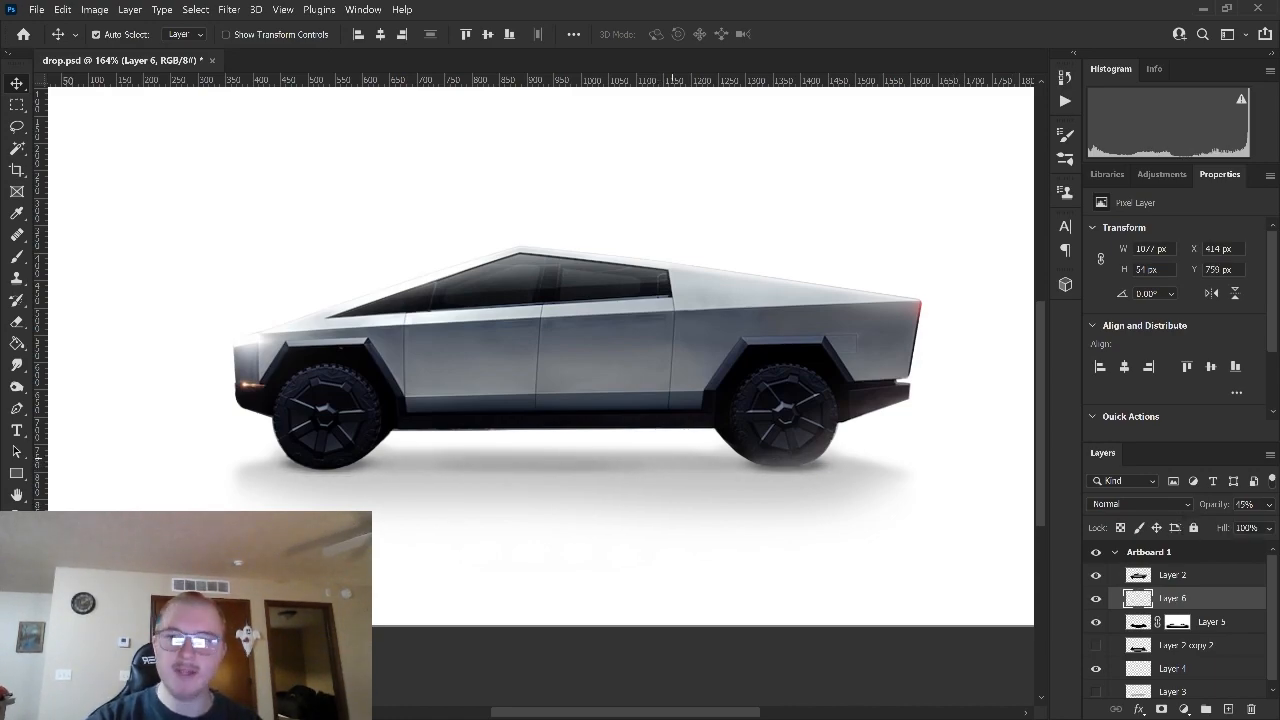
Step: Group the contact shadow layer with the masked silhouette shadow layer and hide Layer 4
{"action": "scroll", "coordinate": [740, 447], "scroll_direction": "down", "scroll_amount": 8}
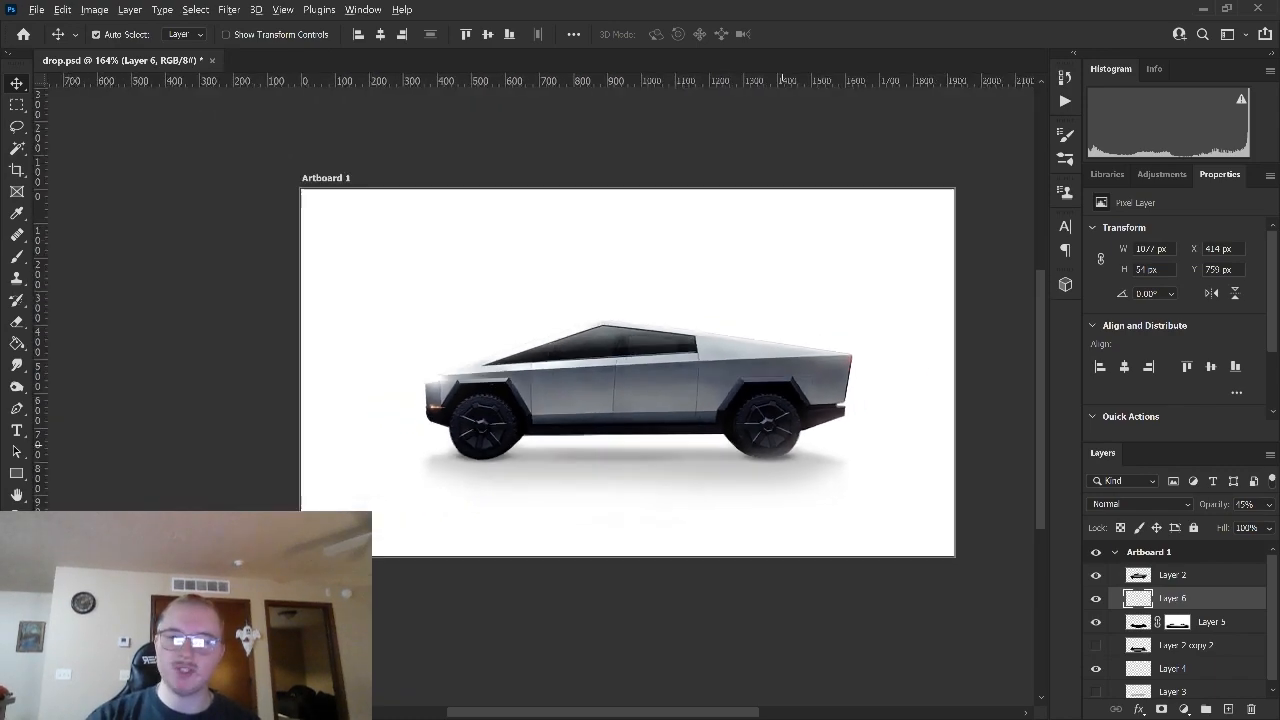
{"action": "scroll", "coordinate": [866, 452], "scroll_direction": "up", "scroll_amount": 2}
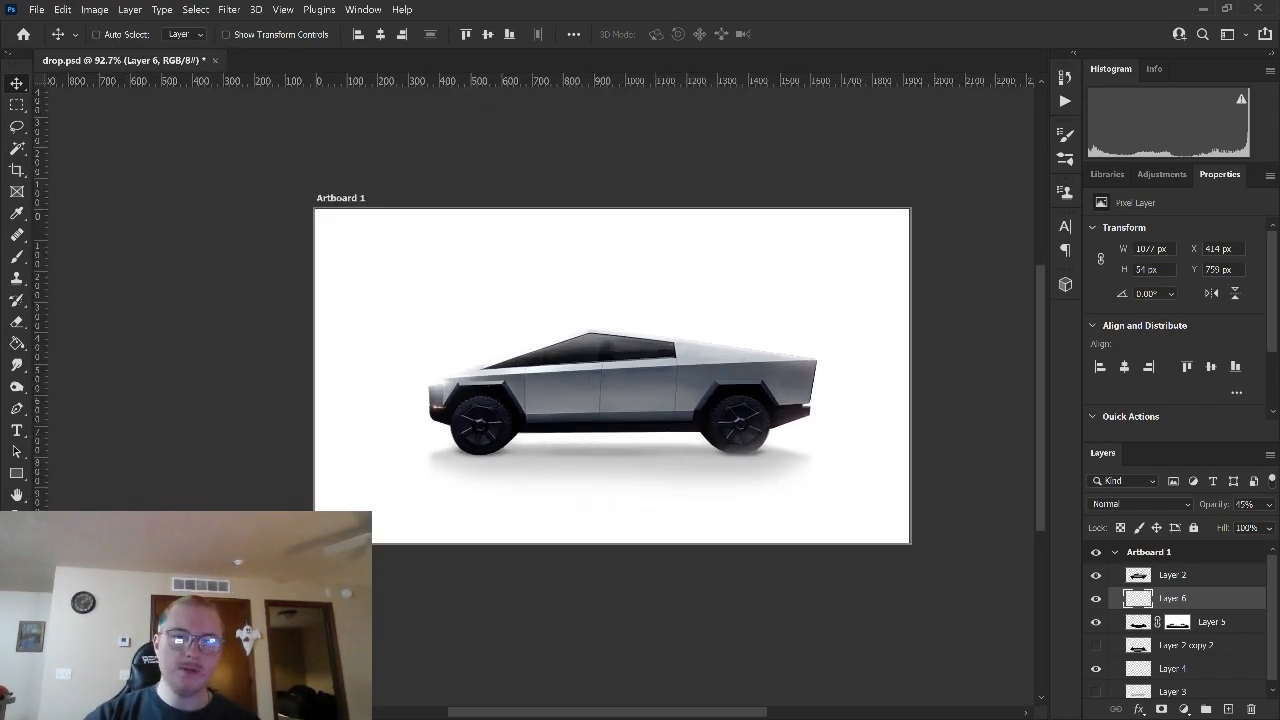
{"action": "left_click", "coordinate": [1212, 621], "text": "ctrl"}
{"action": "key", "text": "ctrl+g"}
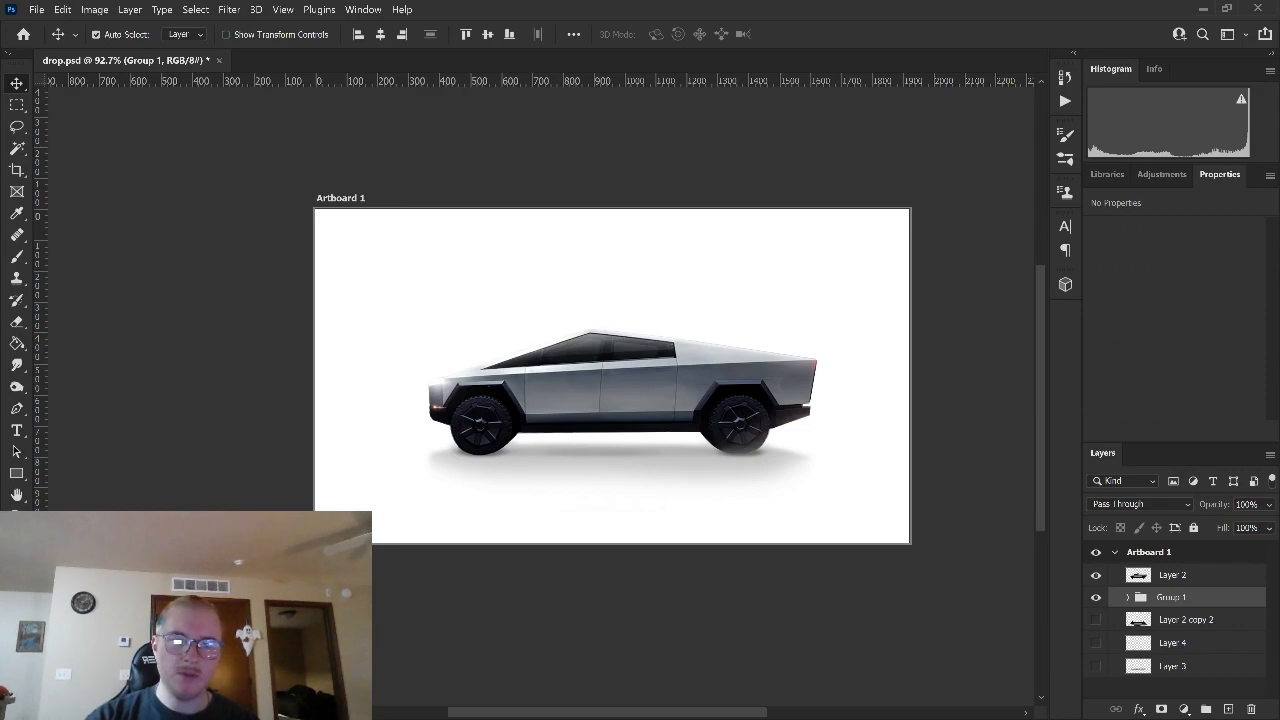
Step: Compare the grouped shadow with the shadows on Layer 4 and Layer 3 by showing and hiding them
{"action": "scroll", "coordinate": [791, 605], "scroll_direction": "down", "scroll_amount": 2}
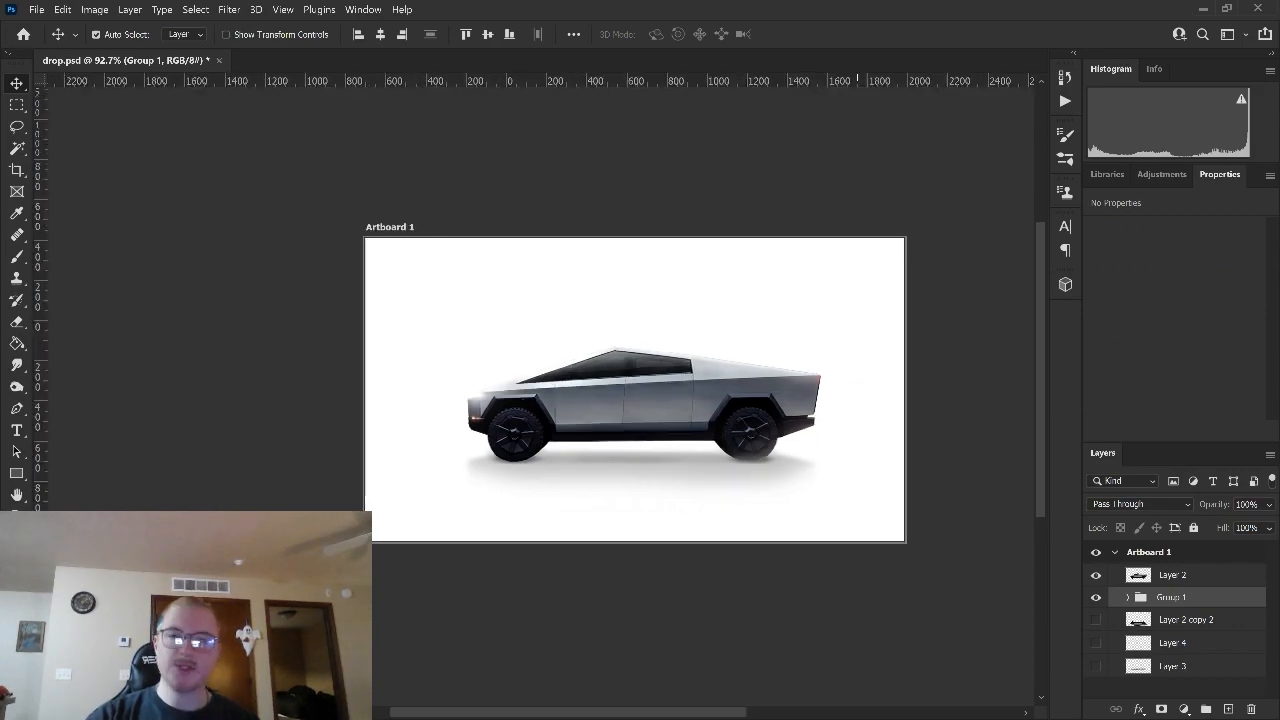
{"action": "scroll", "coordinate": [640, 420], "scroll_direction": "right", "scroll_amount": 3}
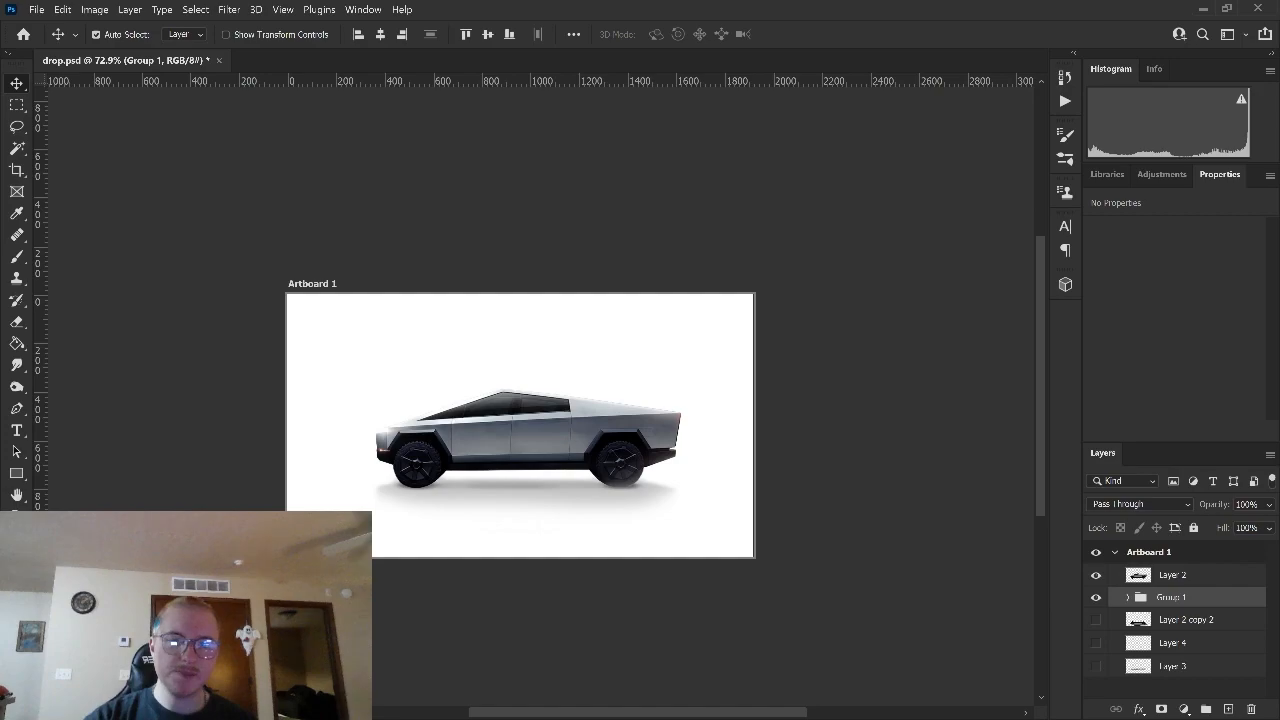
{"action": "left_click", "coordinate": [1096, 597]}
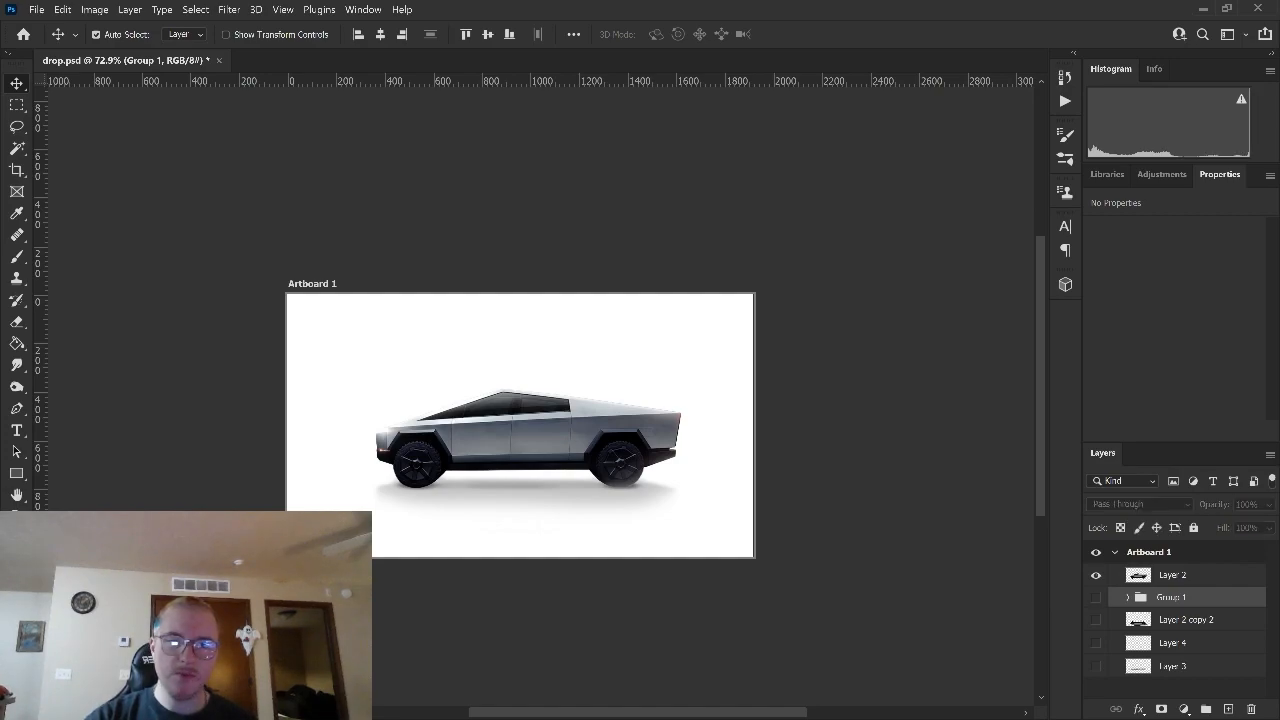
{"action": "left_click", "coordinate": [1096, 642]}
{"action": "left_click", "coordinate": [1096, 666]}
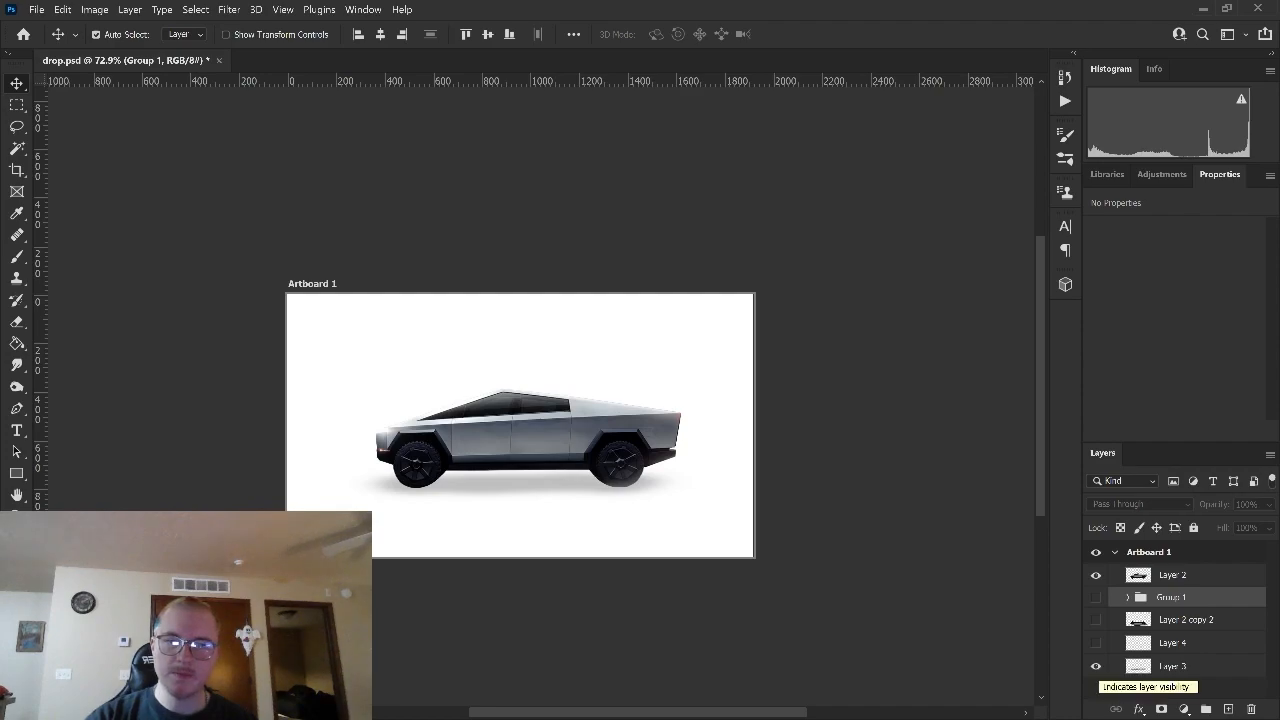
{"action": "left_click", "coordinate": [1096, 666]}
{"action": "left_click", "coordinate": [1096, 597]}
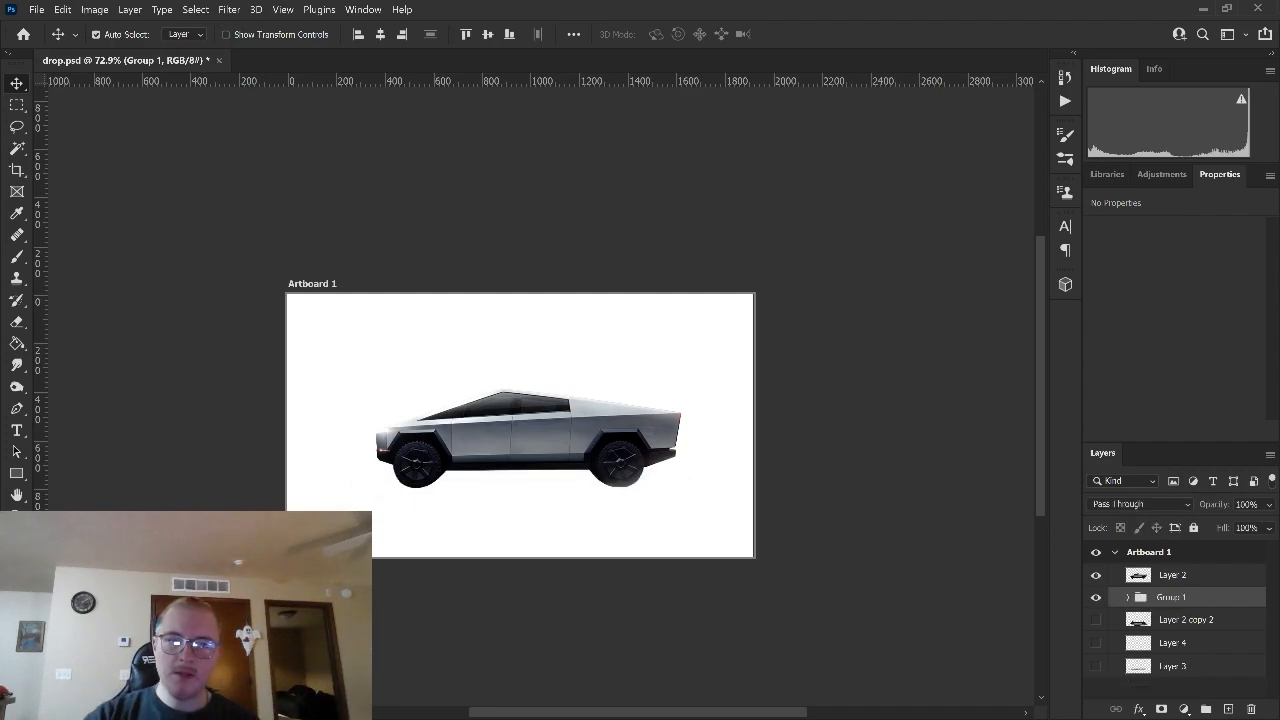
Step: Check the contact shadow layer's effect inside the group by hiding and showing it, leaving the group collapsed
{"action": "left_click", "coordinate": [1128, 597]}
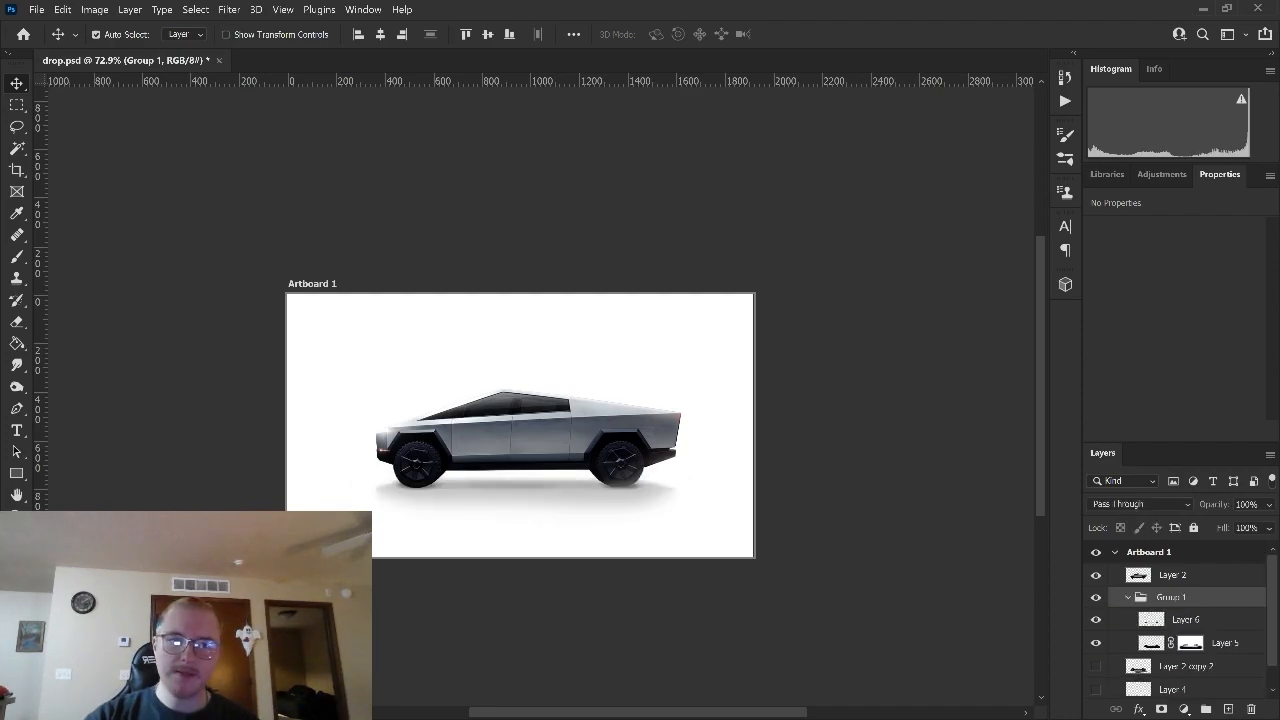
{"action": "left_click", "coordinate": [1096, 620]}
{"action": "left_click", "coordinate": [1096, 620]}
{"action": "left_click", "coordinate": [1185, 619]}
{"action": "key", "text": "e"}
{"action": "left_click", "coordinate": [1128, 597]}
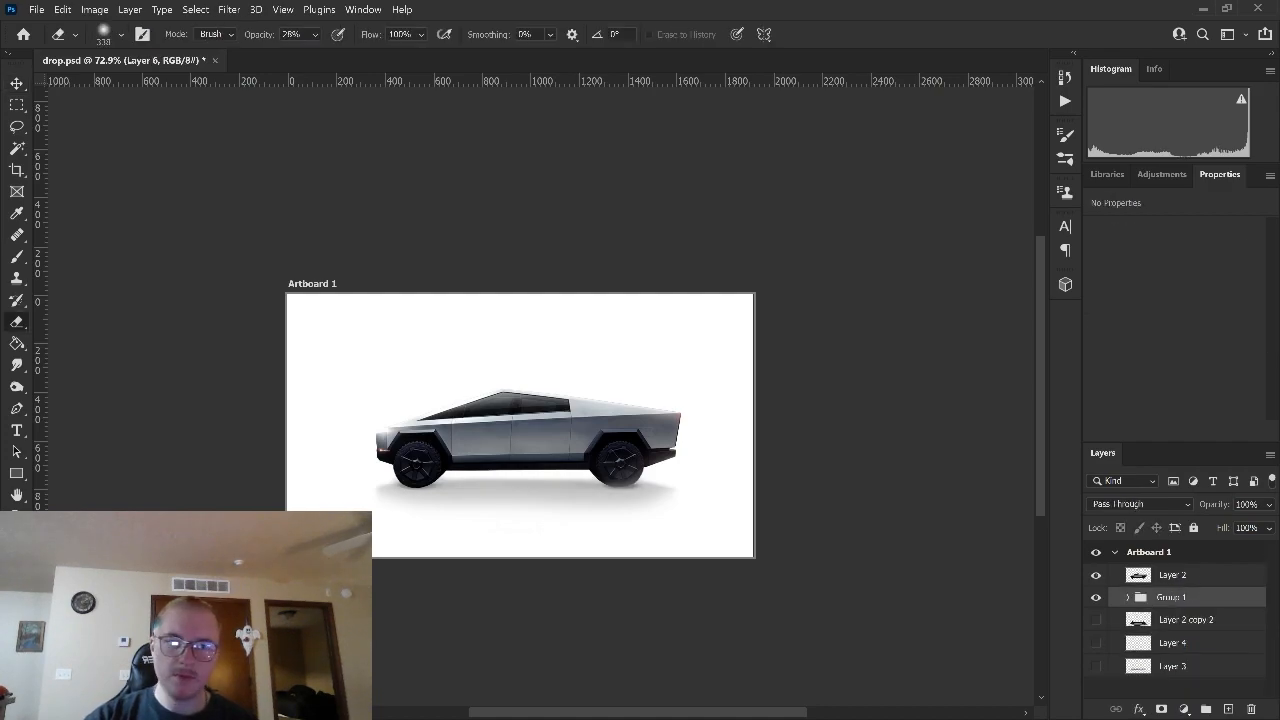
{"action": "key", "text": "v"}
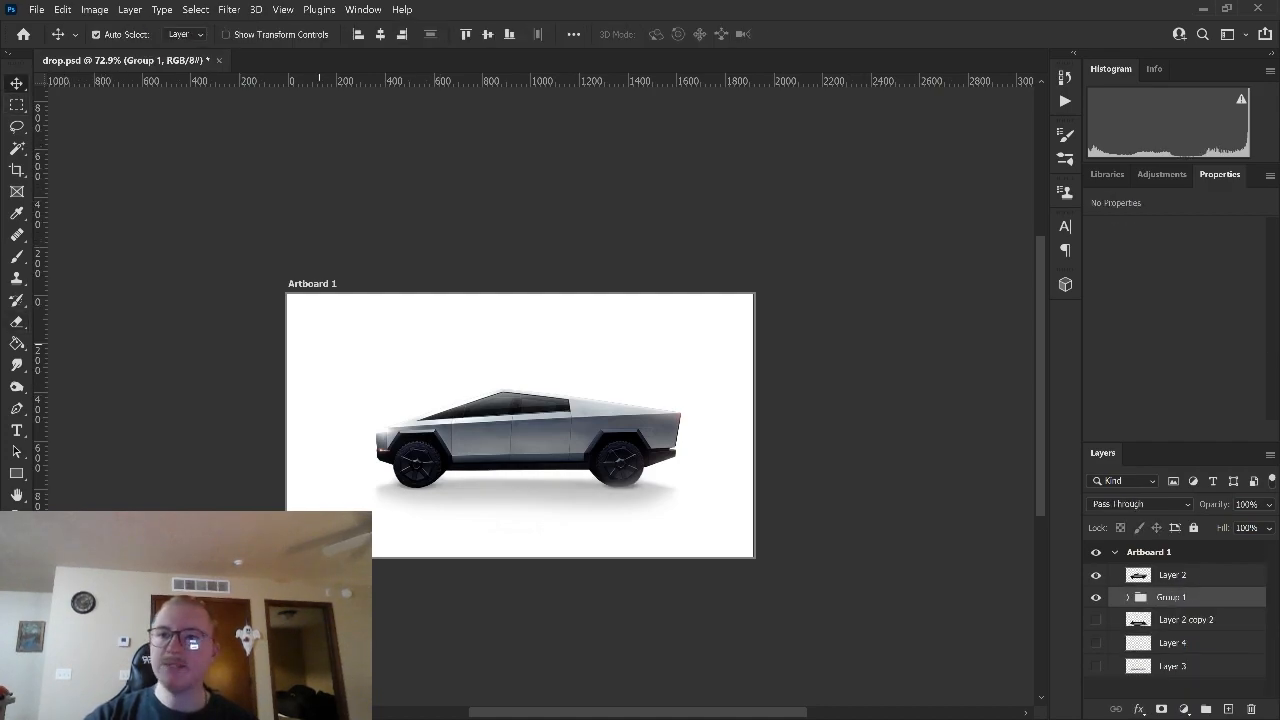
Step: Show Layer 4 in place of the group, squash its shadow to 22.33% height, and move it up beneath the truck
{"action": "scroll", "coordinate": [413, 437], "scroll_direction": "up", "scroll_amount": 5}
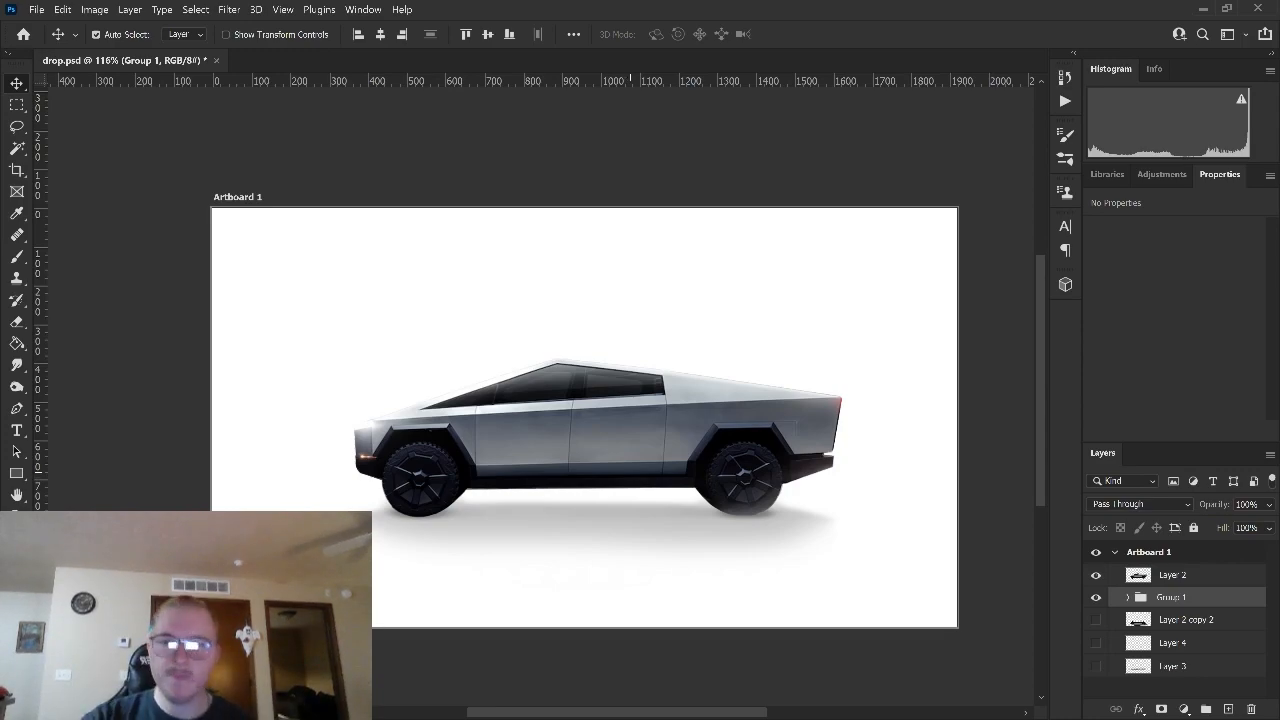
{"action": "scroll", "coordinate": [615, 444], "scroll_direction": "down", "scroll_amount": 3}
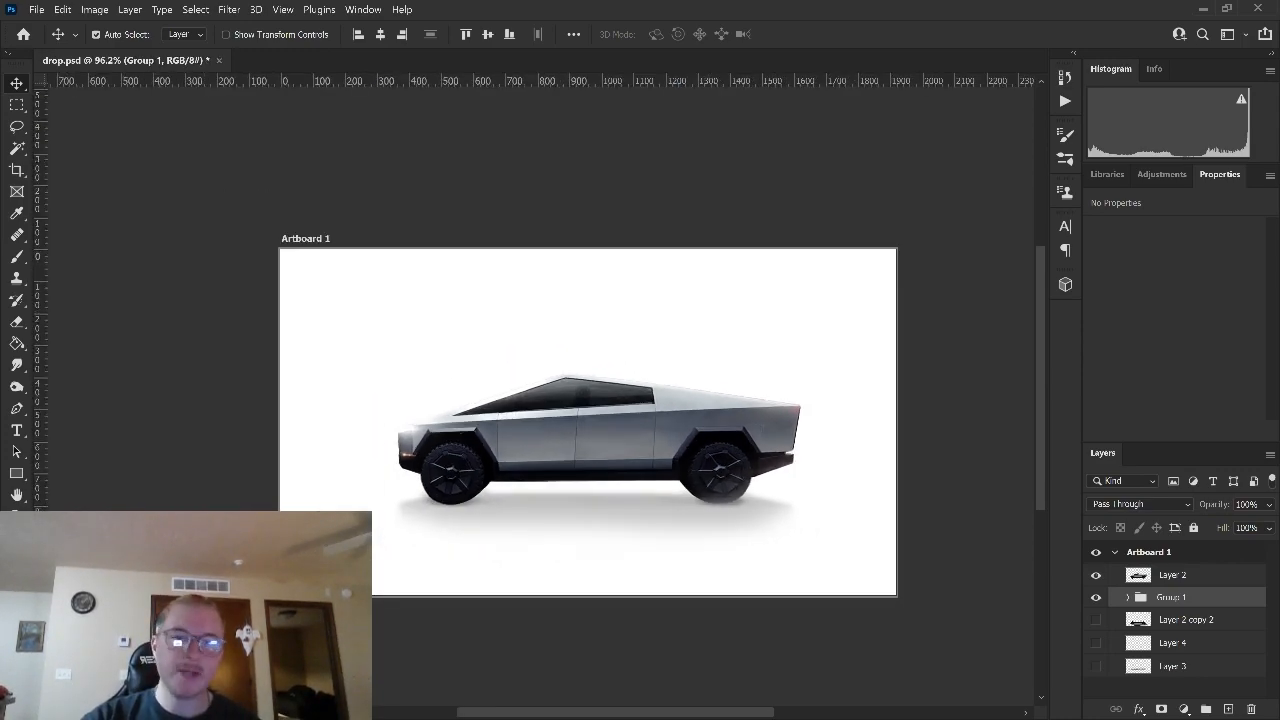
{"action": "left_click", "coordinate": [1096, 642]}
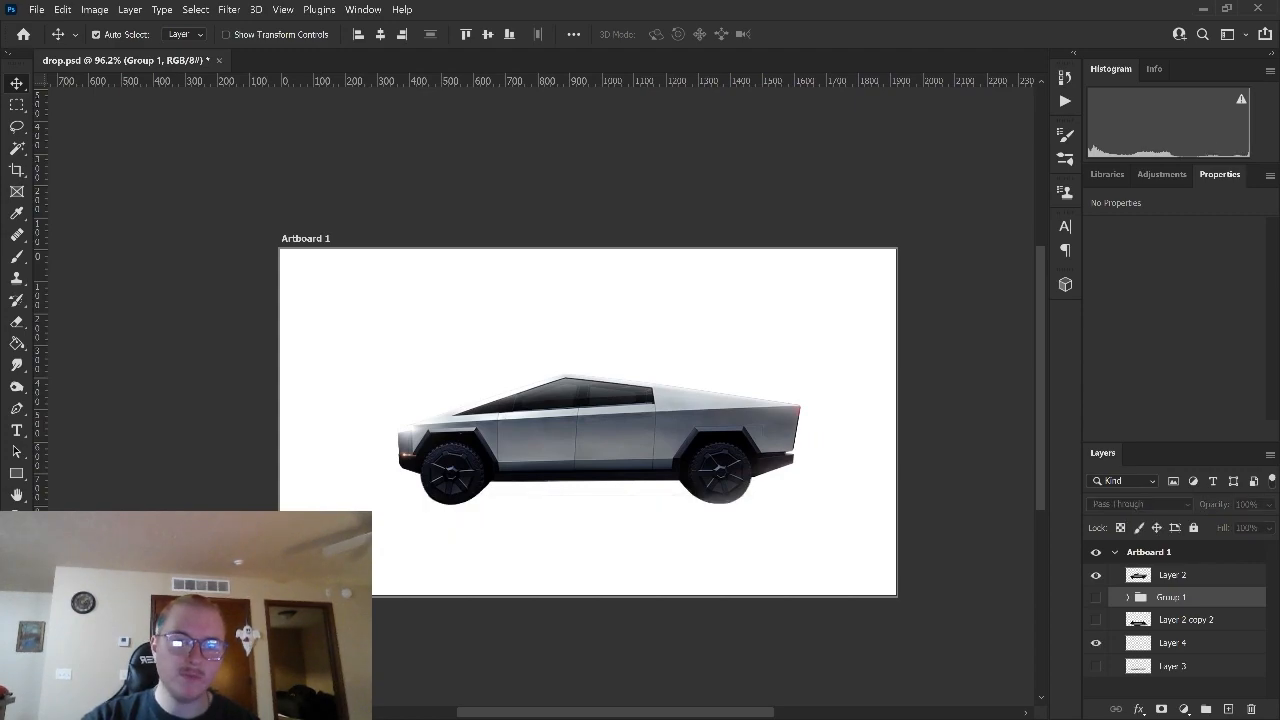
{"action": "left_click", "coordinate": [1172, 642]}
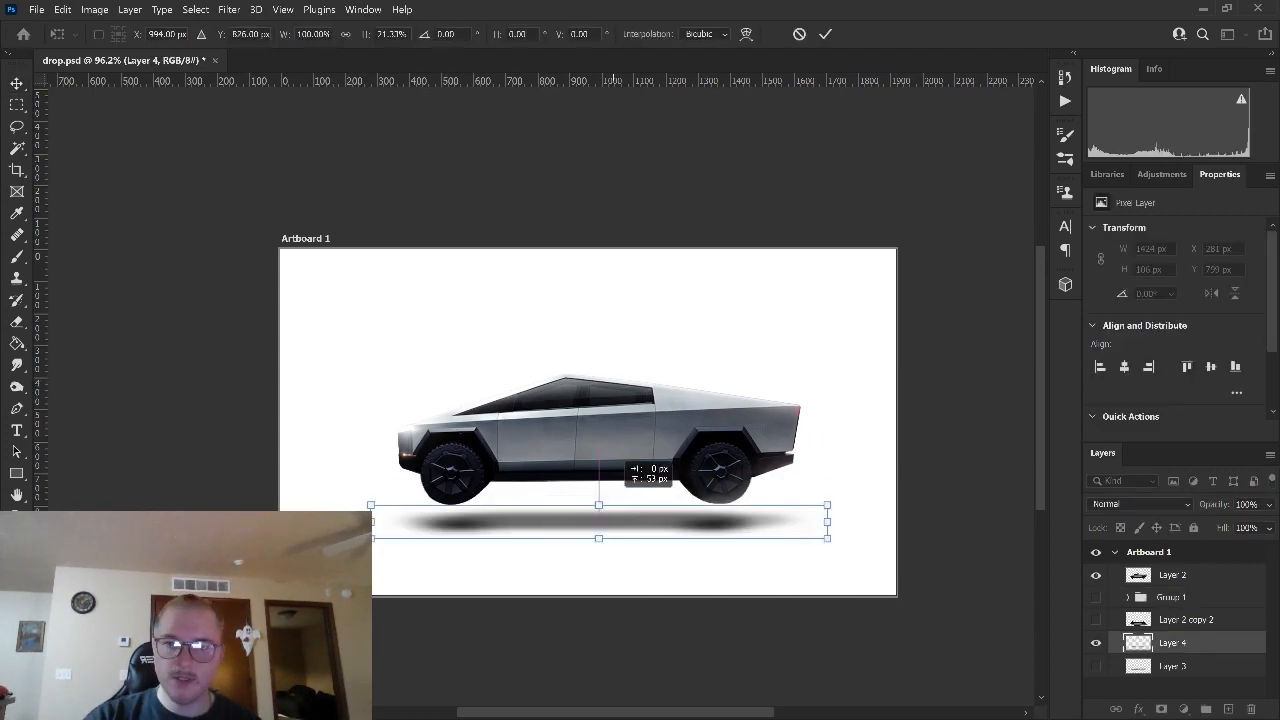
{"action": "mouse_move", "coordinate": [608, 506]}
{"action": "left_mouse_down"}
{"action": "mouse_move", "coordinate": [608, 471]}
{"action": "mouse_move", "coordinate": [608, 493]}
{"action": "mouse_move", "coordinate": [599, 485]}
{"action": "left_mouse_up"}
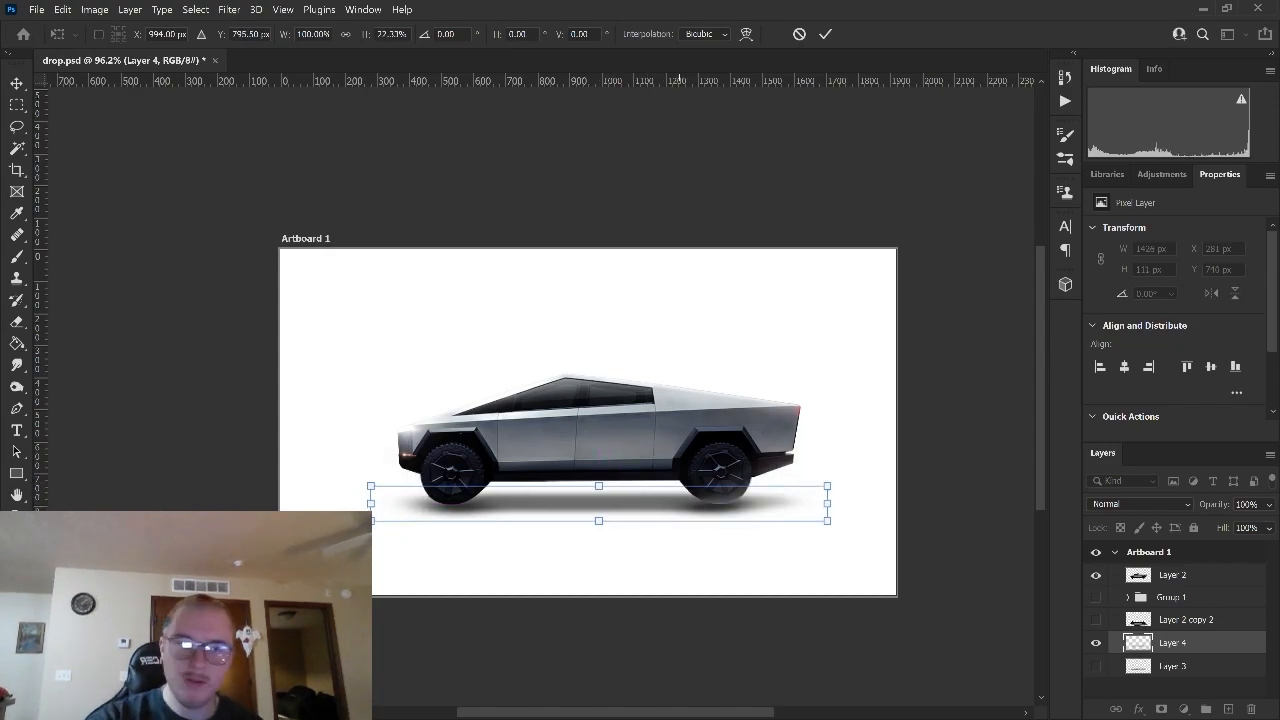
{"action": "key", "text": "Return"}
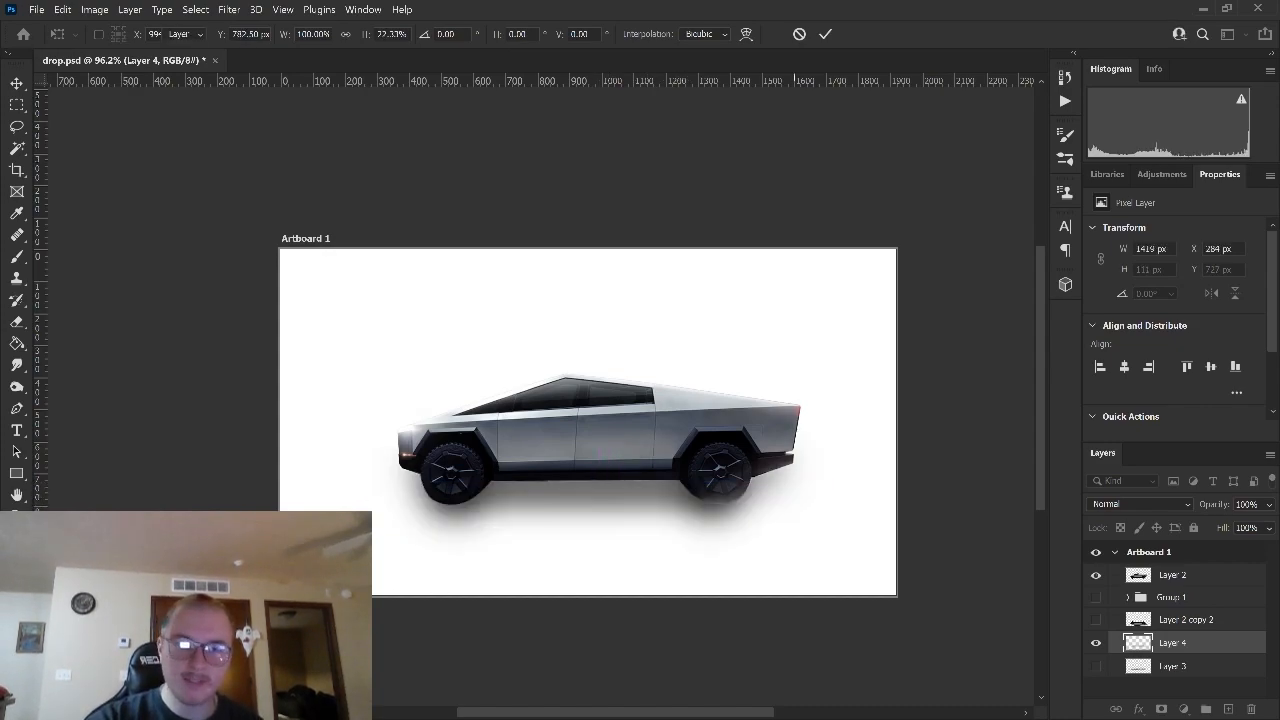
Step: Lower the opacity of the squashed shadow on Layer 4 to 31%
{"action": "left_click", "coordinate": [1269, 504]}
{"action": "left_click_drag", "start_coordinate": [1262, 524], "coordinate": [1216, 524]}
{"action": "key", "text": "Return"}
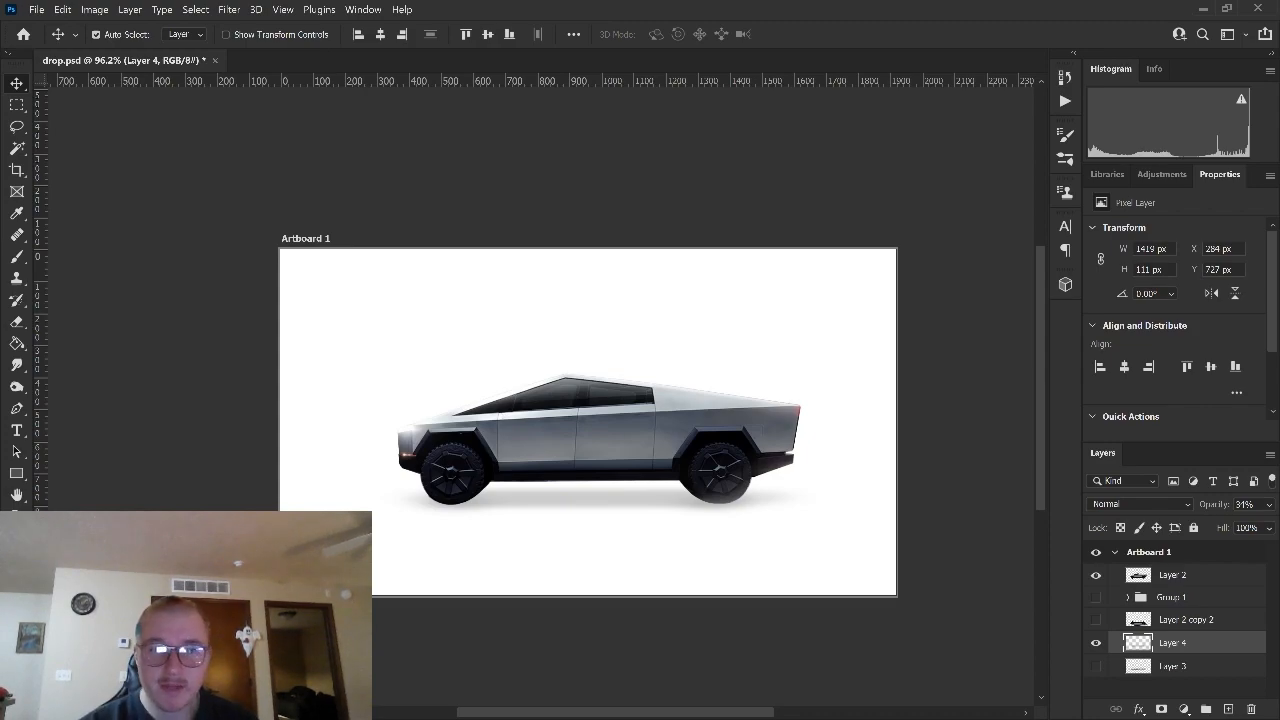
Step: Compare the Layer 4 shadow with the grouped silhouette shadow by toggling their visibility
{"action": "left_click", "coordinate": [1096, 643]}
{"action": "left_click", "coordinate": [1096, 643]}
{"action": "left_click", "coordinate": [1096, 643]}
{"action": "left_click", "coordinate": [1096, 597]}
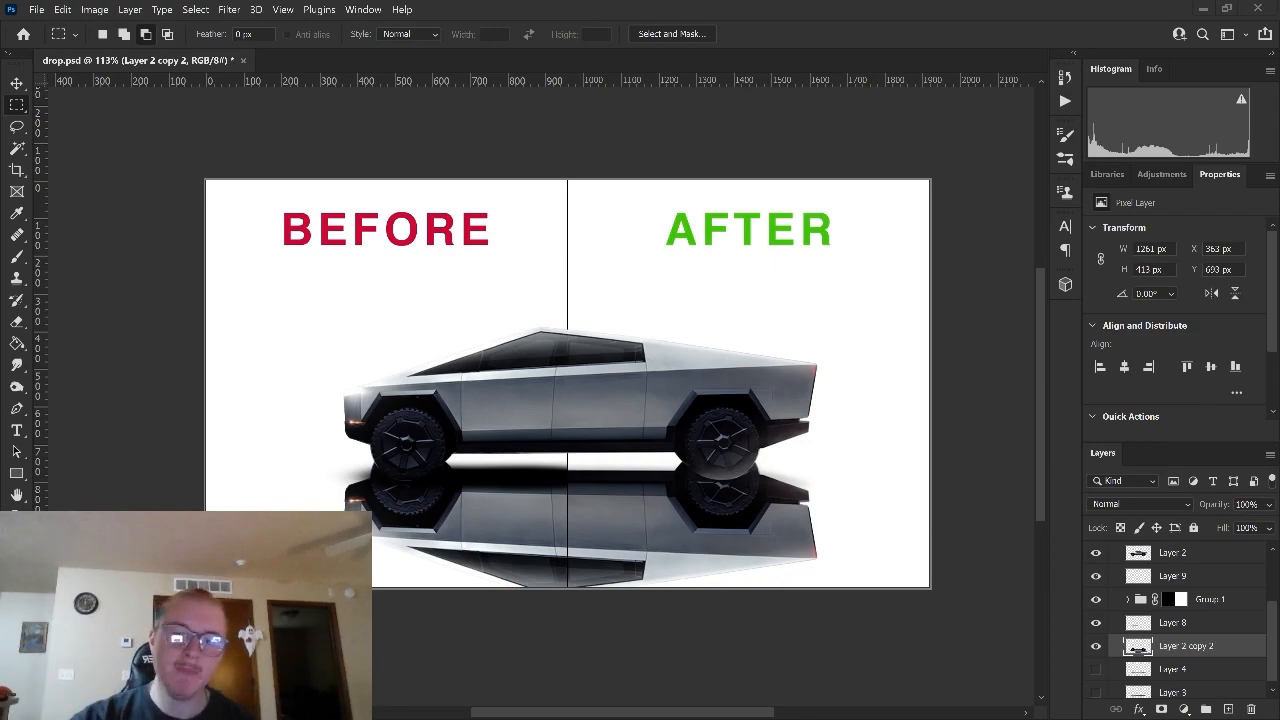
Step: Copy Group 1's layer mask onto Layer 2 copy 2 and lower the flipped reflection's opacity to 10%
{"action": "left_click", "coordinate": [1096, 648]}
{"action": "left_click", "coordinate": [1096, 648]}
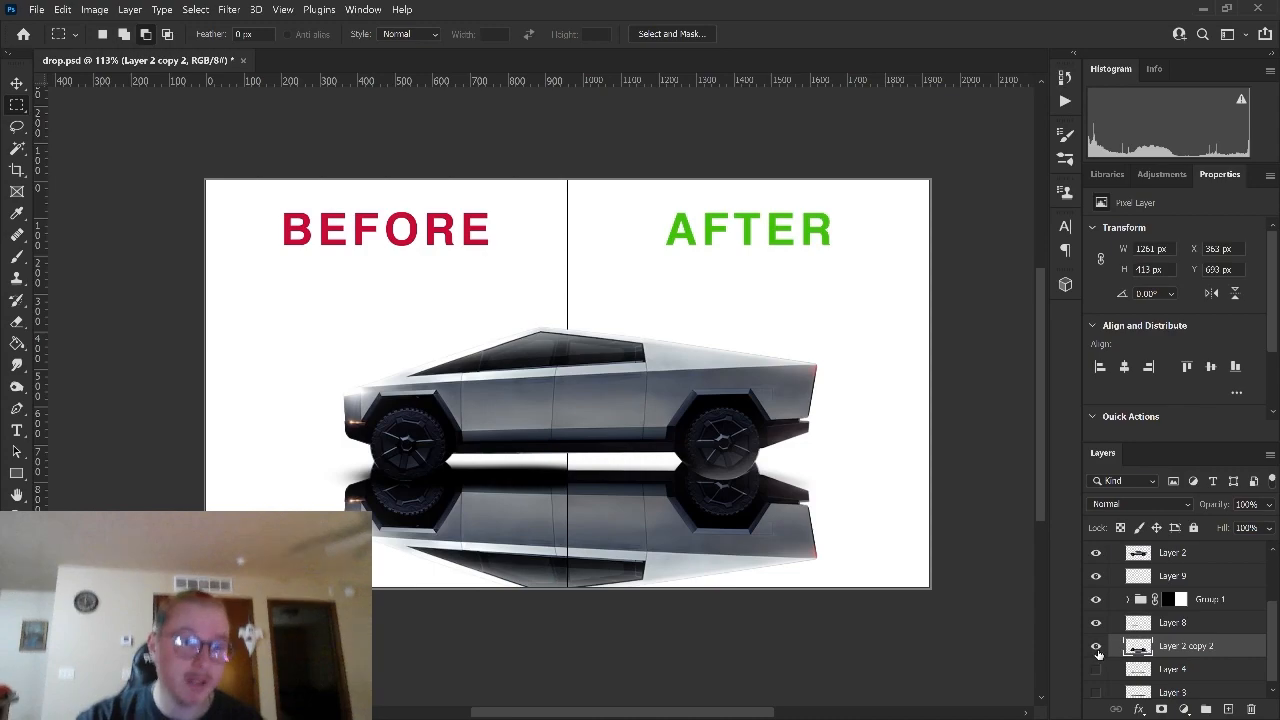
{"action": "left_click_drag", "start_coordinate": [262, 304], "coordinate": [310, 346]}
{"action": "key", "text": "ctrl+d"}
{"action": "left_click_drag", "start_coordinate": [1167, 599], "coordinate": [1177, 650]}
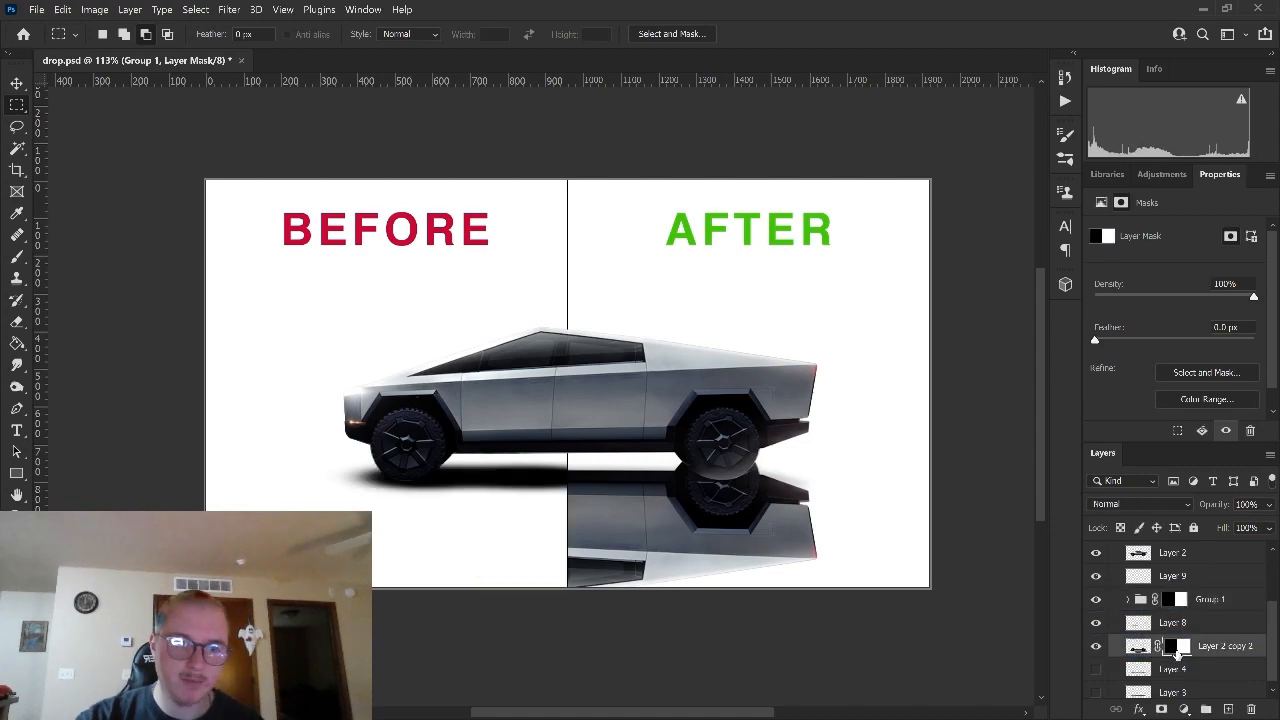
{"action": "left_click", "coordinate": [1225, 648]}
{"action": "left_click_drag", "start_coordinate": [1271, 510], "coordinate": [1199, 526]}
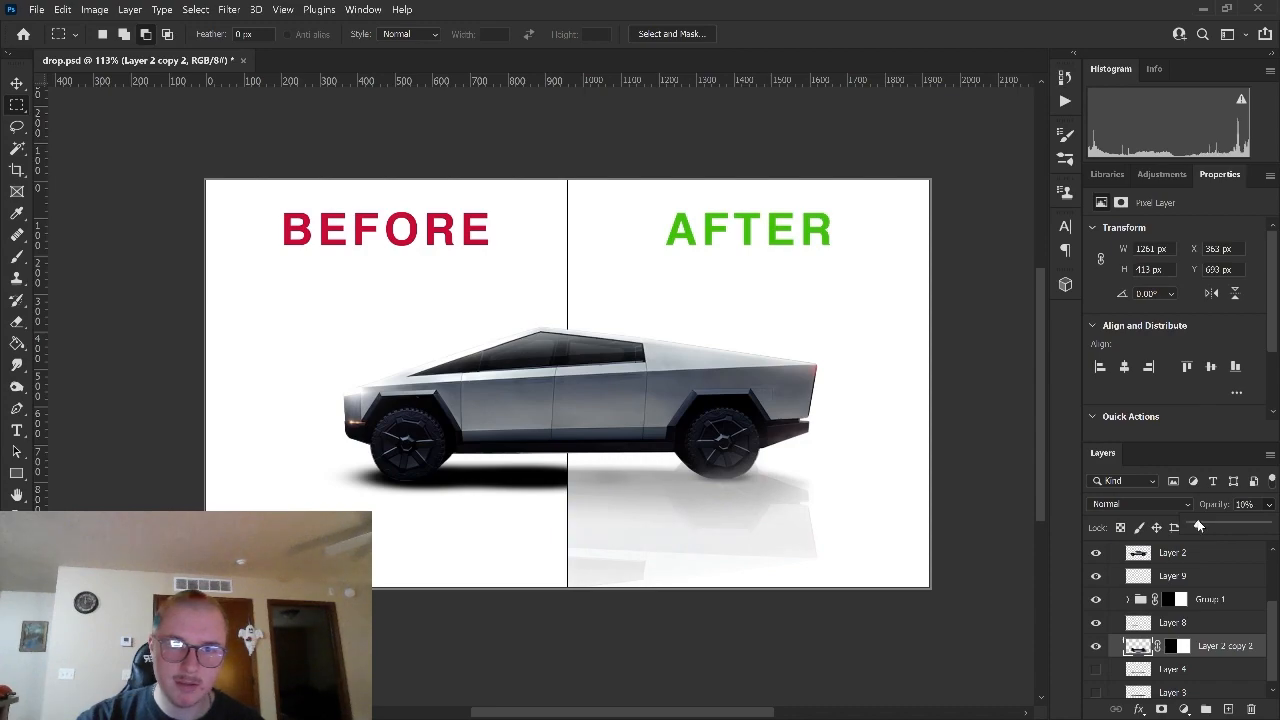
Step: Fade out the lower part of the truck's reflection by brushing on the Layer 2 copy 2 mask with the 385 px soft brush
{"action": "left_click", "coordinate": [1183, 647]}
{"action": "left_click", "coordinate": [17, 257]}
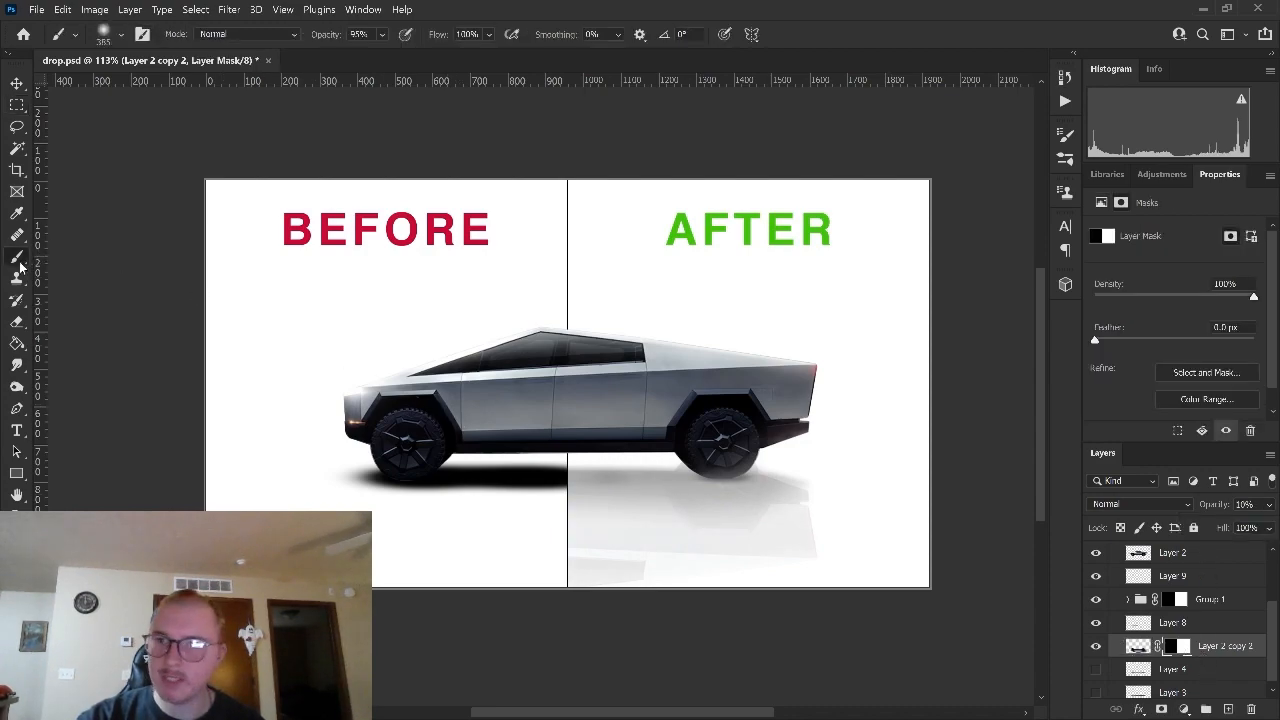
{"action": "left_click_drag", "start_coordinate": [707, 601], "coordinate": [855, 575]}
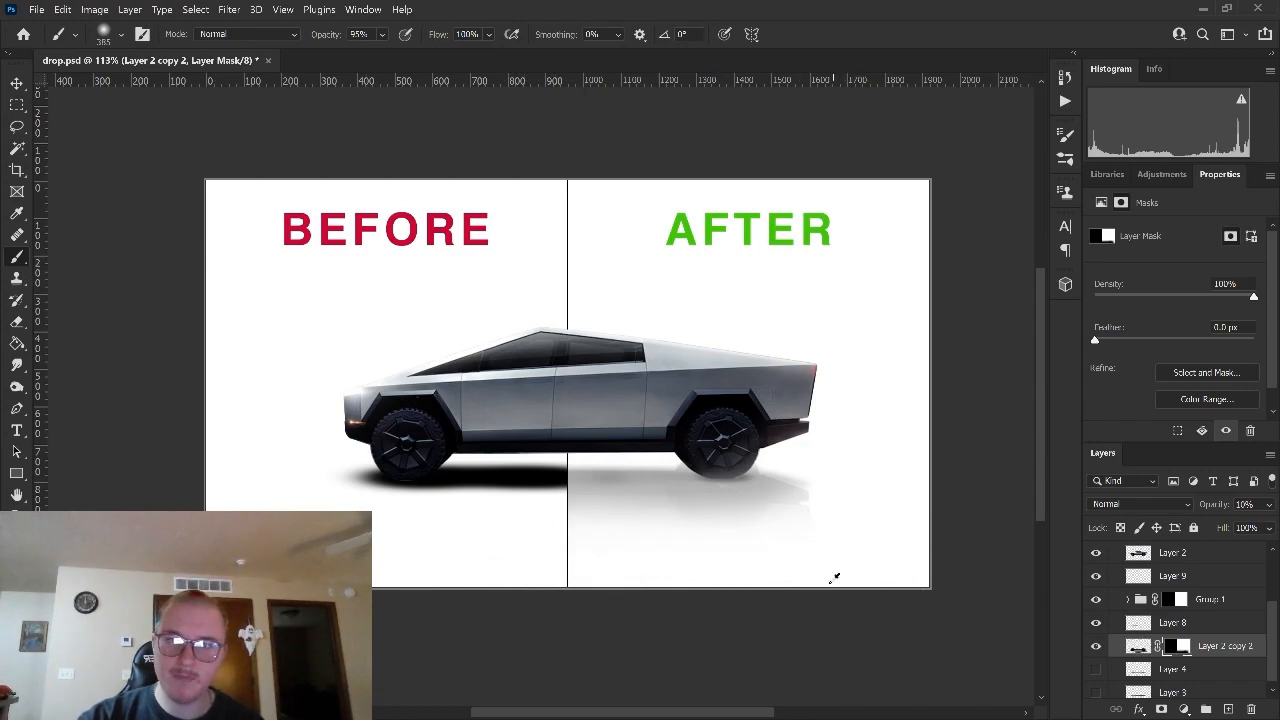
{"action": "scroll", "coordinate": [850, 572], "scroll_direction": "down", "scroll_amount": 3}
{"action": "scroll", "coordinate": [826, 566], "scroll_direction": "up", "scroll_amount": 5}
{"action": "scroll", "coordinate": [770, 517], "scroll_direction": "up", "scroll_amount": 5}
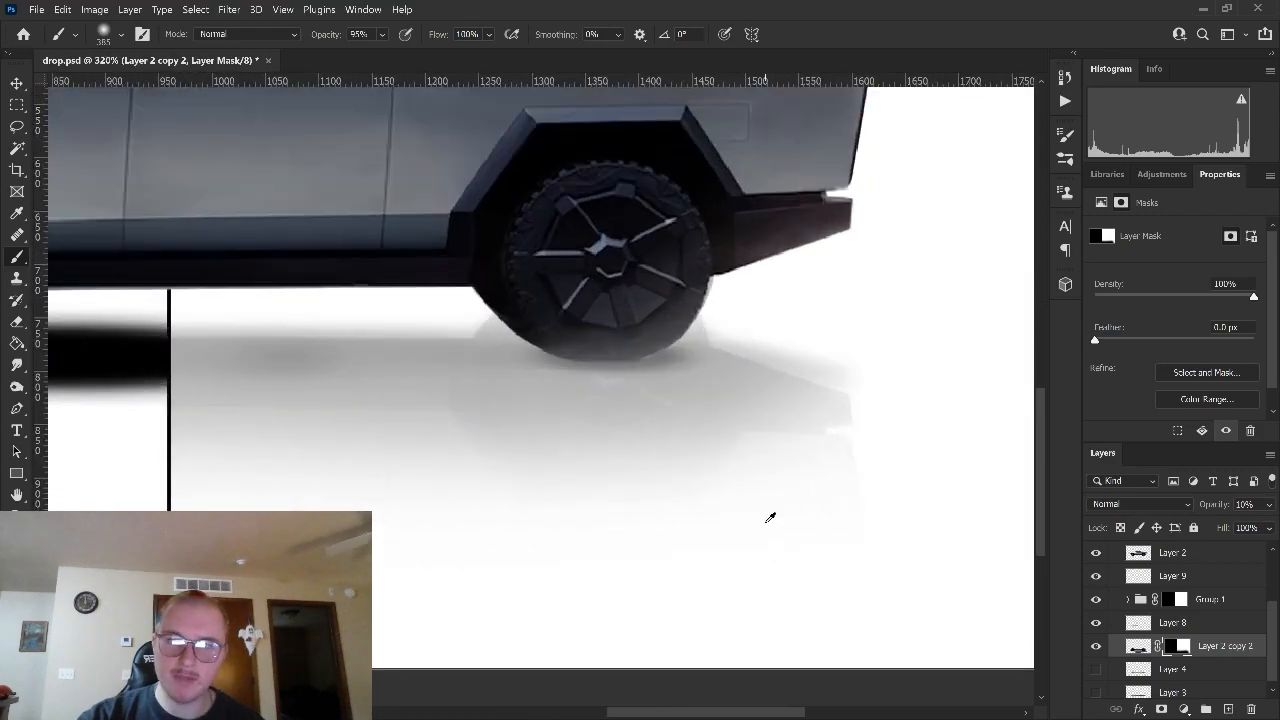
{"action": "scroll", "coordinate": [787, 513], "scroll_direction": "down", "scroll_amount": 5}
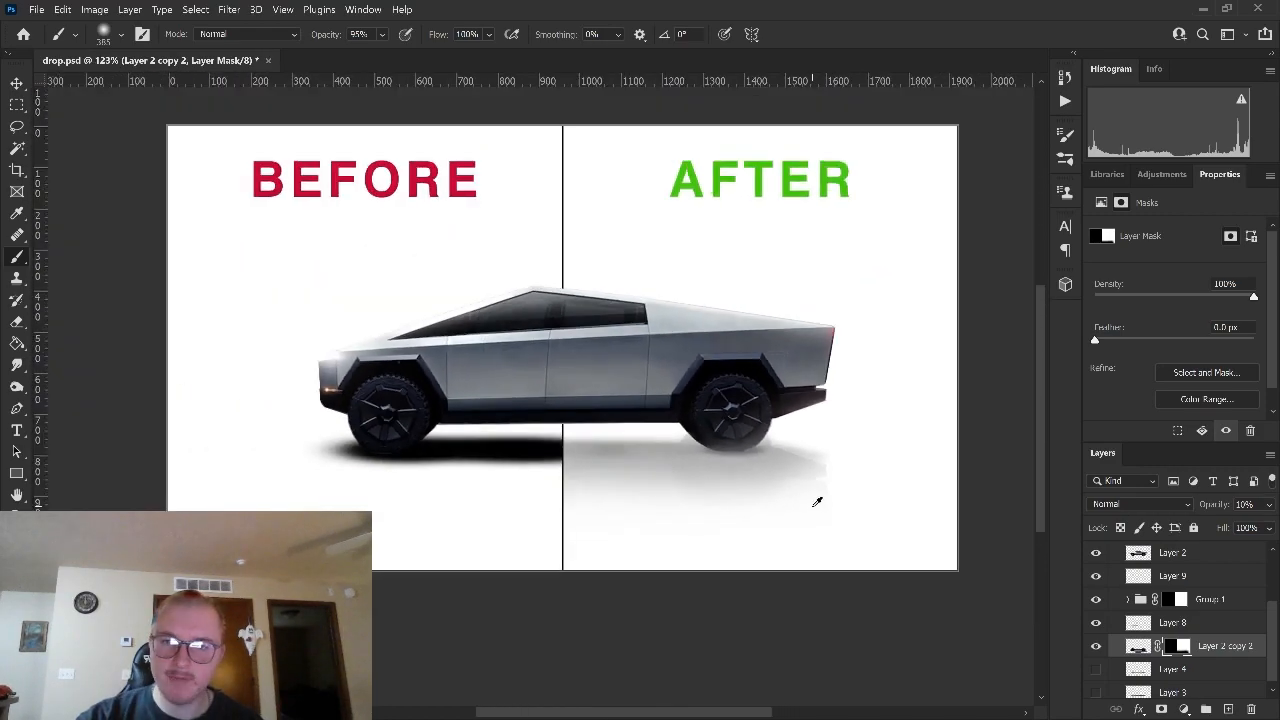
{"action": "scroll", "coordinate": [817, 502], "scroll_direction": "up", "scroll_amount": 1}
Step: Move Layer 2 copy 2 above Group 1 and check the reflection's effect by hiding and showing it
{"action": "left_click_drag", "start_coordinate": [1210, 648], "coordinate": [1210, 595]}
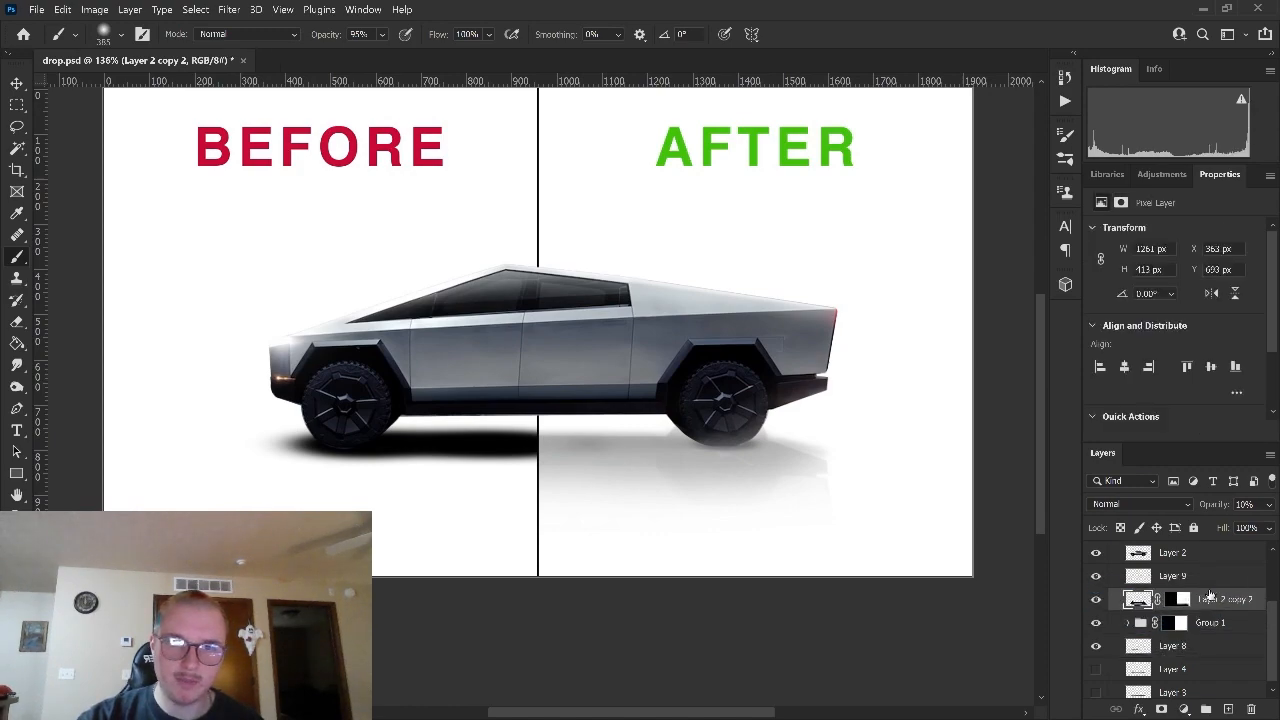
{"action": "left_click", "coordinate": [1095, 600]}
{"action": "left_click", "coordinate": [1095, 600]}
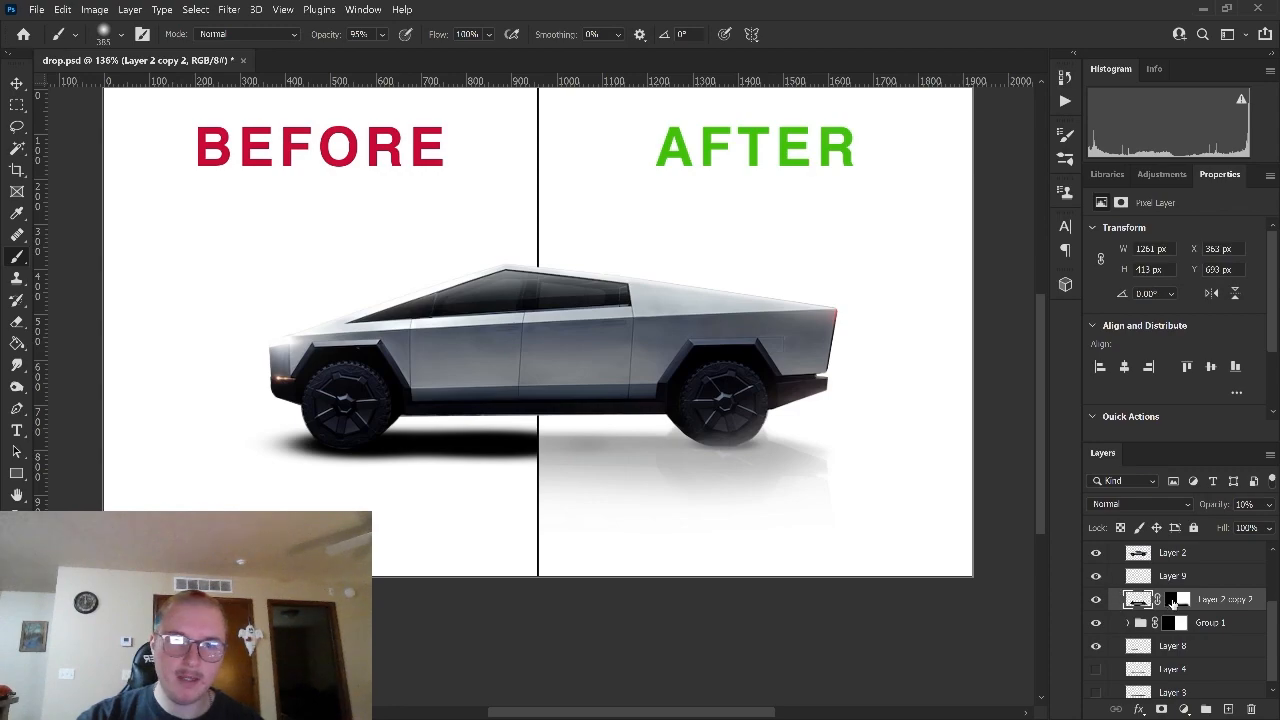
Step: Mask out the reflection beside the rear wheel and just beneath the truck's body, using a 70 px soft brush on the Layer 2 copy 2 mask
{"action": "left_click", "coordinate": [1173, 599]}
{"action": "scroll", "coordinate": [773, 428], "scroll_direction": "up", "scroll_amount": 7}
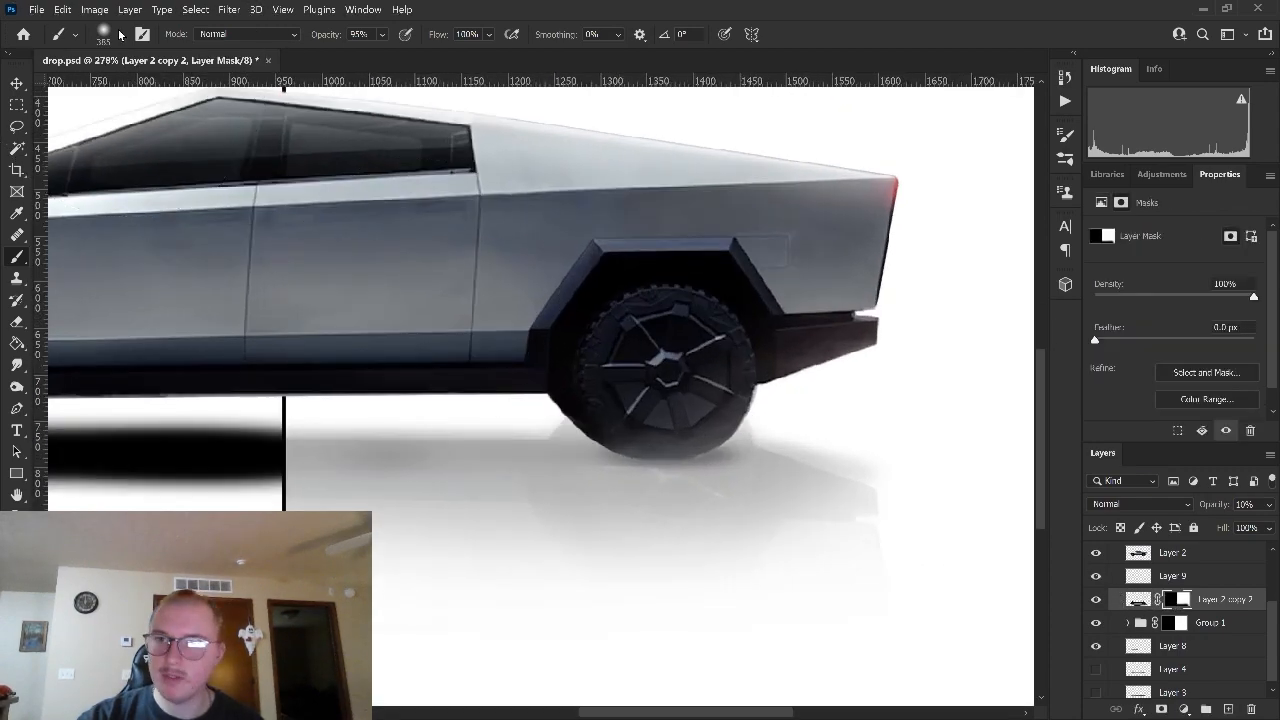
{"action": "left_click", "coordinate": [119, 34]}
{"action": "type", "text": "70"}
{"action": "key", "text": "Return"}
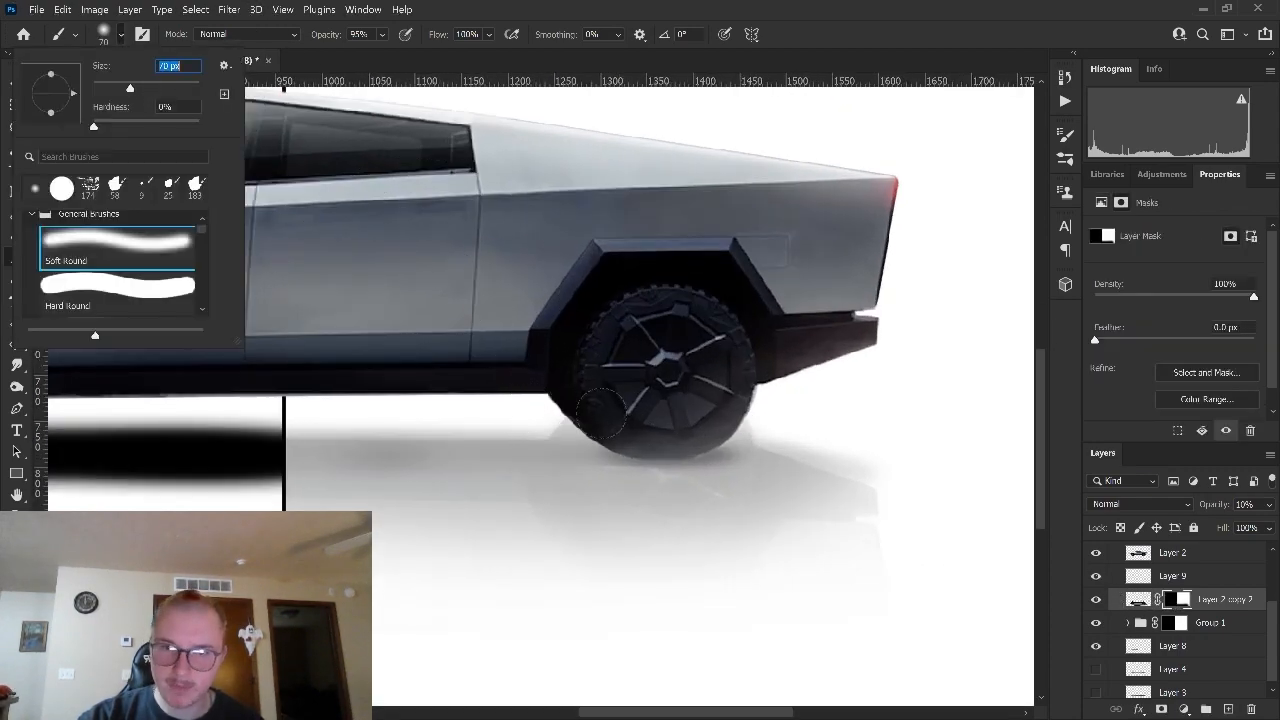
{"action": "left_click", "coordinate": [771, 423]}
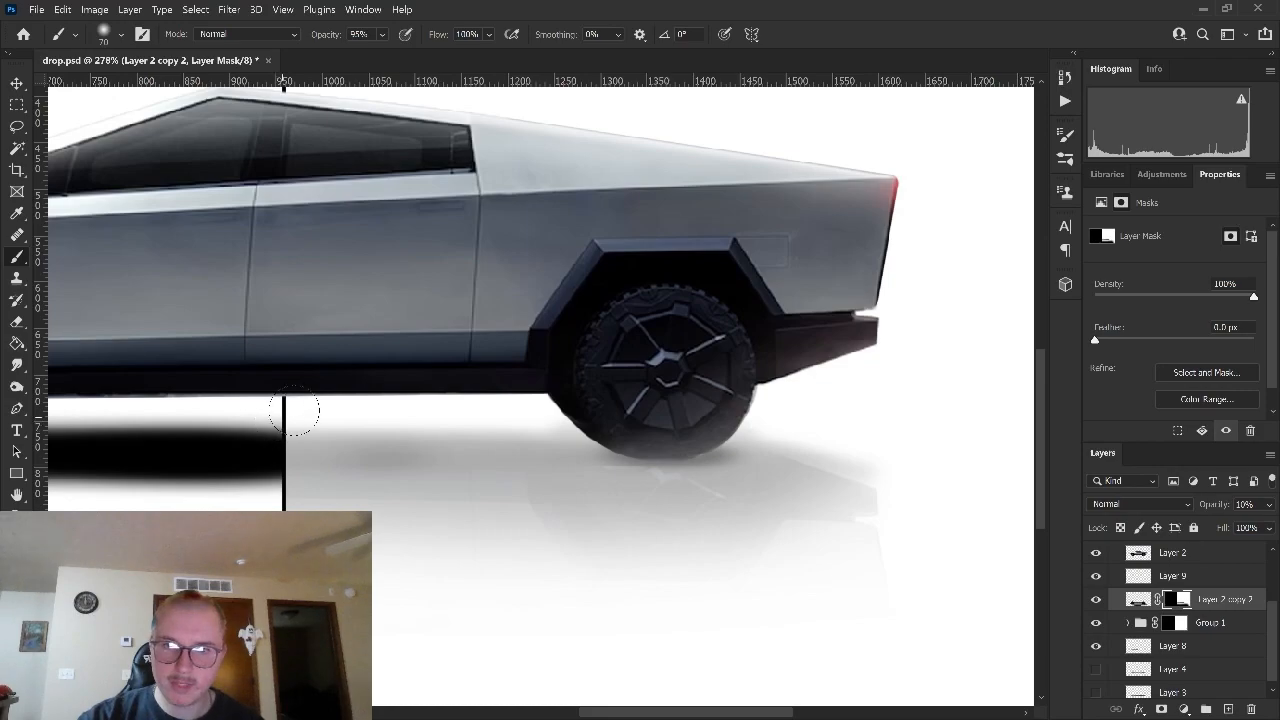
{"action": "key", "text": "ctrl+0"}
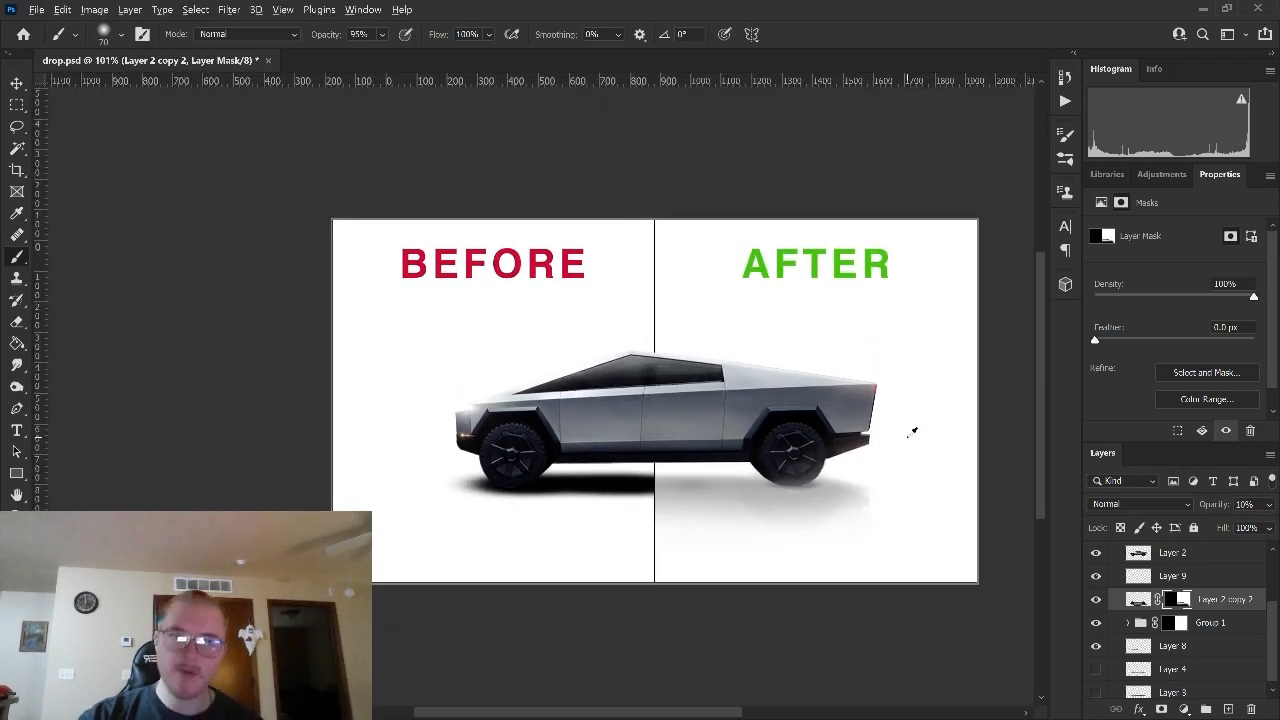
{"action": "scroll", "coordinate": [913, 430], "scroll_direction": "down", "scroll_amount": 1}
{"action": "scroll", "coordinate": [960, 478], "scroll_direction": "up", "scroll_amount": 3}
{"action": "scroll", "coordinate": [891, 463], "scroll_direction": "down", "scroll_amount": 4}
{"action": "scroll", "coordinate": [880, 461], "scroll_direction": "up", "scroll_amount": 3}
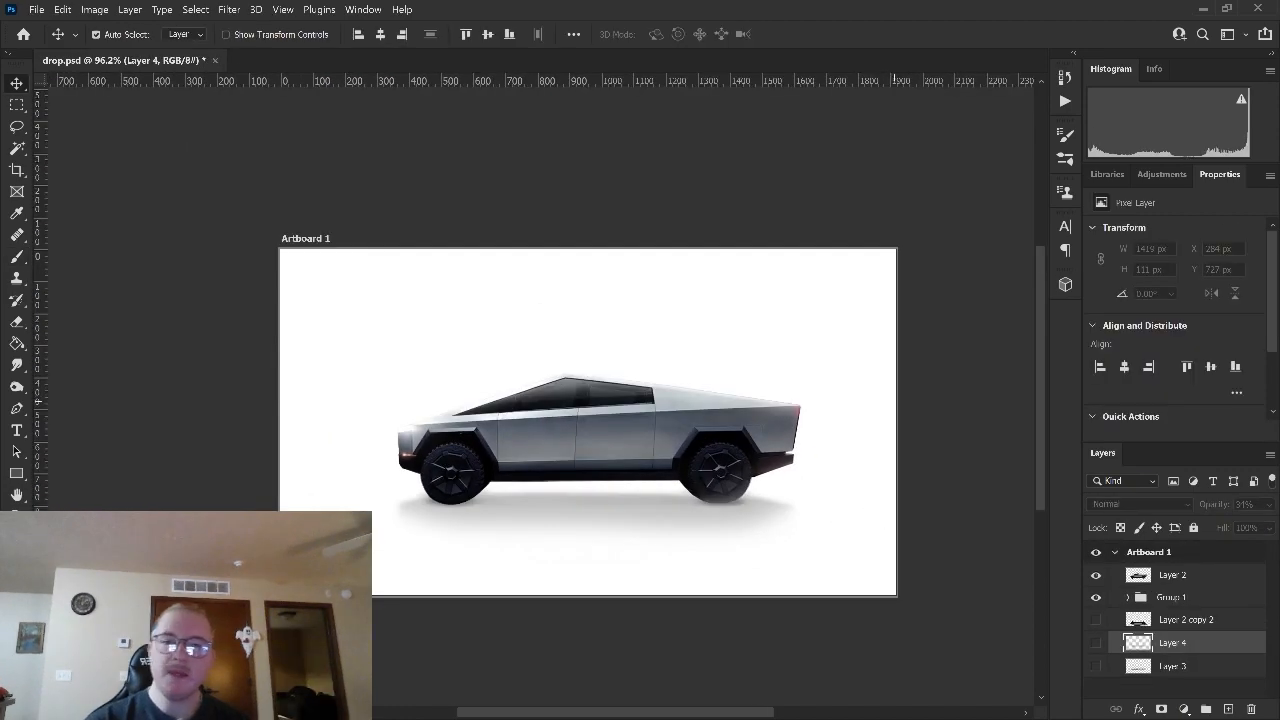